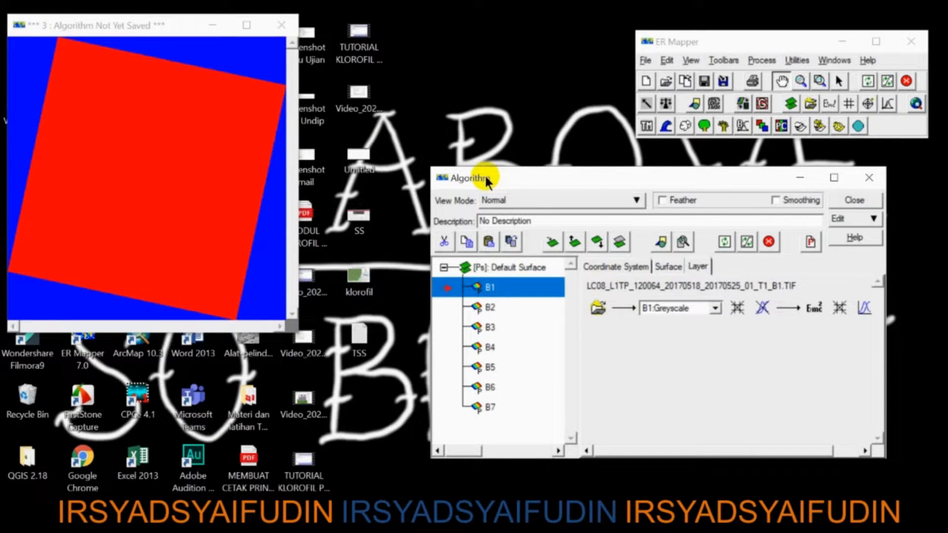
Step: Look up the folder that holds the B1 layer's Landsat files without loading another dataset
click(598, 308)
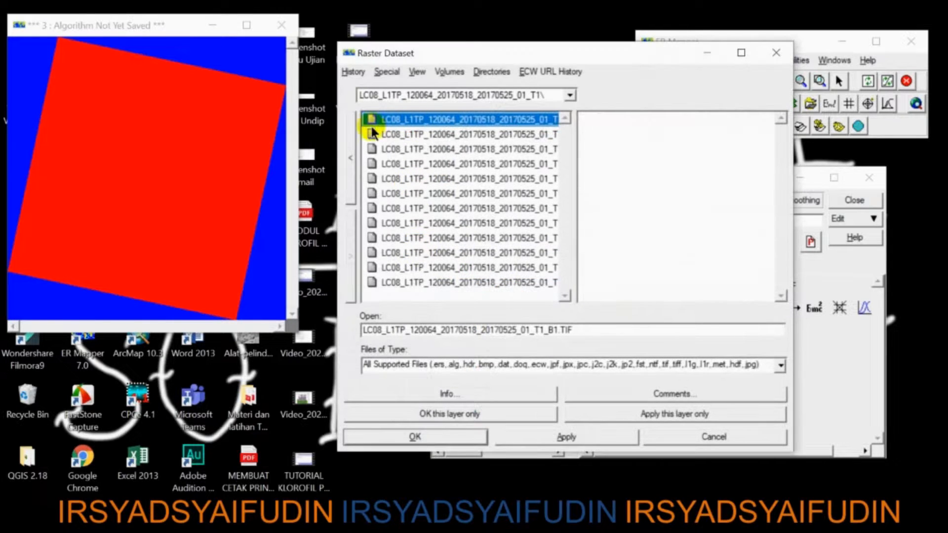
click(351, 135)
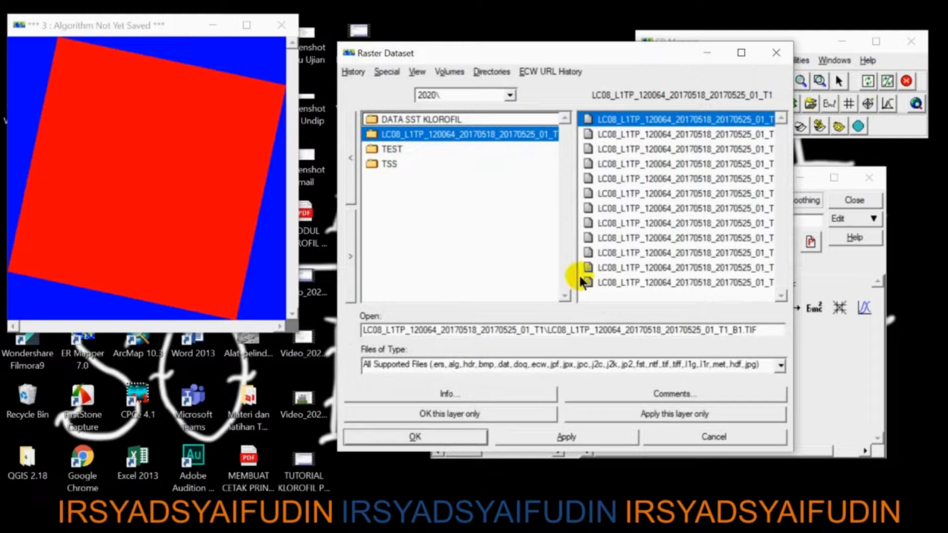
click(777, 52)
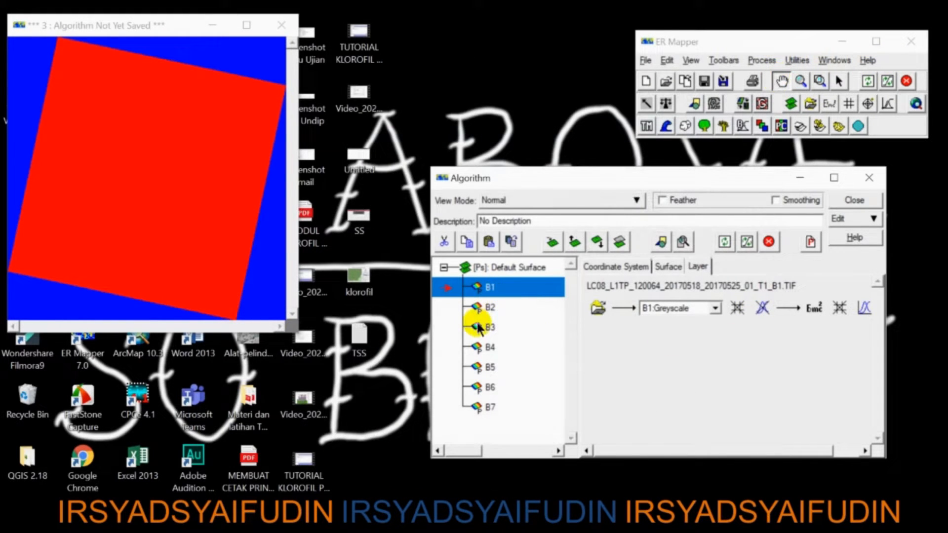
Step: Go through the layers from B1 to B7 and check that each one uses the TIF file of its matching band
click(488, 308)
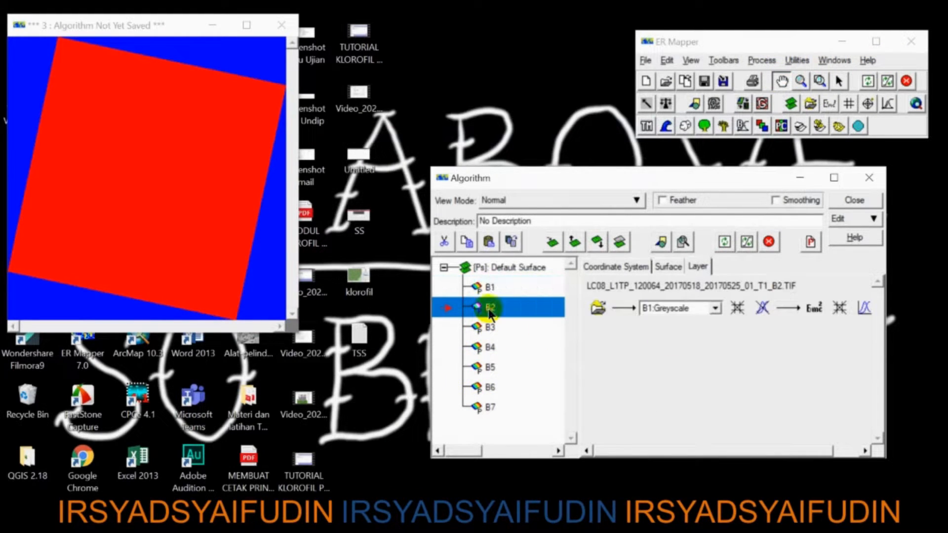
click(489, 328)
click(488, 287)
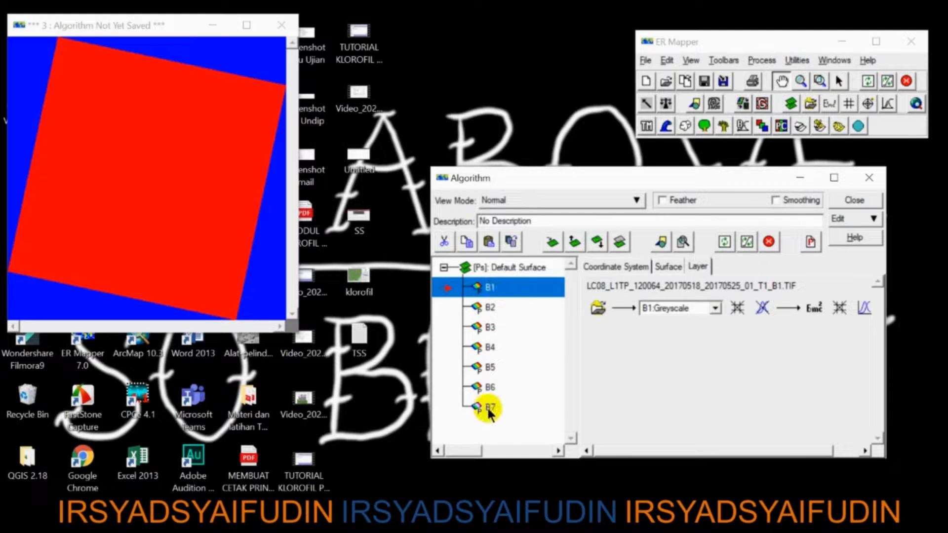
click(486, 407)
click(491, 308)
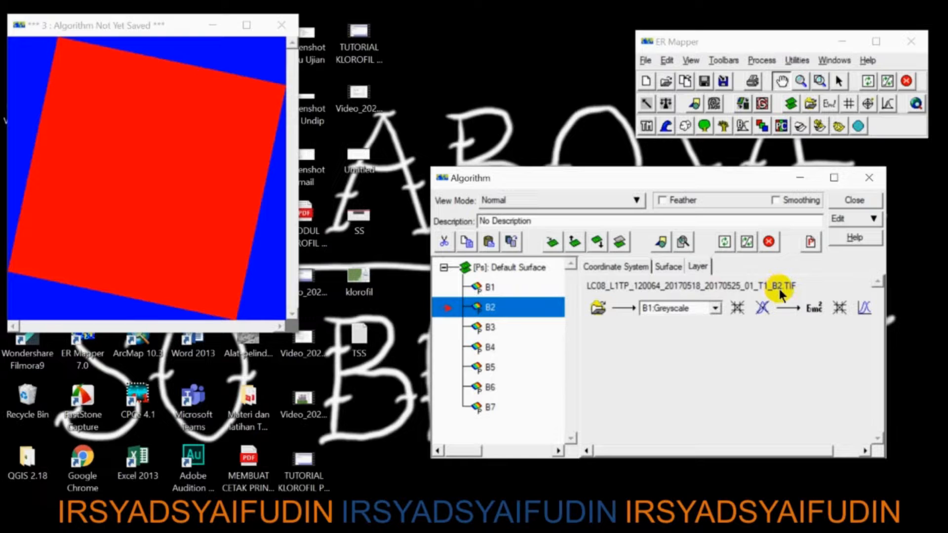
click(490, 327)
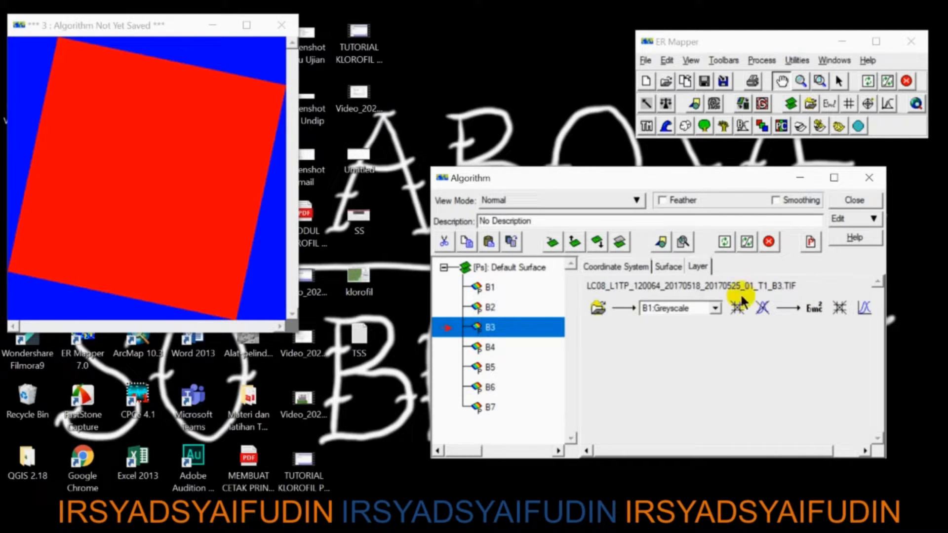
click(491, 347)
click(491, 368)
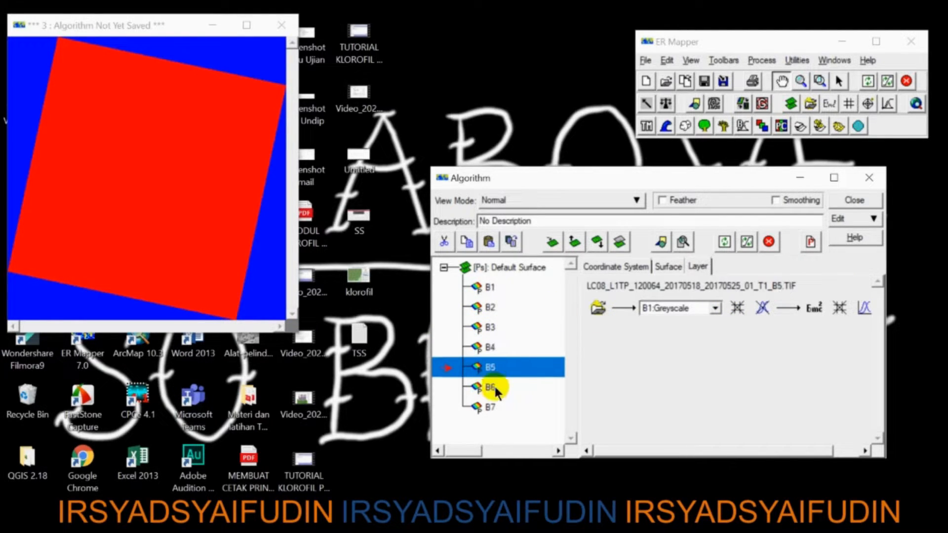
click(491, 407)
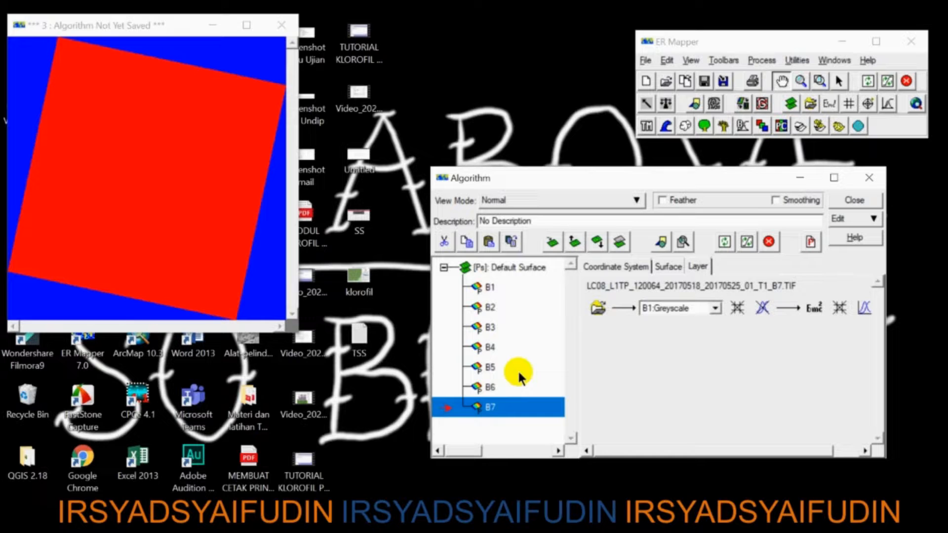
Step: Refresh the image with the clipped contrast stretch and zoom in on the darker blue patch in the middle of the scene
click(750, 239)
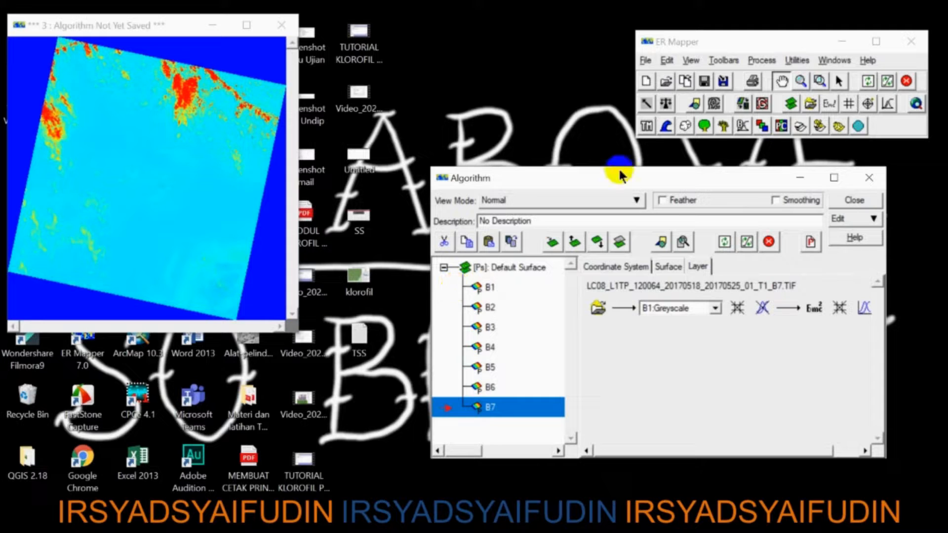
click(820, 81)
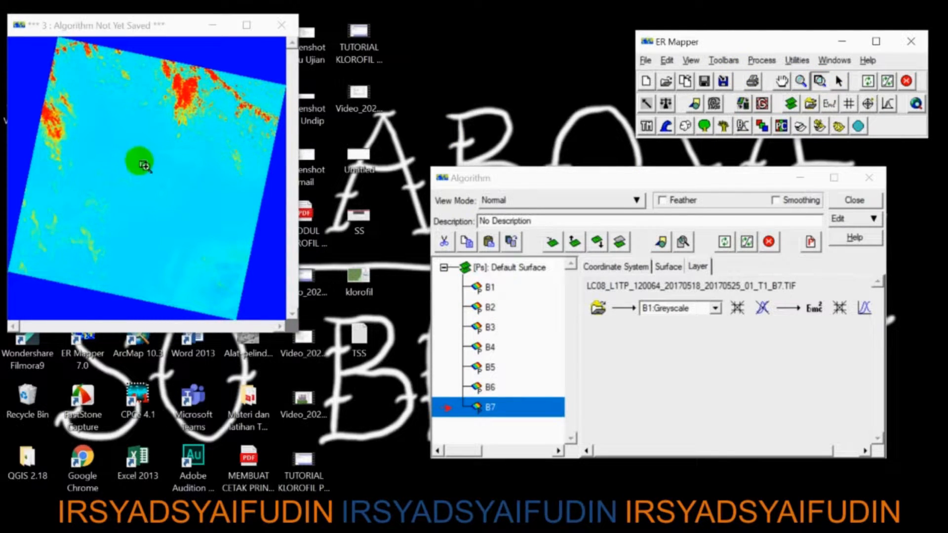
drag(145, 159, 186, 205)
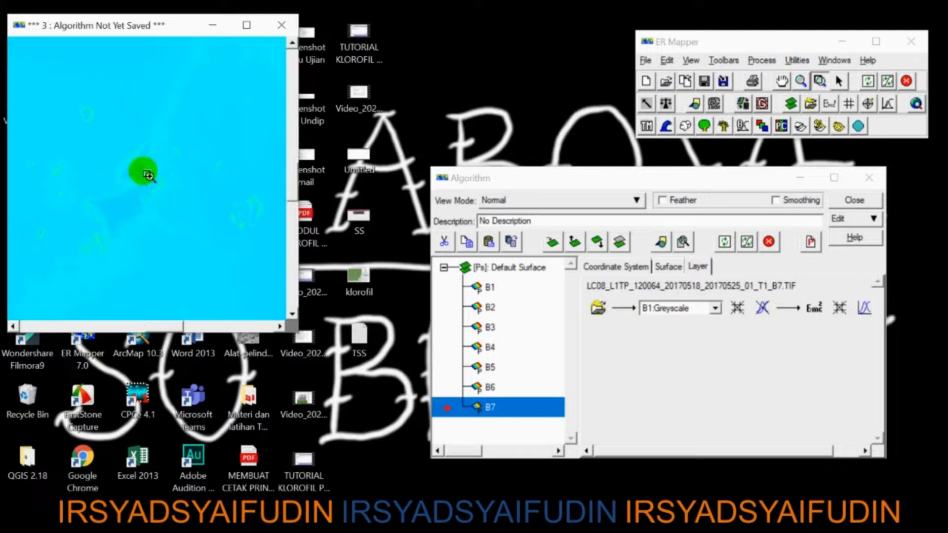
drag(40, 95, 207, 284)
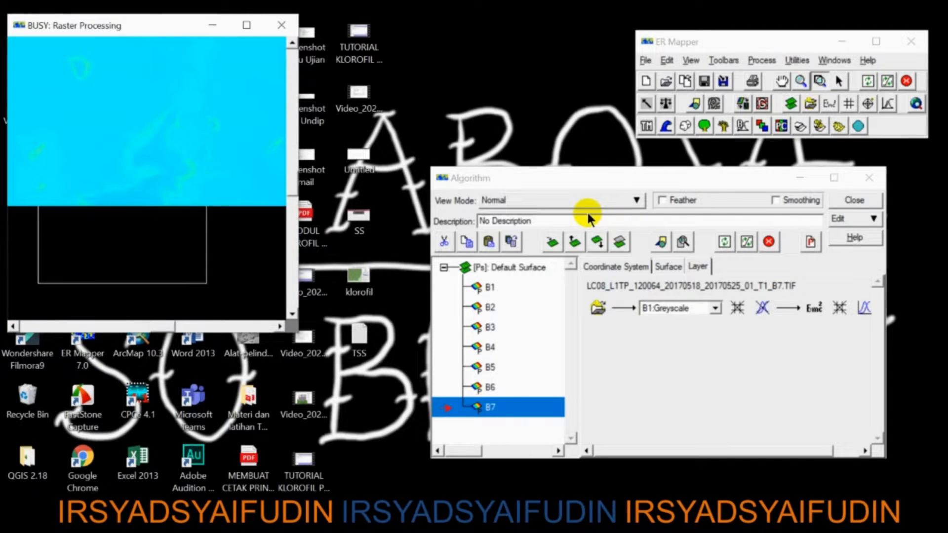
click(780, 81)
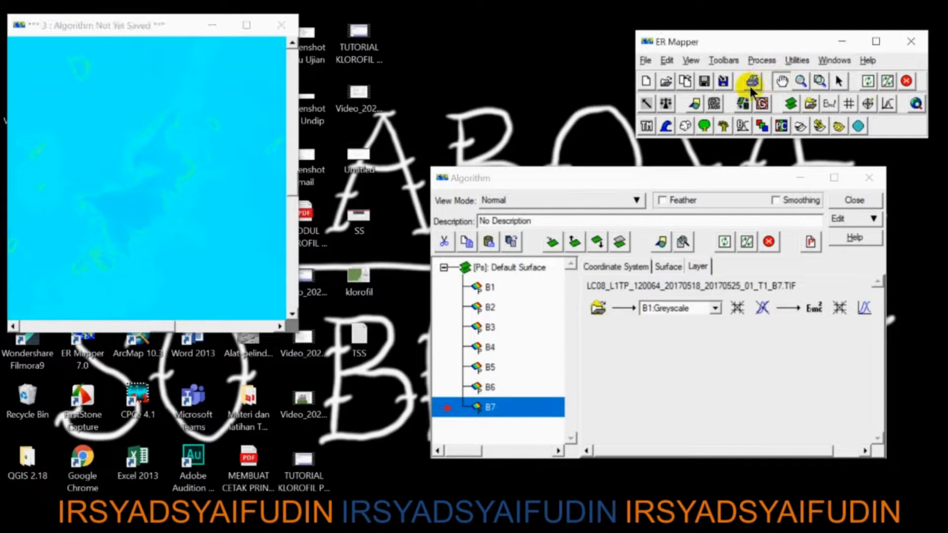
click(120, 204)
drag(120, 204, 120, 203)
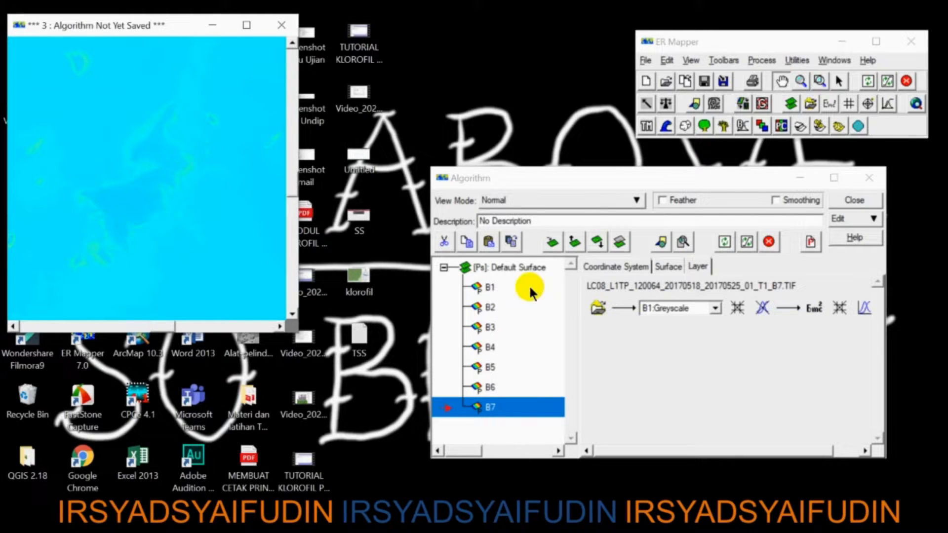
Step: Try the greyscale color table on the default surface, and set it back to pseudocolor
click(676, 267)
click(642, 265)
click(697, 265)
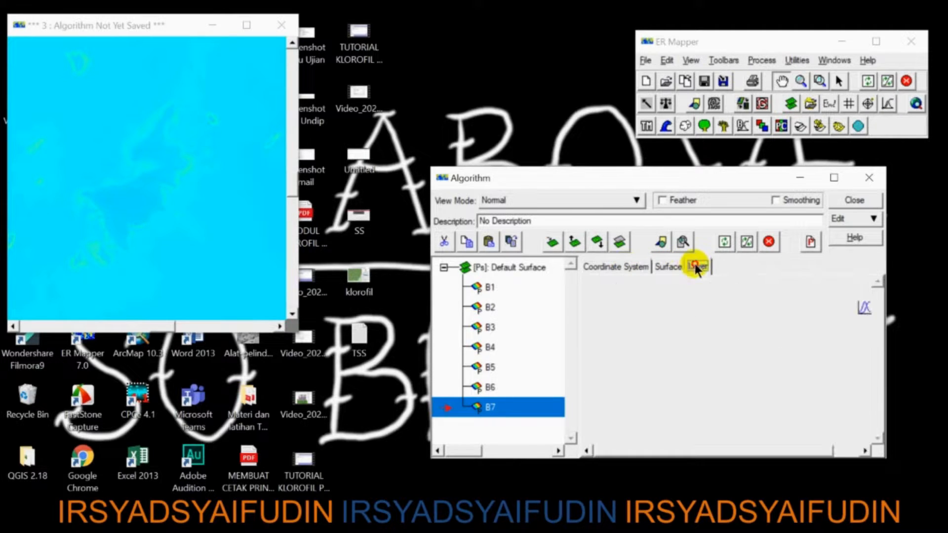
click(667, 267)
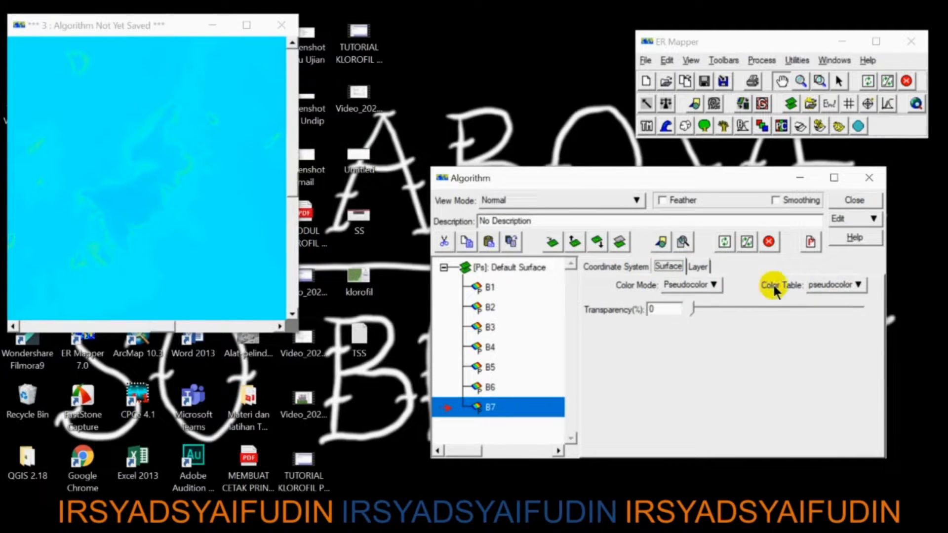
click(828, 285)
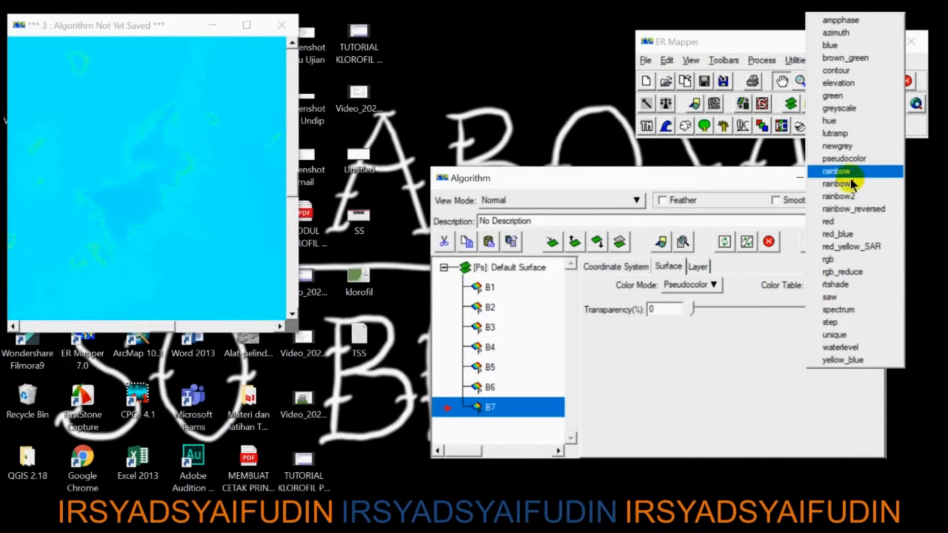
click(840, 110)
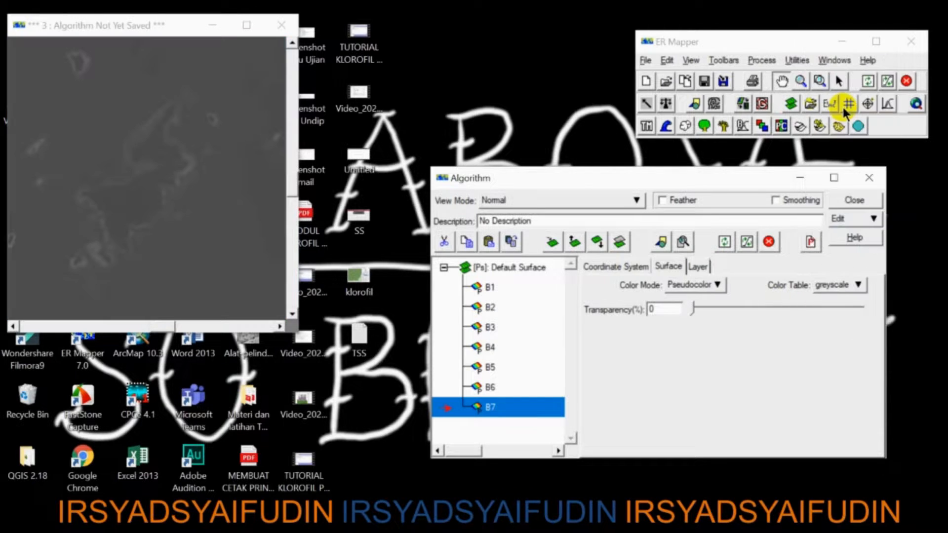
click(843, 287)
click(859, 161)
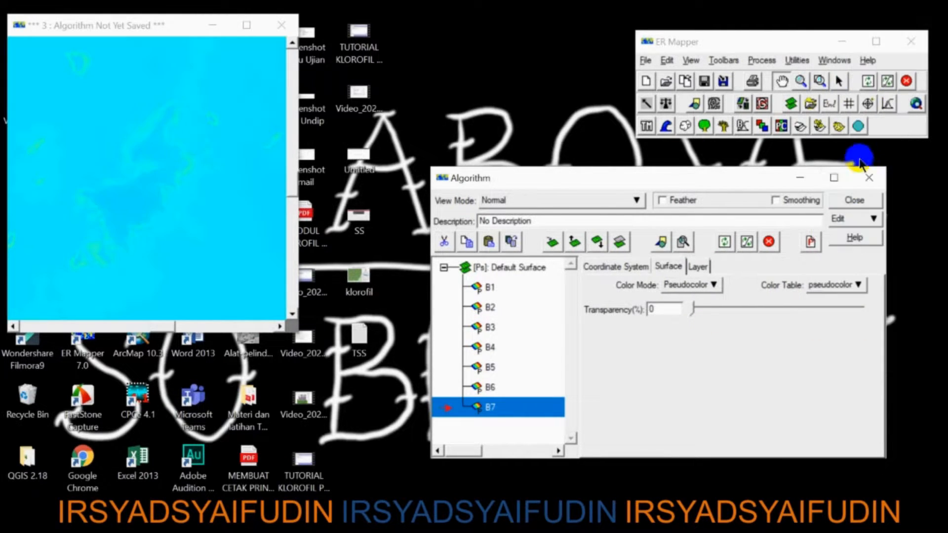
Step: Recheck the source files of layers B1, B2, B3, B5 and B7 in the layer settings
click(698, 267)
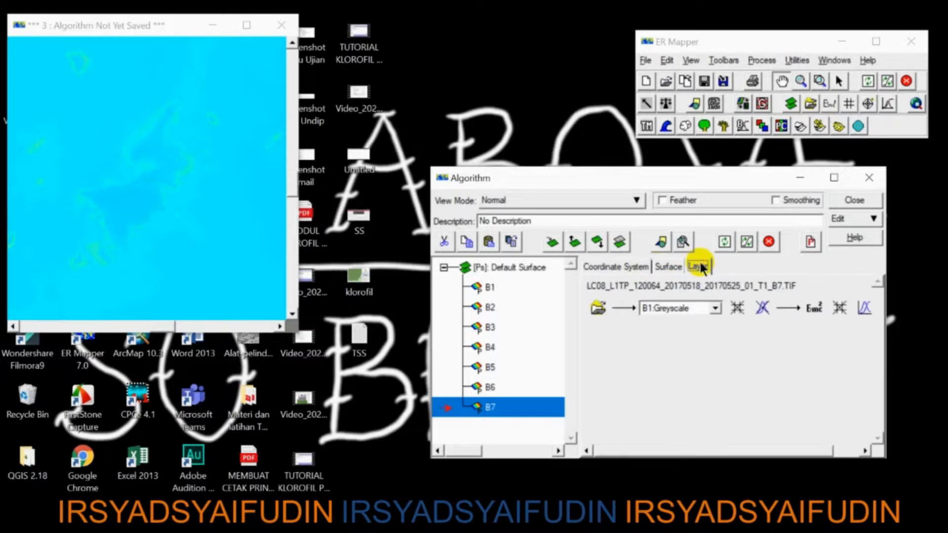
click(489, 287)
click(489, 307)
click(489, 327)
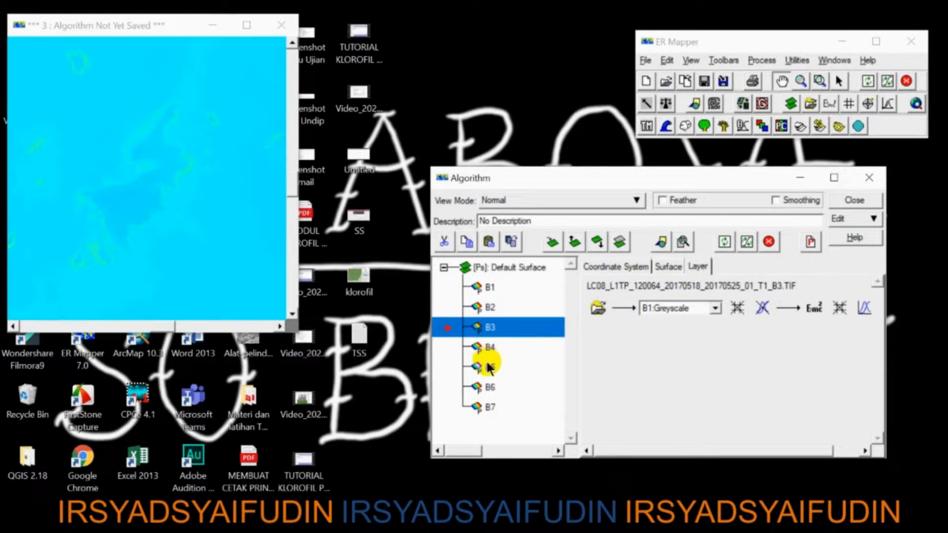
click(489, 367)
click(513, 407)
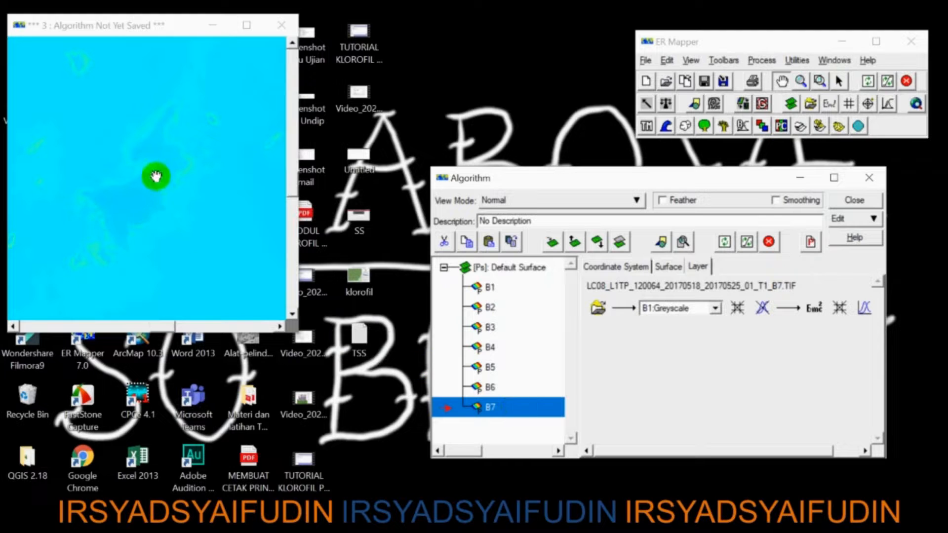
Step: Start saving the image under a new name and choose the .OLAHAN BARU folder in DATA TSS SIG 2020
right_click(128, 158)
mouse_move(166, 228)
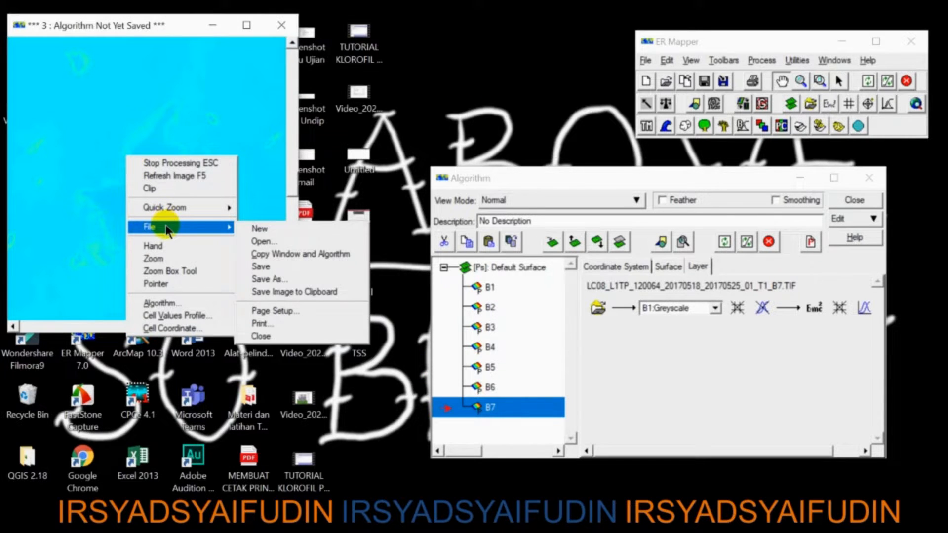
click(269, 279)
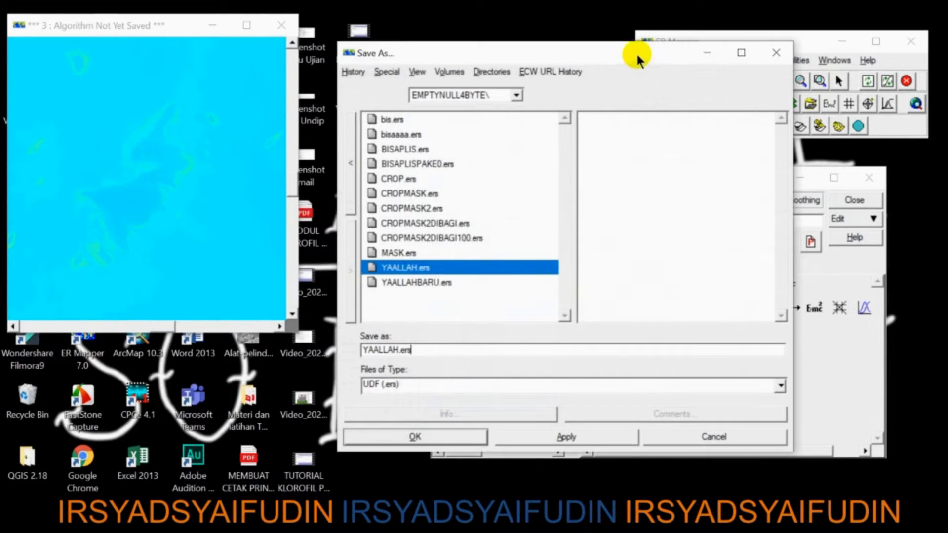
drag(637, 57, 607, 103)
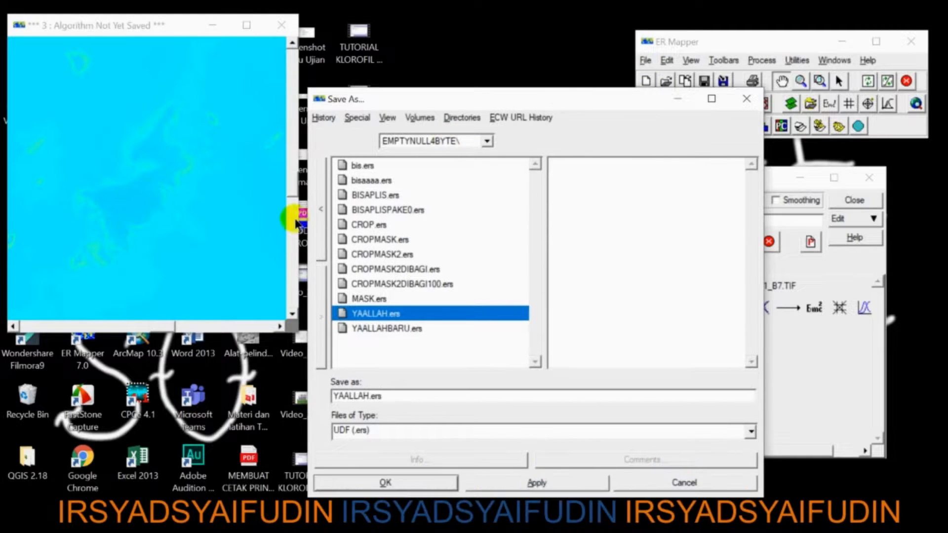
click(317, 209)
click(317, 208)
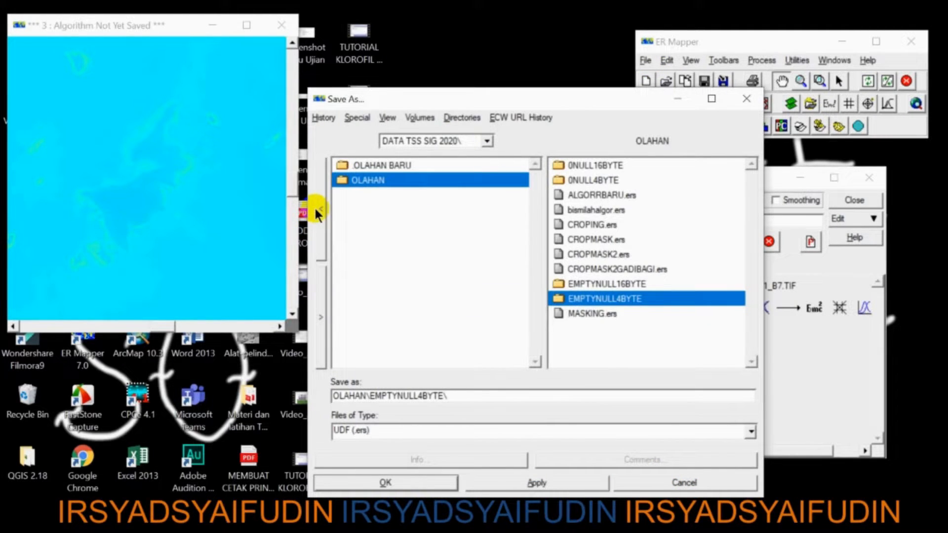
click(348, 165)
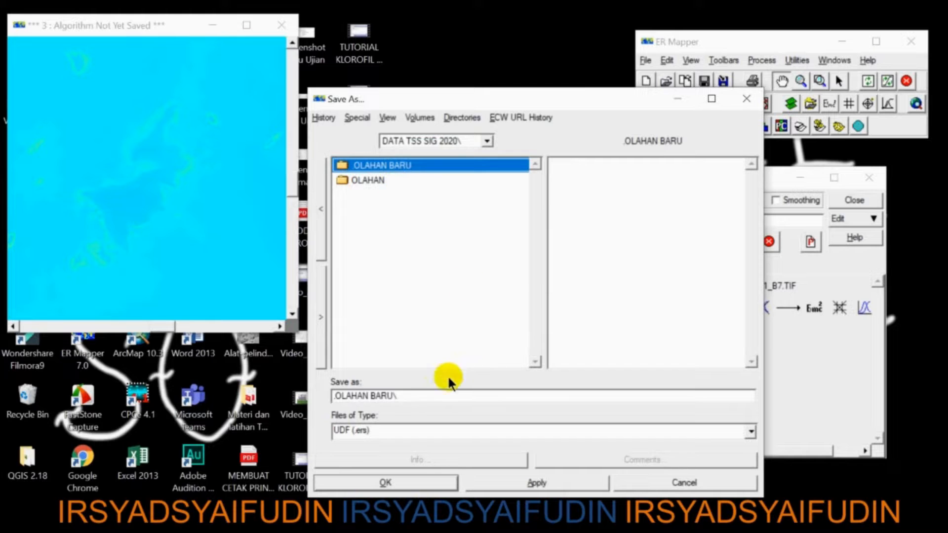
Step: Set the file type to ER Mapper Raster Dataset (.ers) and name the file MULTIBAND_NAMA_NIM inside the .OLAHAN BARU folder
click(750, 432)
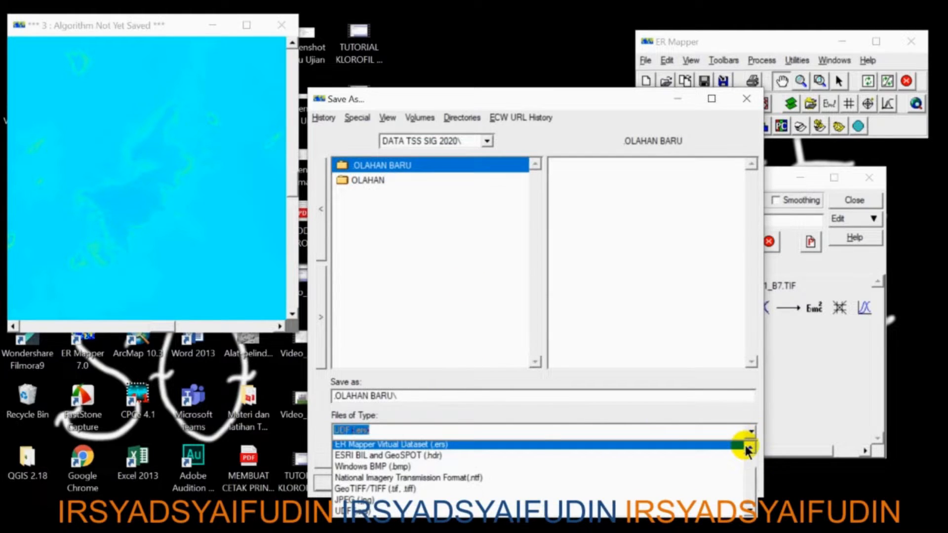
scroll(747, 446, up, 1)
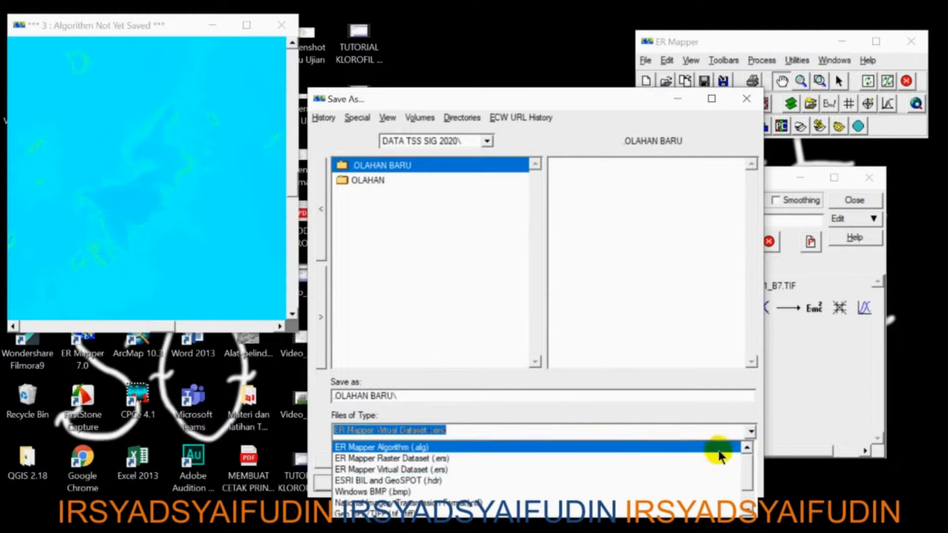
click(614, 454)
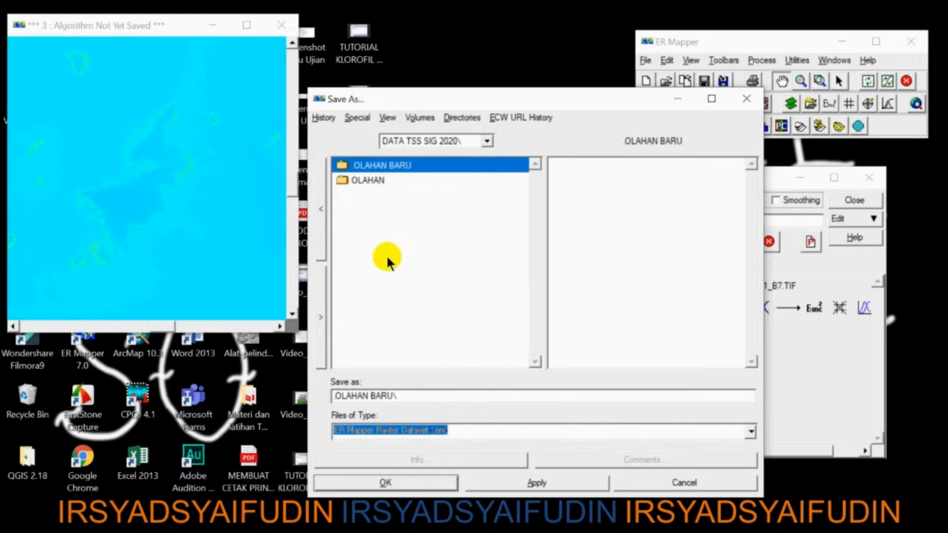
double_click(377, 165)
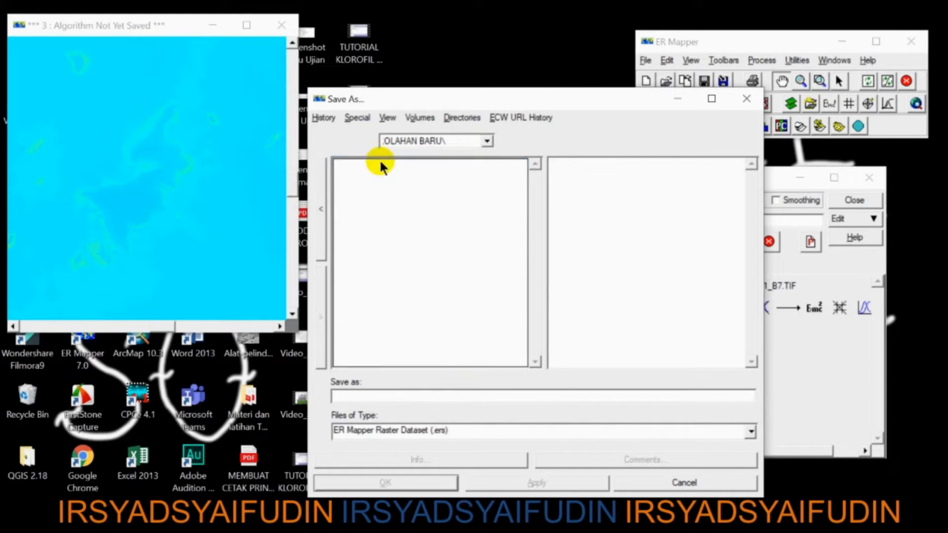
click(434, 397)
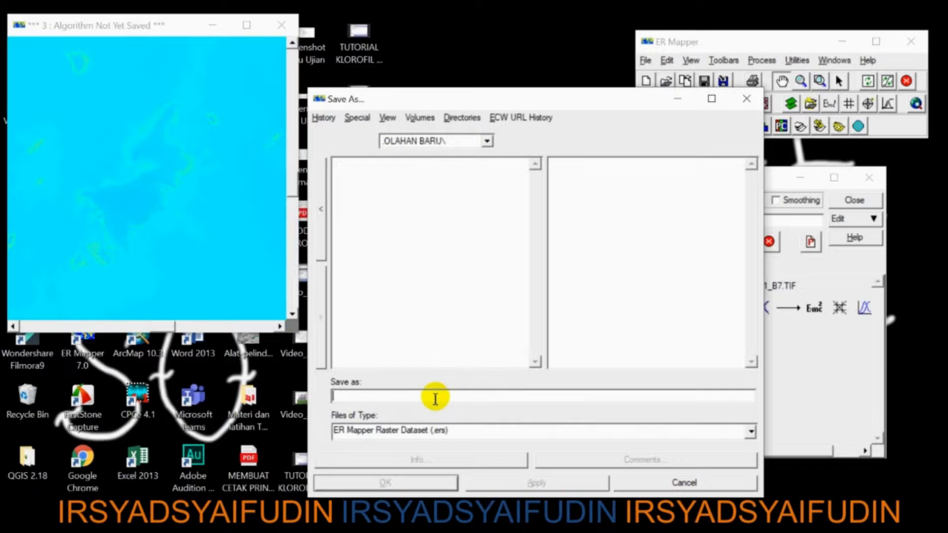
text(MULTIBAN)
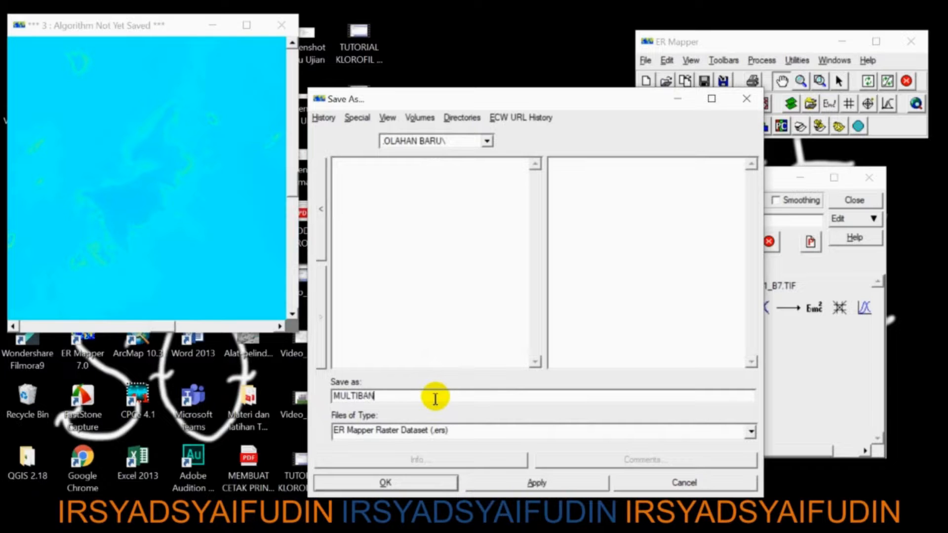
text(D_NAMA_NIM)
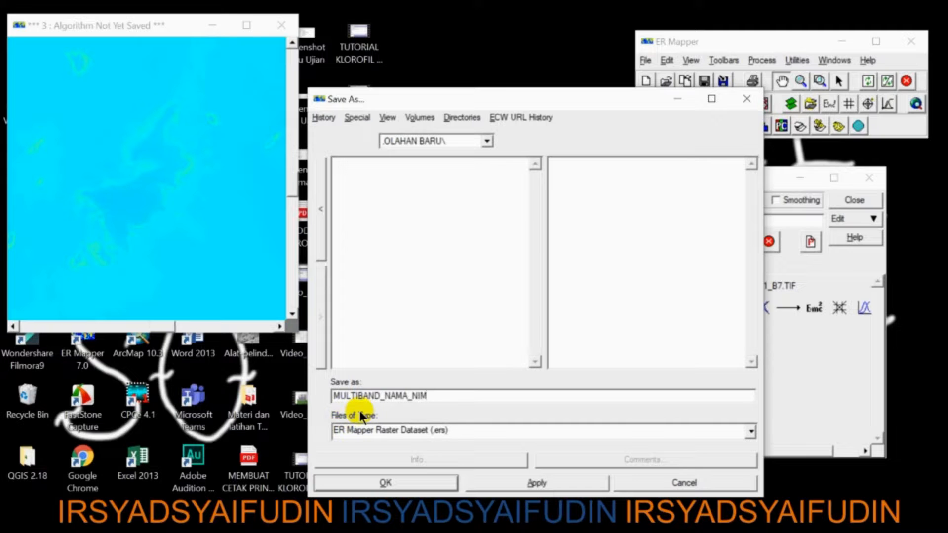
click(433, 483)
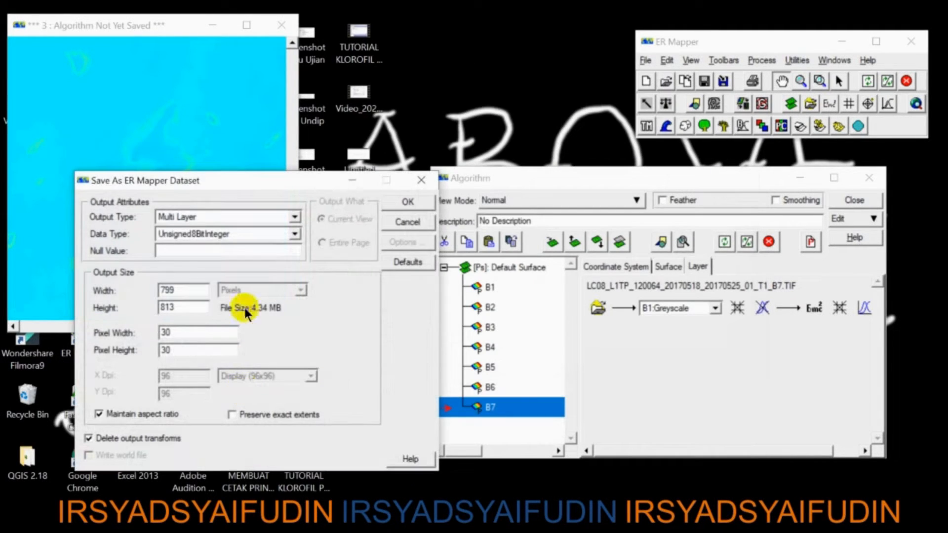
Step: Set the output data type to IEEE4ByteReal and write the multi-layer dataset
click(296, 233)
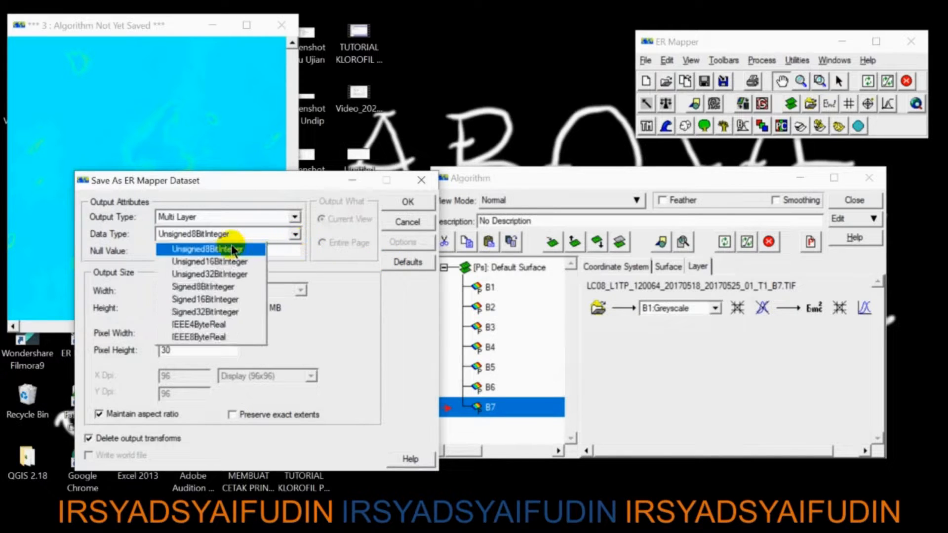
click(227, 325)
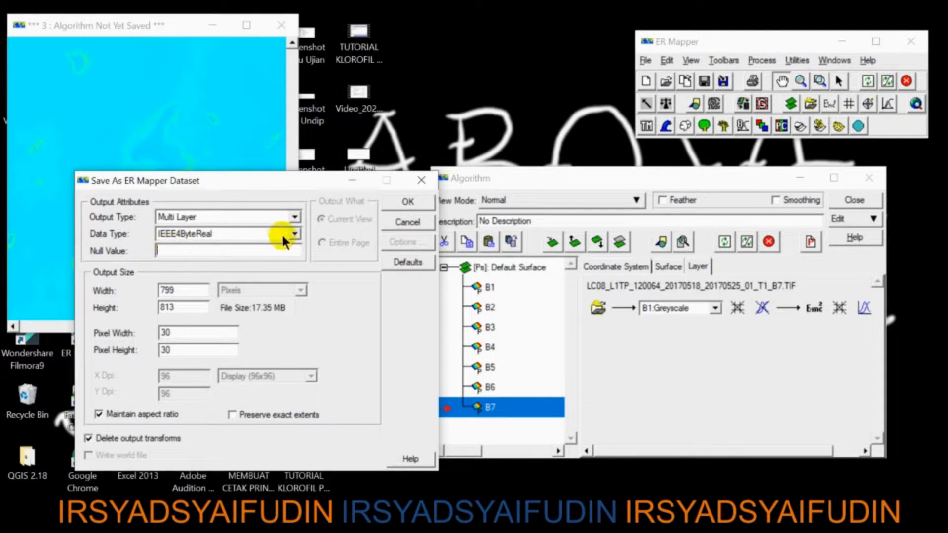
click(418, 202)
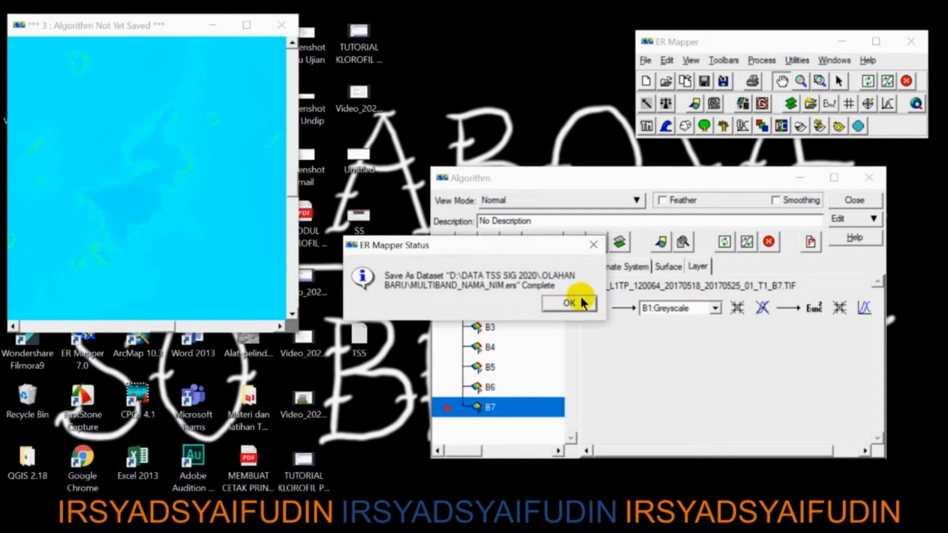
click(574, 301)
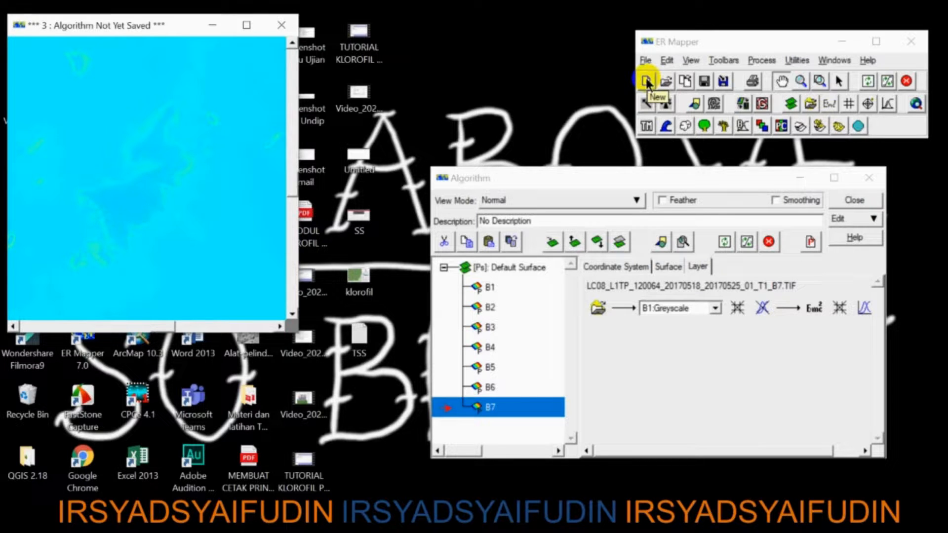
Step: Create a new image window and load MULTIBAND_NAMA_NIM.ers from the .OLAHAN BARU folder into its pseudo layer
click(645, 80)
mouse_move(126, 32)
mouse_down()
mouse_move(183, 99)
mouse_move(124, 38)
mouse_up()
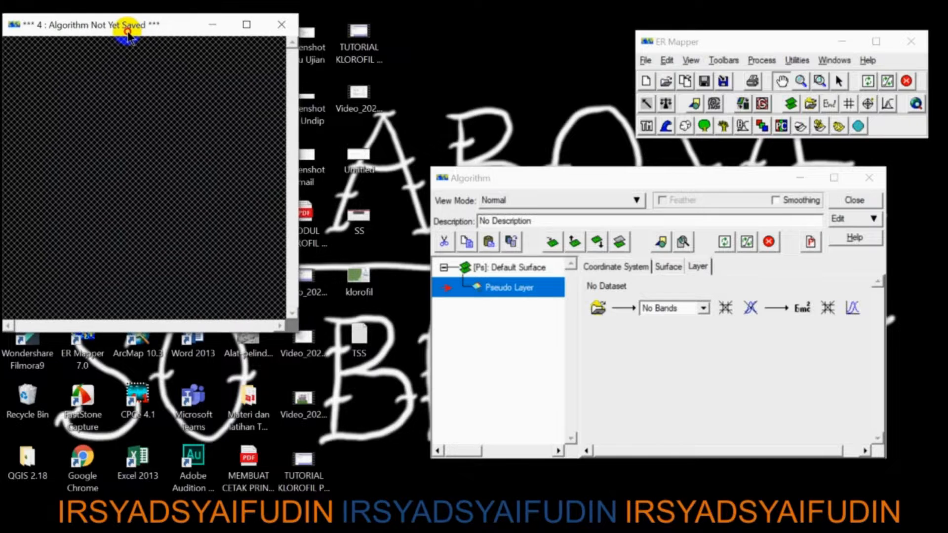
click(598, 307)
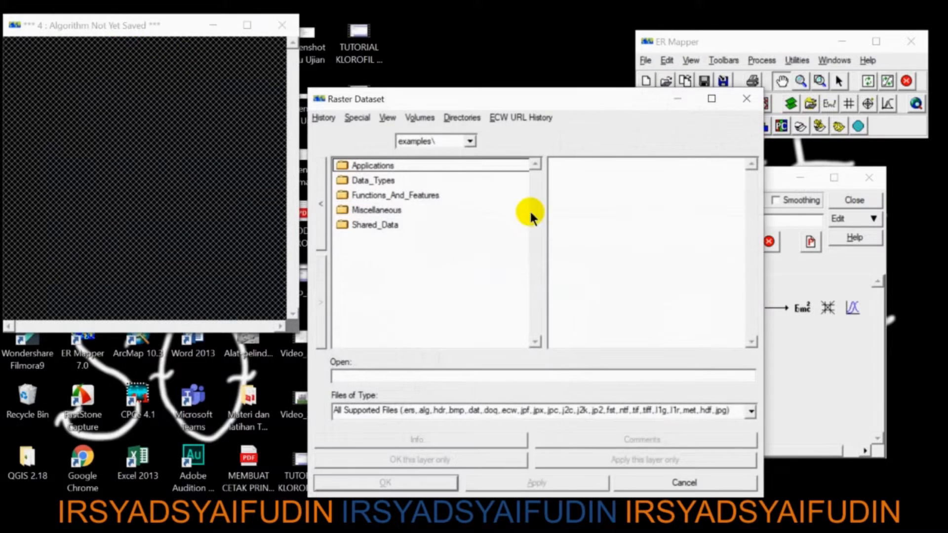
click(420, 118)
click(430, 144)
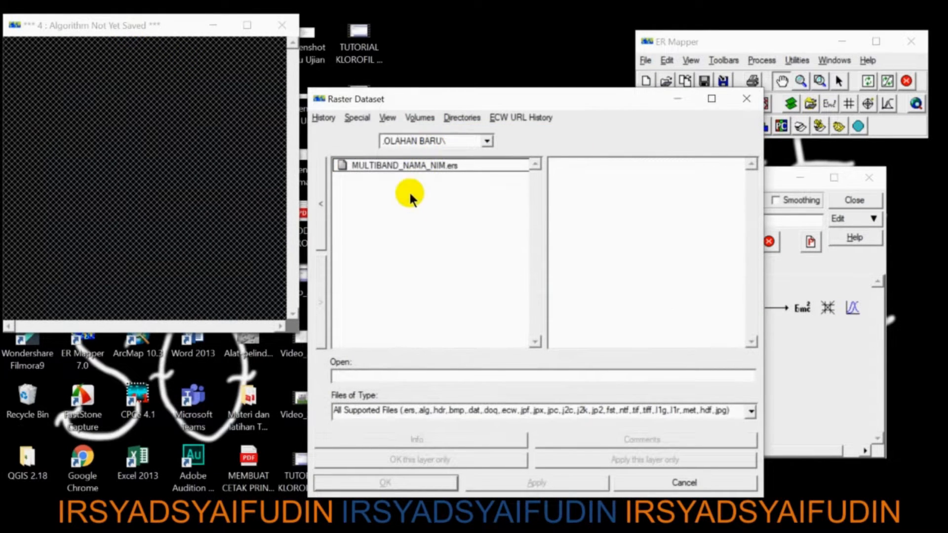
click(408, 167)
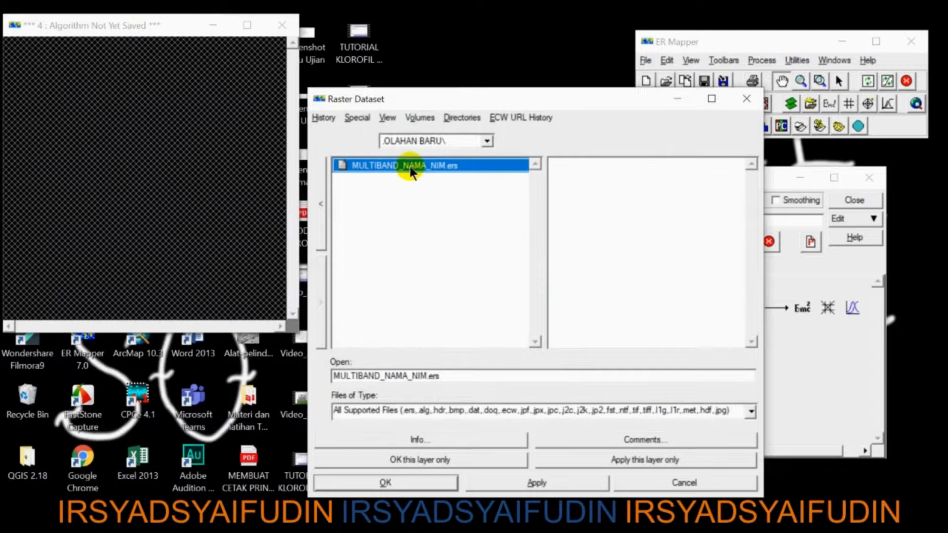
click(474, 456)
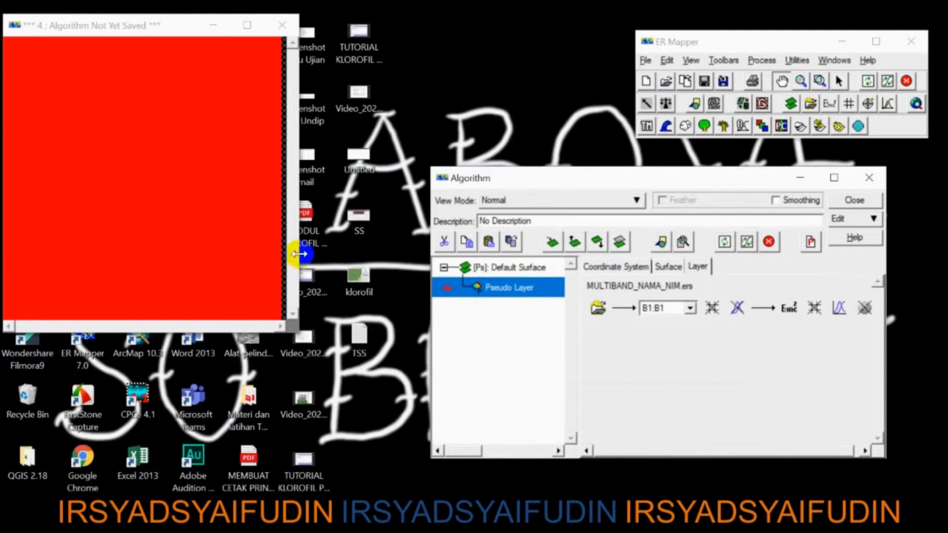
Step: Refresh the new multiband image with the clipped contrast stretch and close the old seven-layer image window
drag(299, 254, 294, 254)
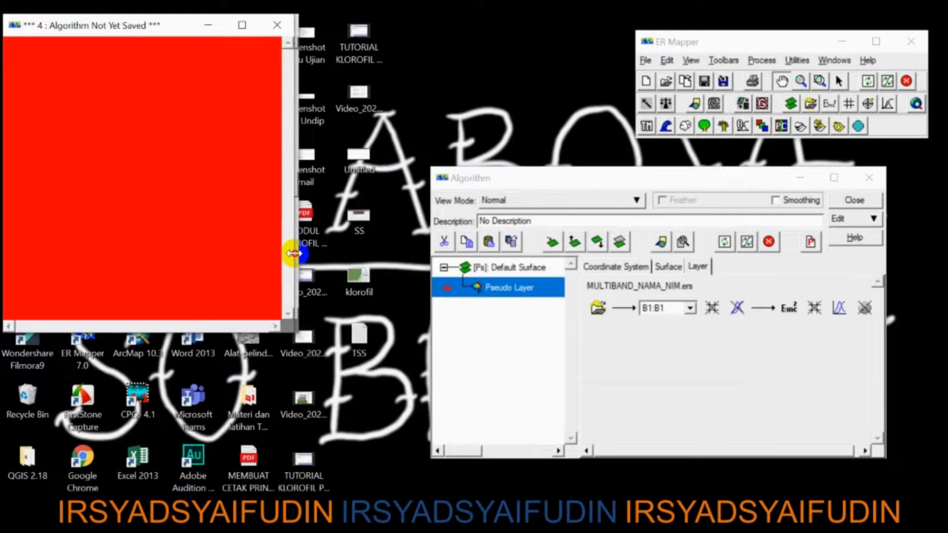
click(746, 242)
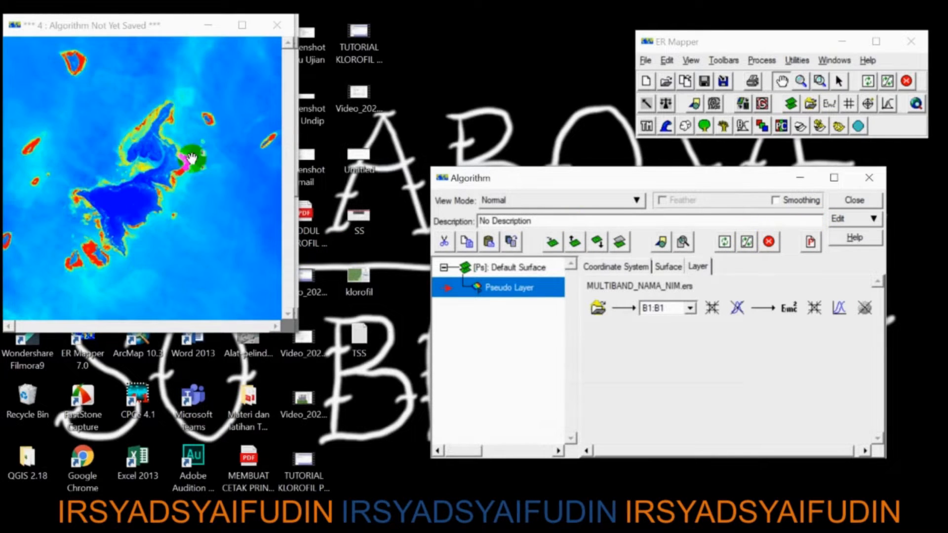
drag(114, 26, 139, 52)
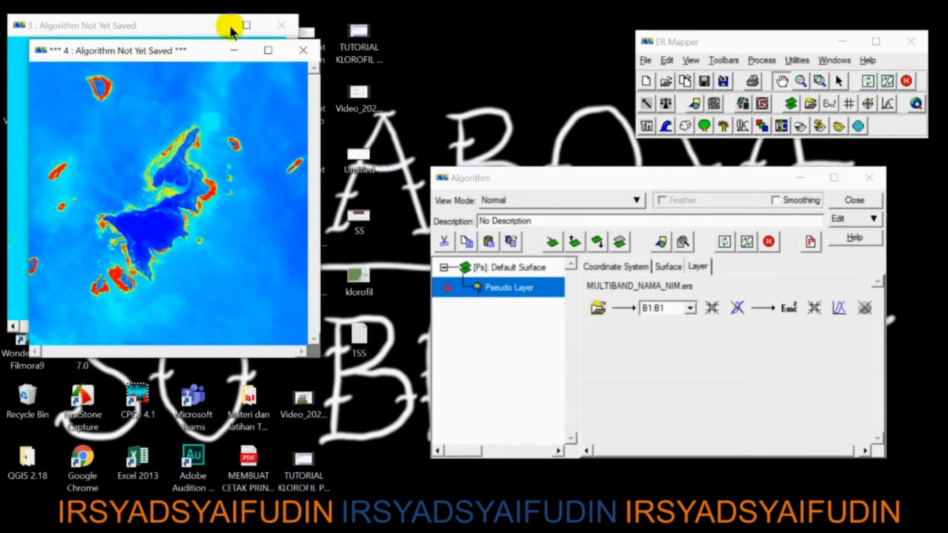
click(281, 26)
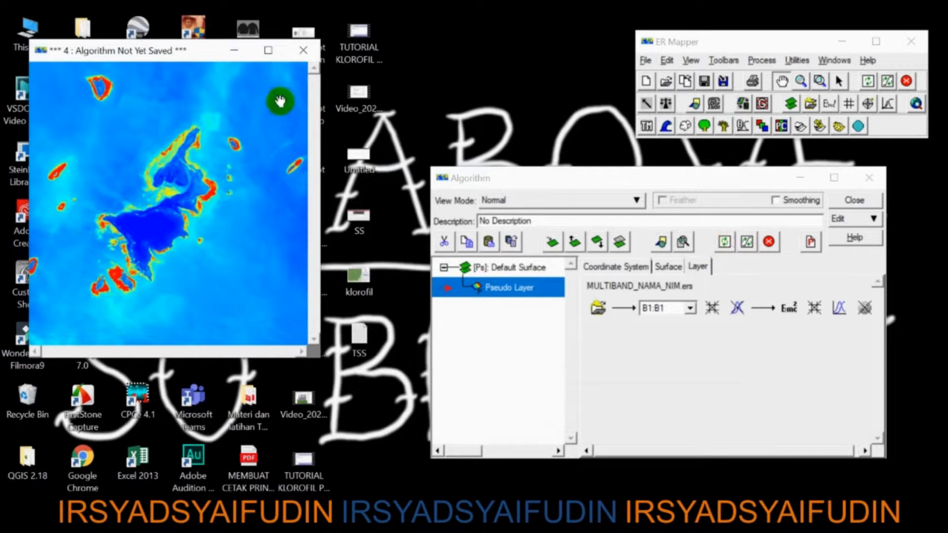
drag(217, 53, 199, 36)
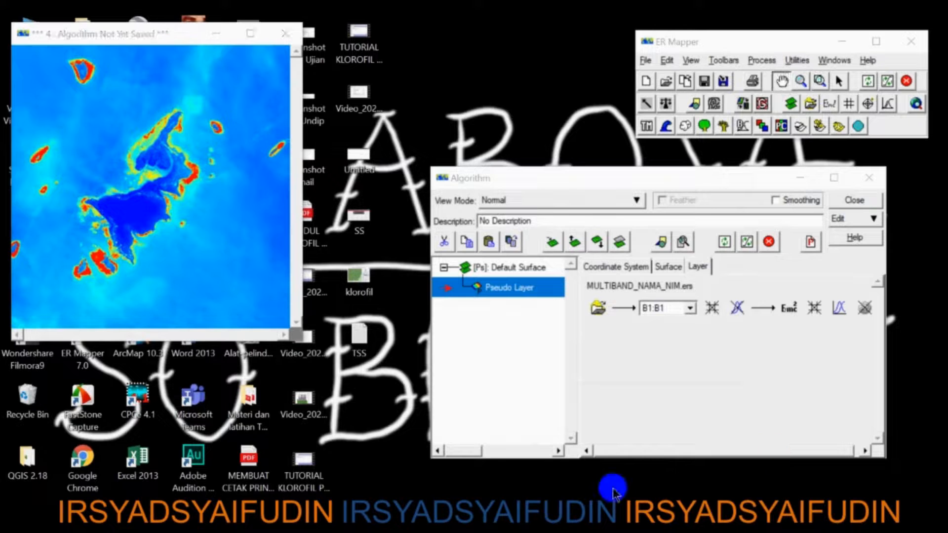
mouse_move(131, 34)
mouse_down()
mouse_move(179, 31)
mouse_move(138, 35)
mouse_up()
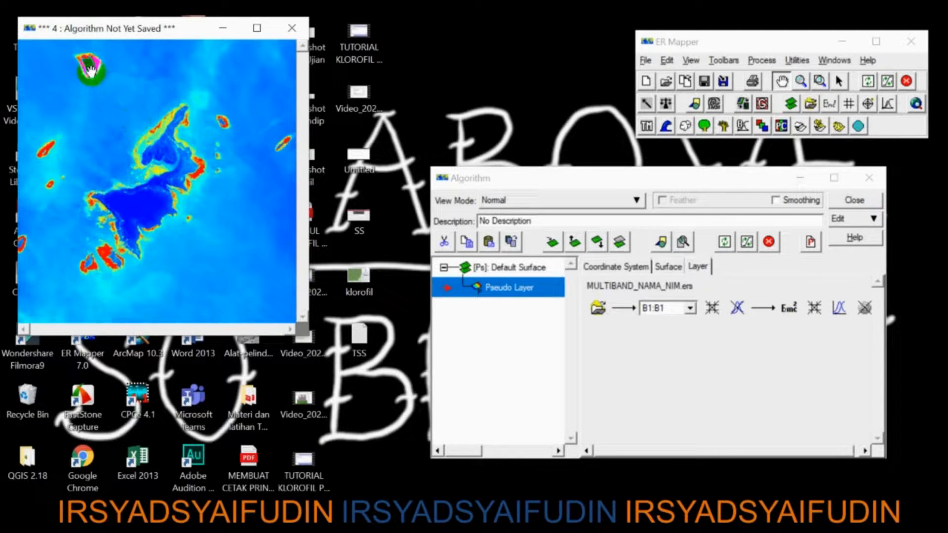
Step: Replace the pseudo layer's default formula with IF I1/I2 <= 0.8 THEN 1 ELSE NULL and apply it
click(789, 308)
double_click(401, 215)
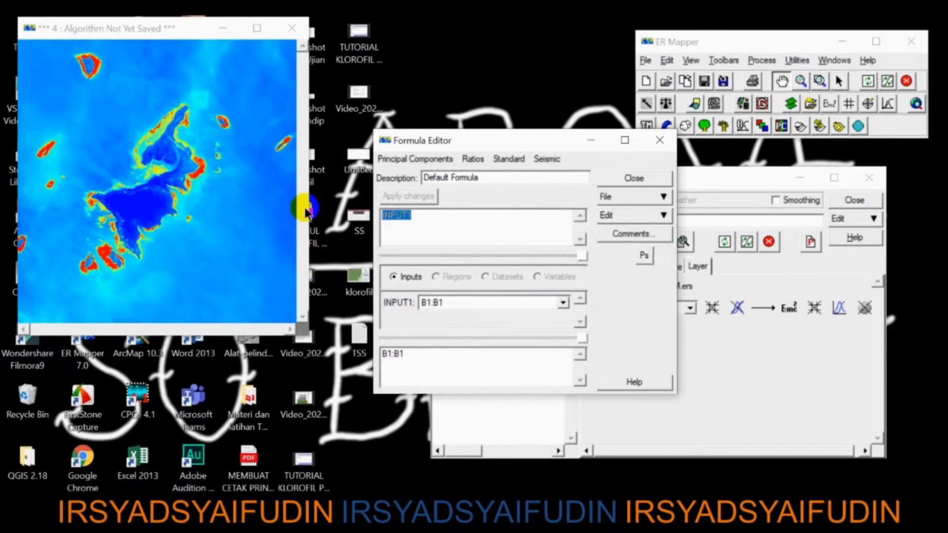
key(Delete)
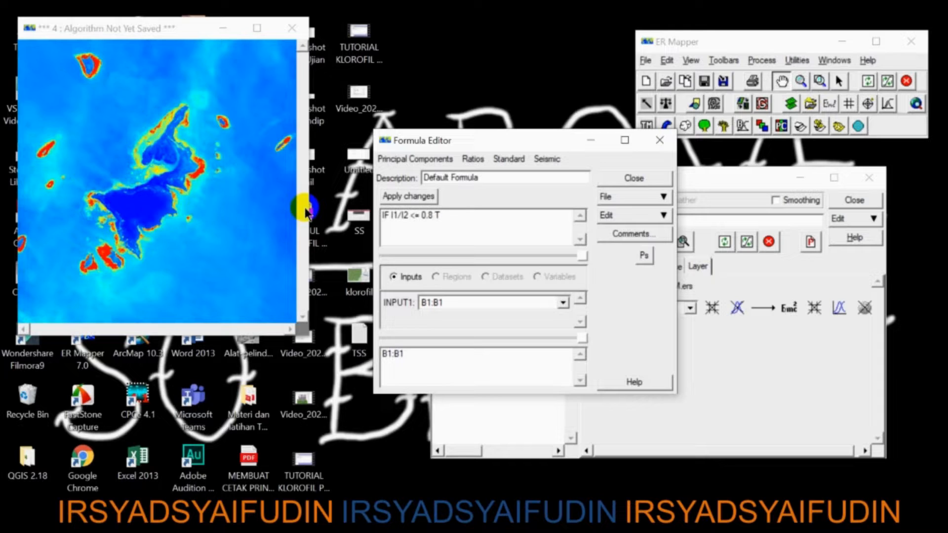
text(HEN 1 ELSE NULL)
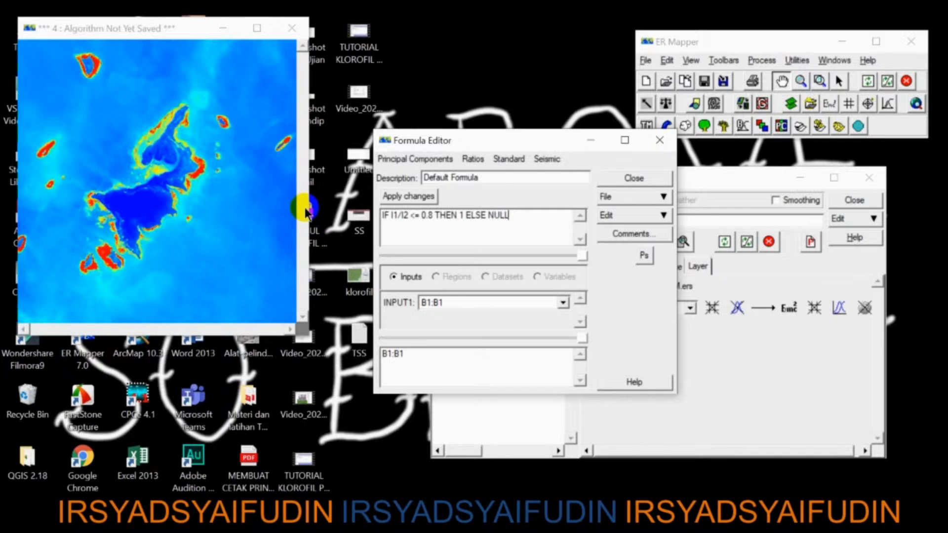
click(423, 196)
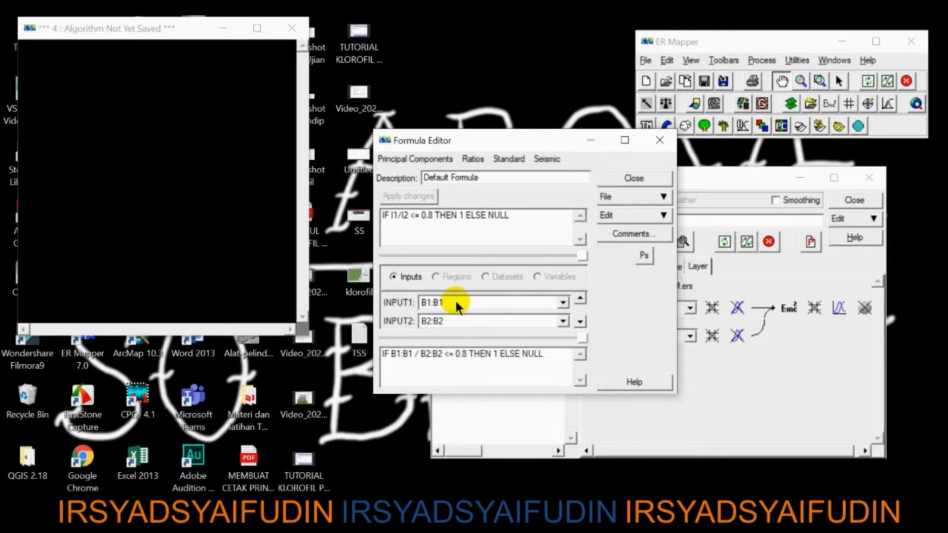
Step: Assign band B5 to INPUT1 of the masking formula and close the formula editor
click(563, 302)
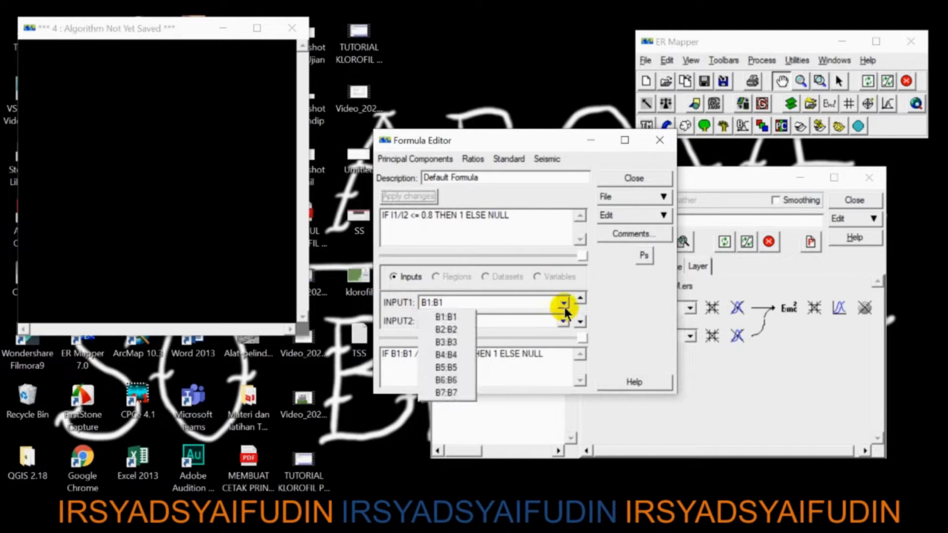
click(446, 368)
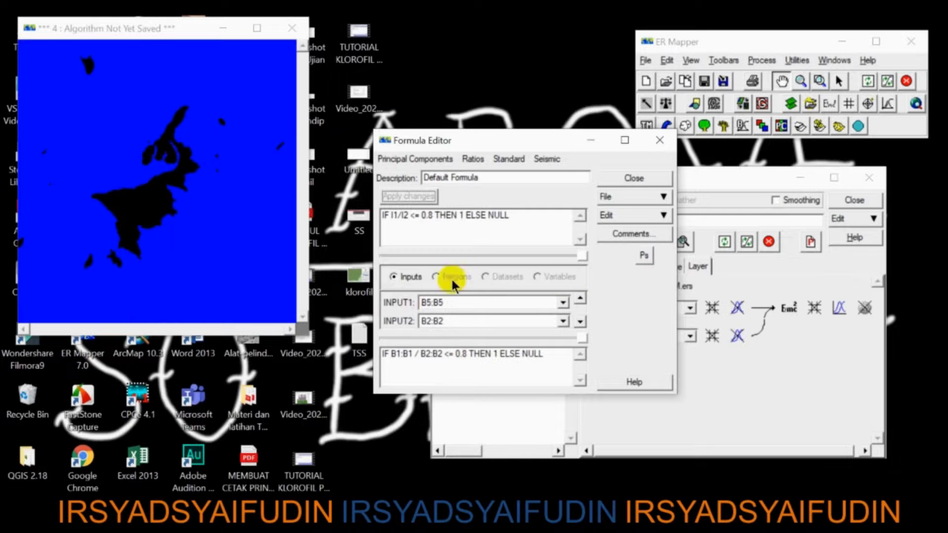
click(642, 177)
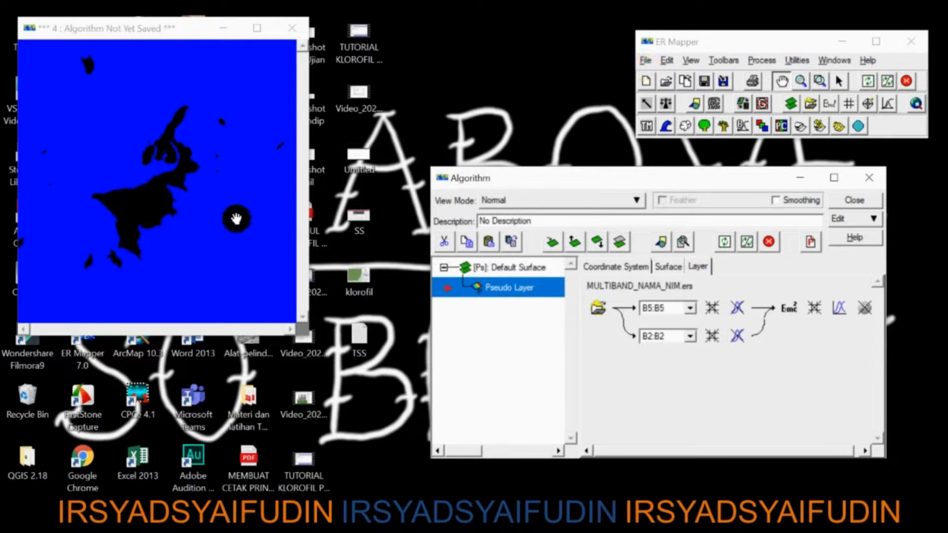
Step: Save the mask image as MASKING_NAMA_NIM.ers in the .OLAHAN BARU folder, using the ER Mapper Raster Dataset type
right_click(169, 211)
mouse_move(201, 282)
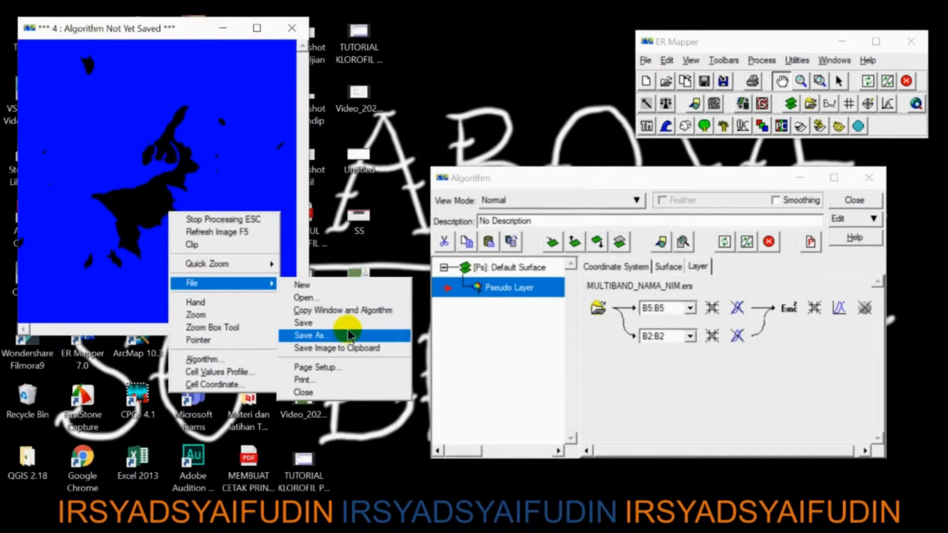
click(316, 335)
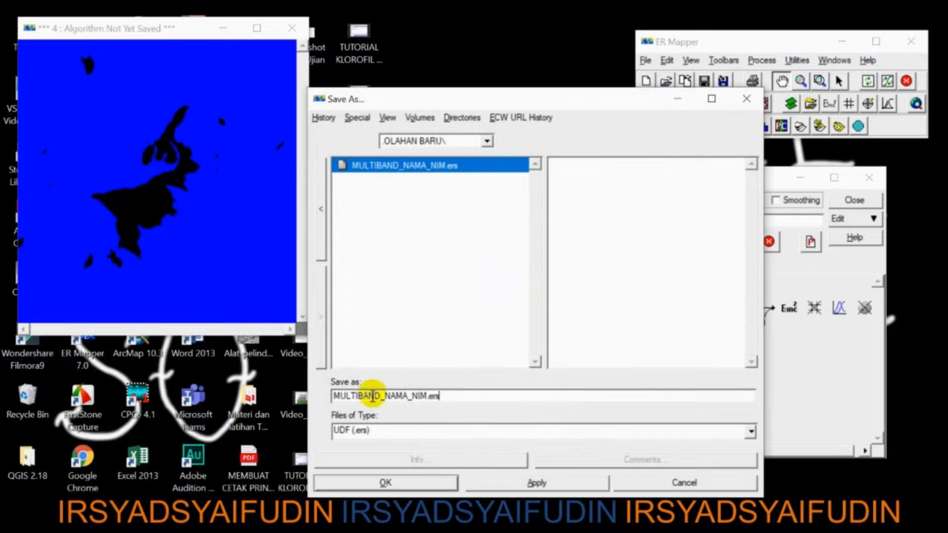
drag(378, 397, 288, 397)
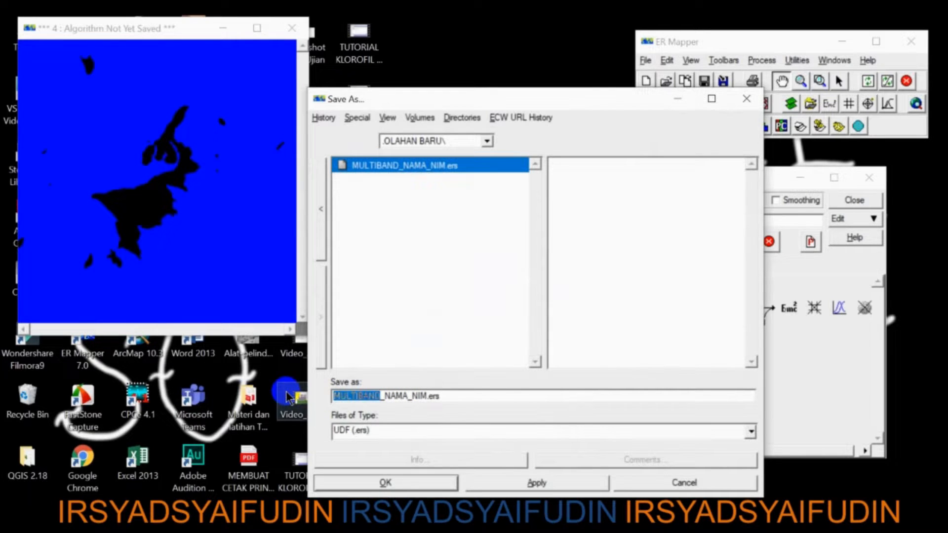
text(MASKING)
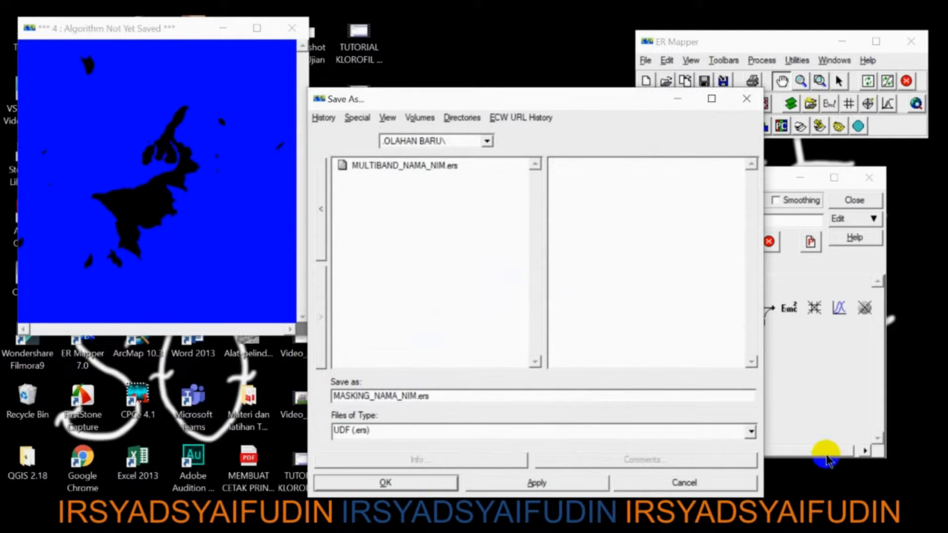
click(750, 431)
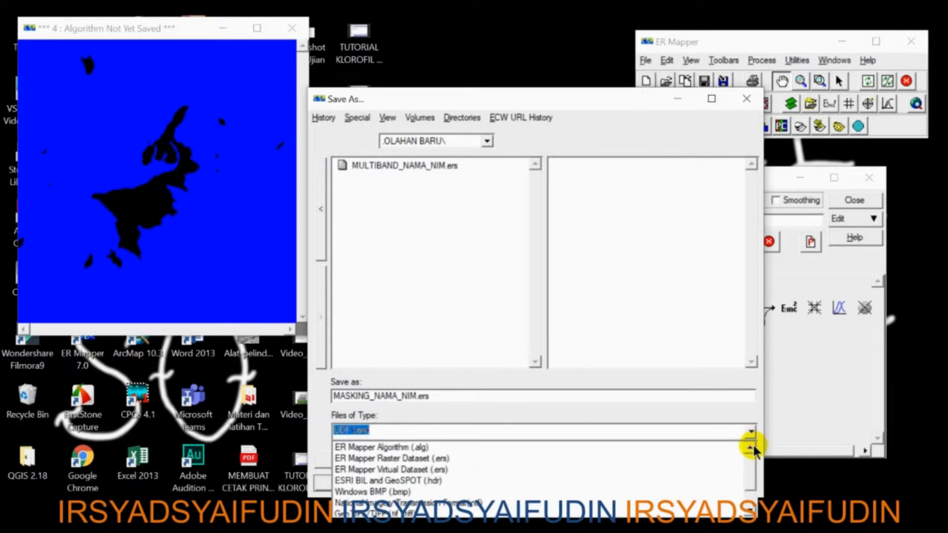
click(594, 457)
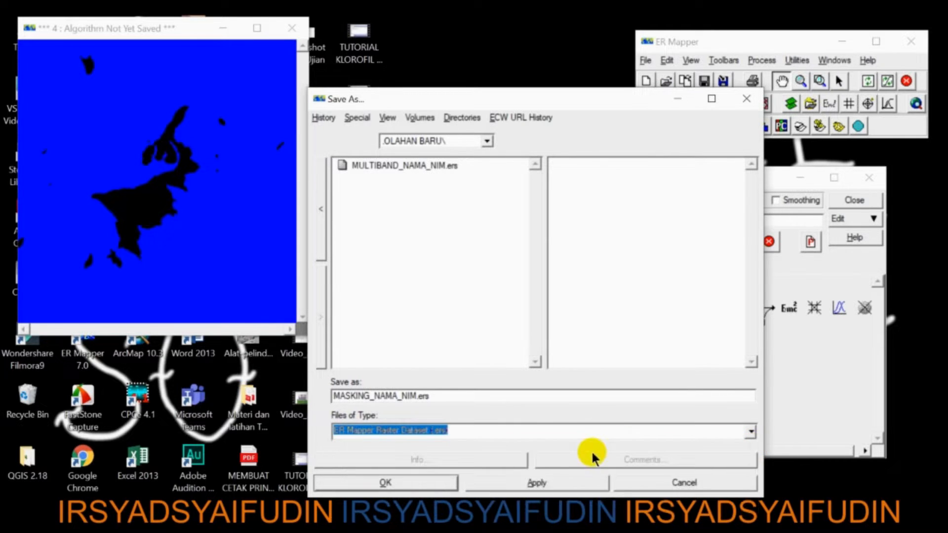
click(399, 481)
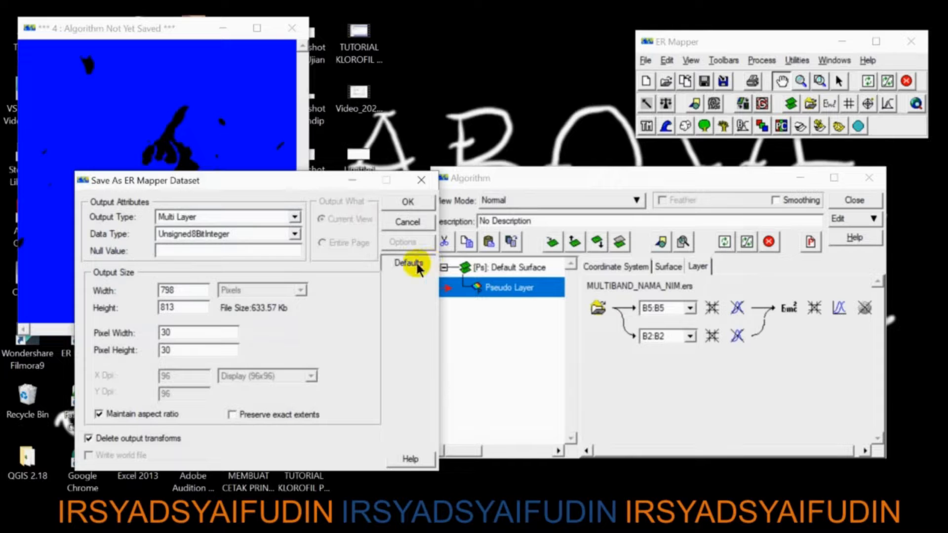
Step: Apply the default dataset output settings with the IEEE4ByteReal data type and finish saving the mask
click(416, 261)
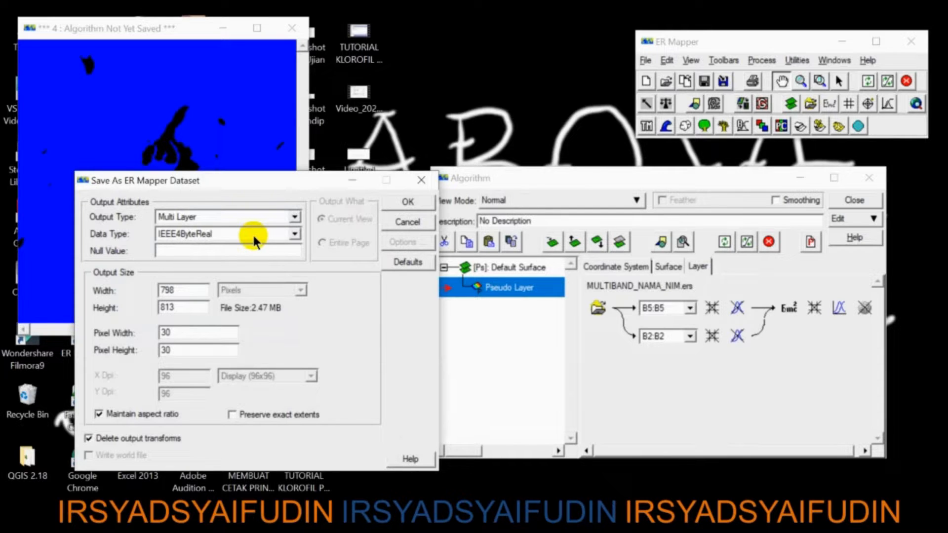
click(407, 203)
key(Return)
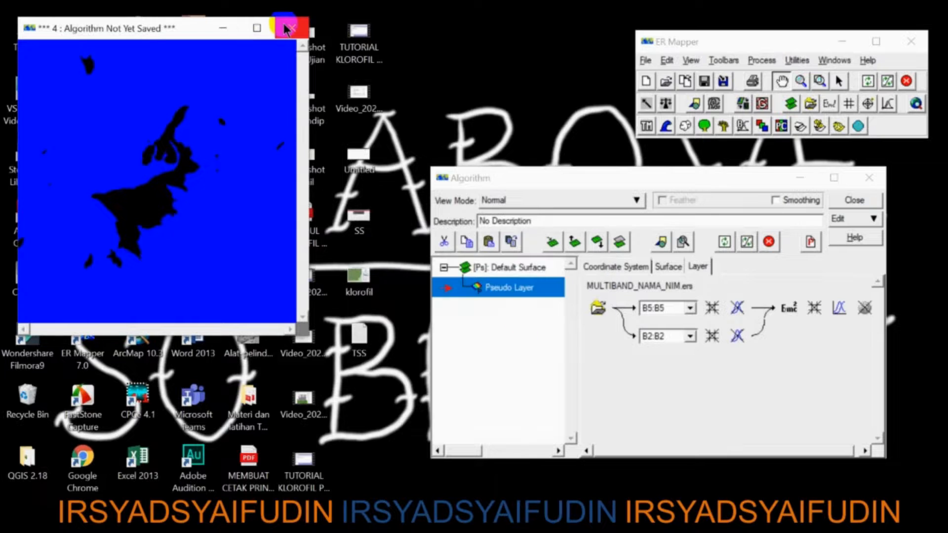
Step: Create a new image window and load MULTIBAND_NAMA_NIM.ers from the .OLAHAN BARU folder into its pseudo layer only
click(646, 80)
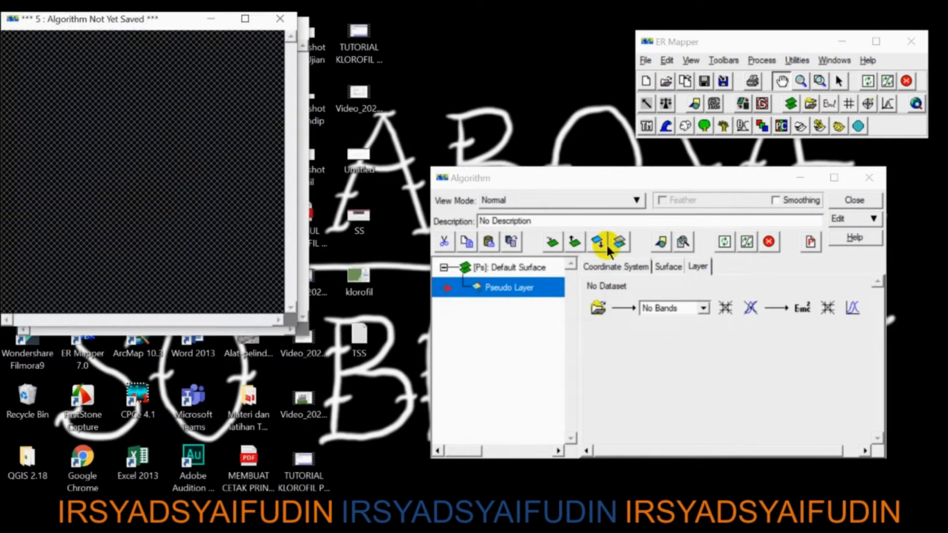
click(598, 307)
click(418, 118)
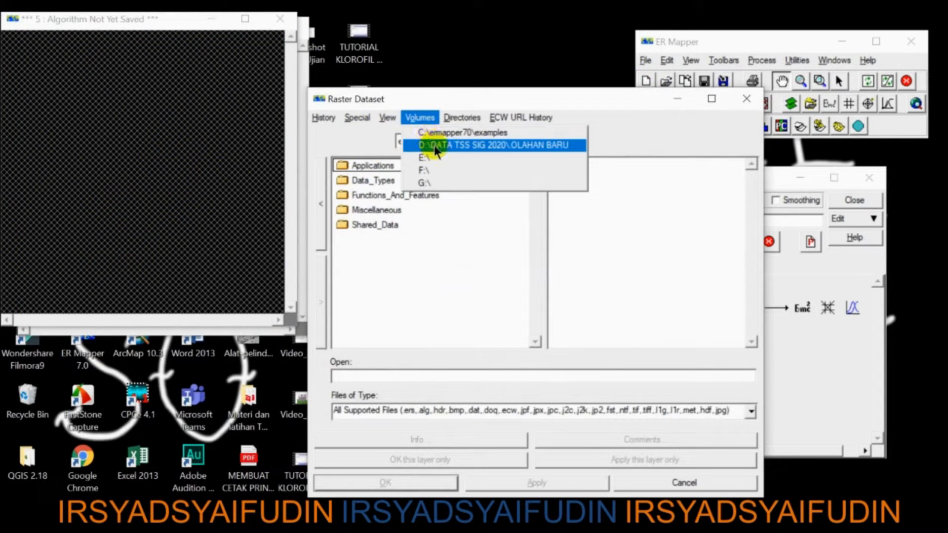
click(433, 145)
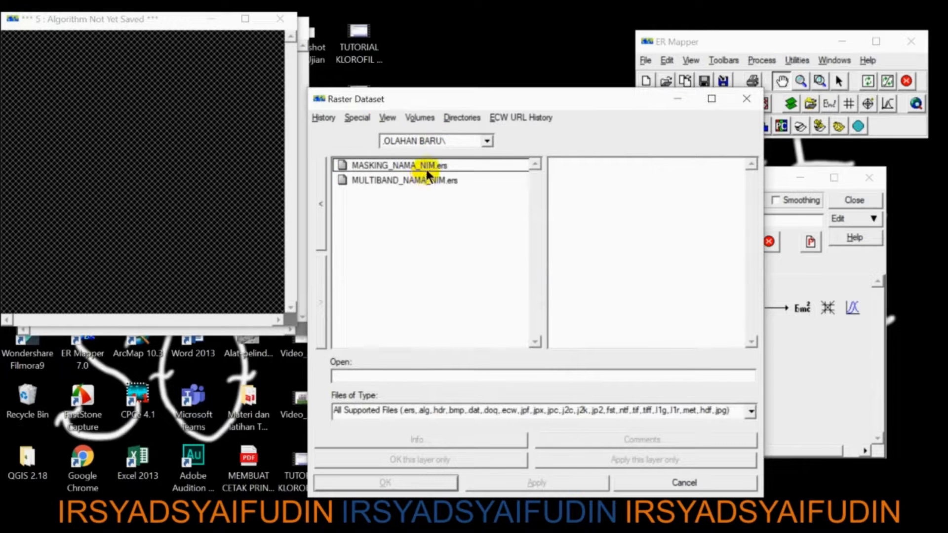
click(407, 181)
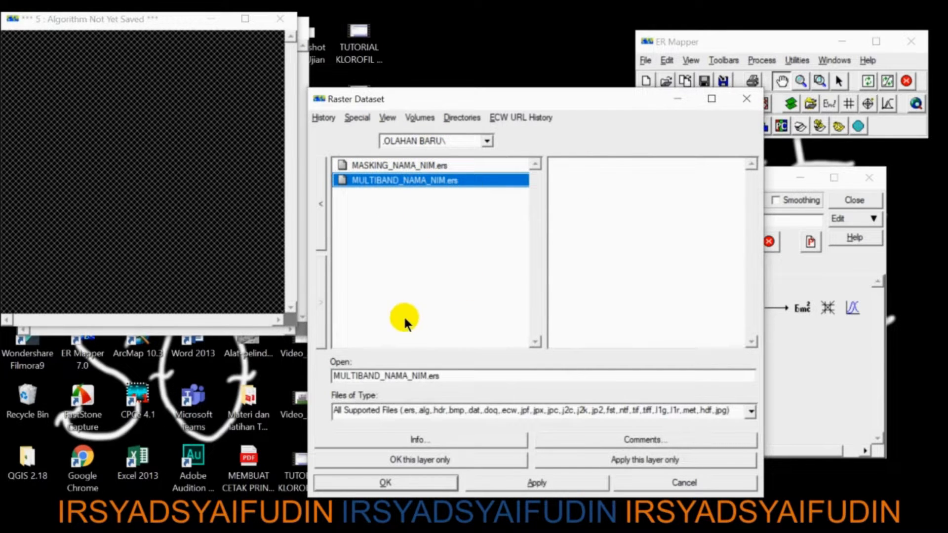
click(491, 455)
Step: Rename the new window's pseudo layer to B1
click(520, 290)
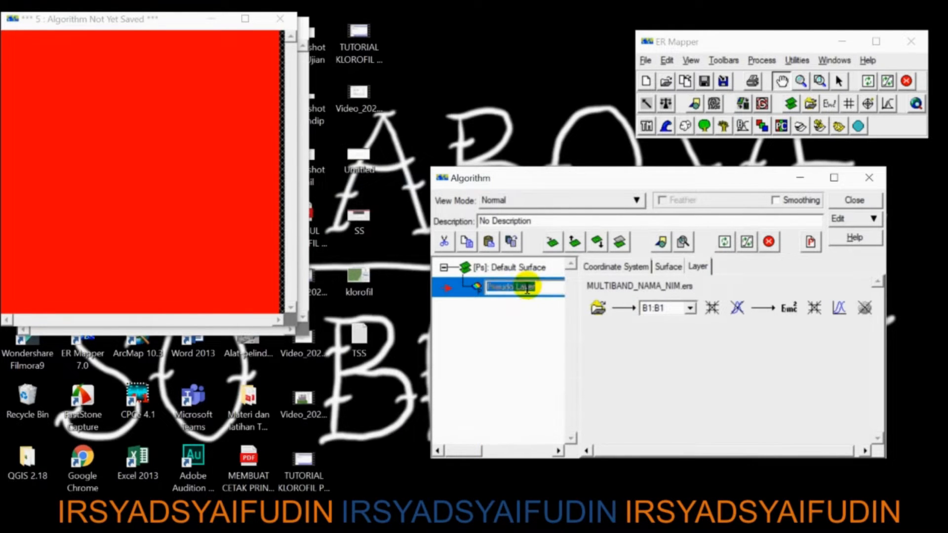
drag(534, 288, 412, 289)
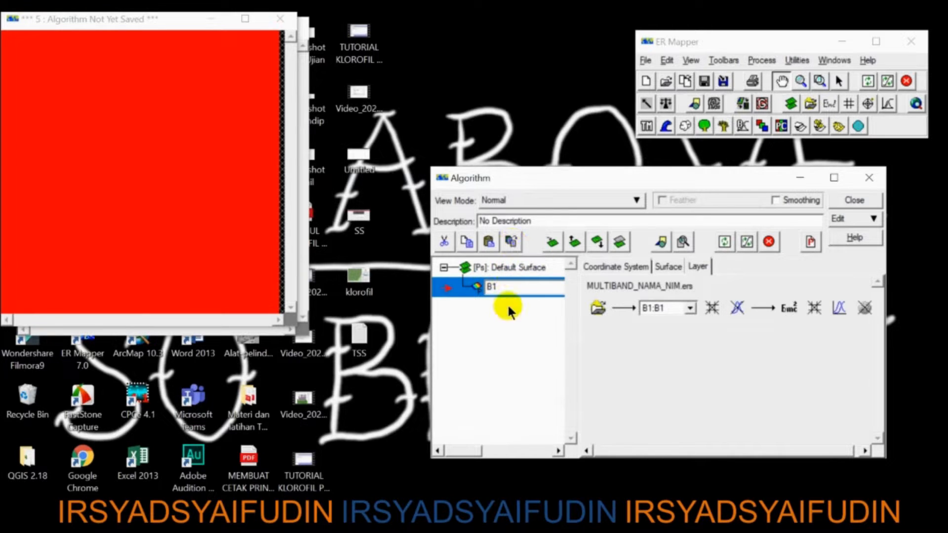
click(509, 275)
Step: Duplicate the B1 layer seven times to get eight layers
click(512, 241)
click(513, 241)
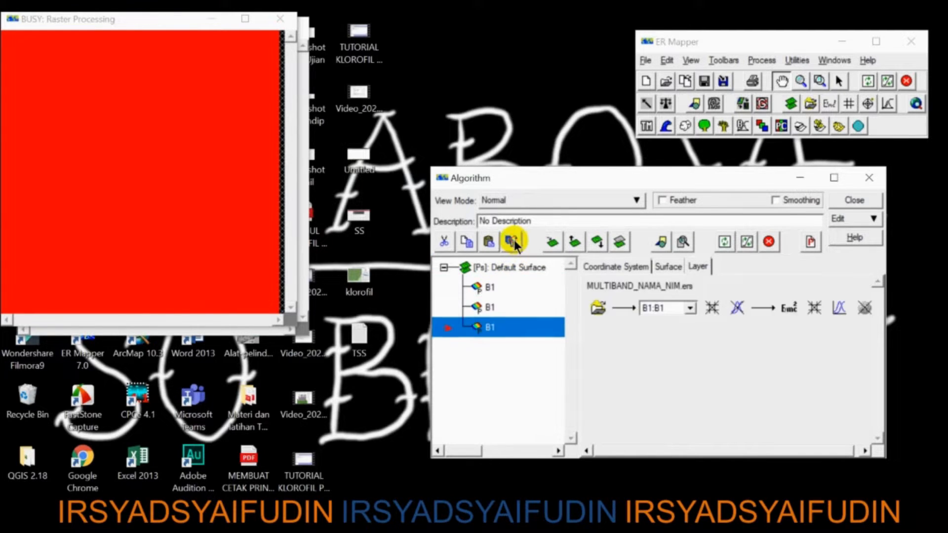
click(514, 240)
click(514, 239)
click(514, 240)
click(514, 240)
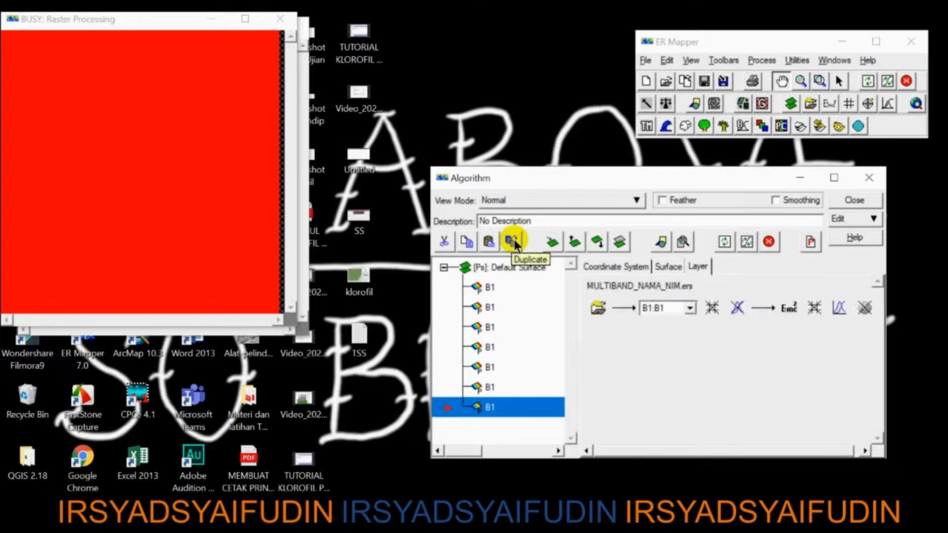
click(514, 240)
Step: Rename the second to fifth layers to B2, B3, B4 and B5
double_click(504, 308)
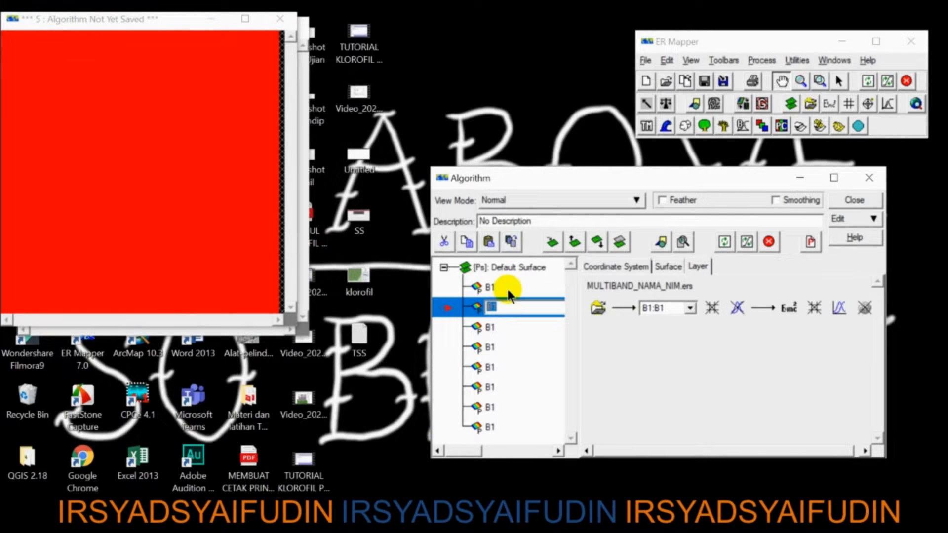
click(505, 328)
click(506, 327)
text(B3)
double_click(504, 348)
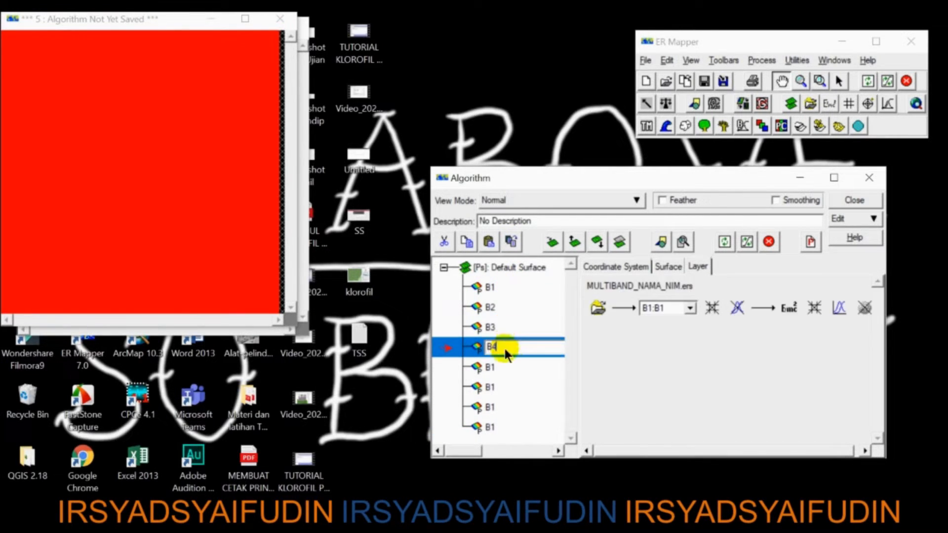
text(B4)
click(501, 370)
click(500, 373)
text(B5)
Step: Rename the last three layers to B6, B7 and MASKING
double_click(501, 390)
text(B)
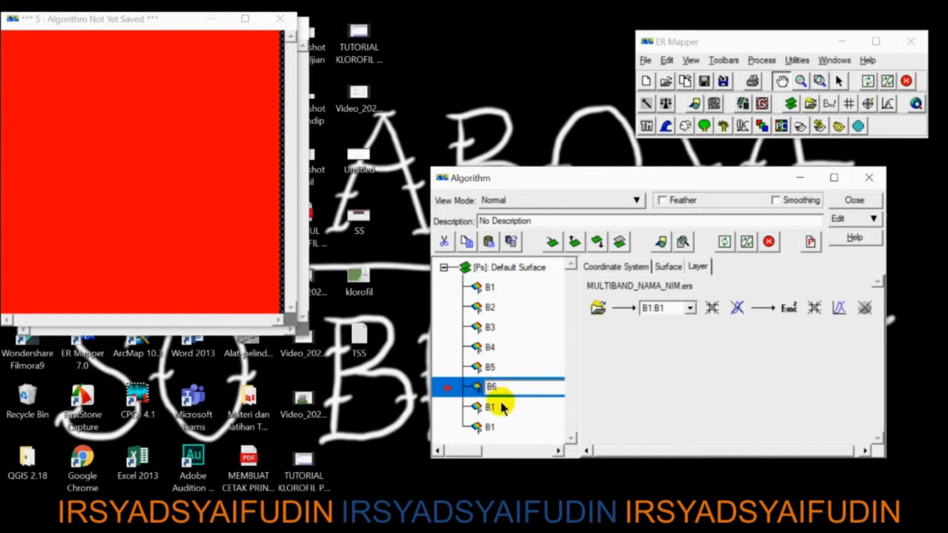
double_click(501, 407)
text(B)
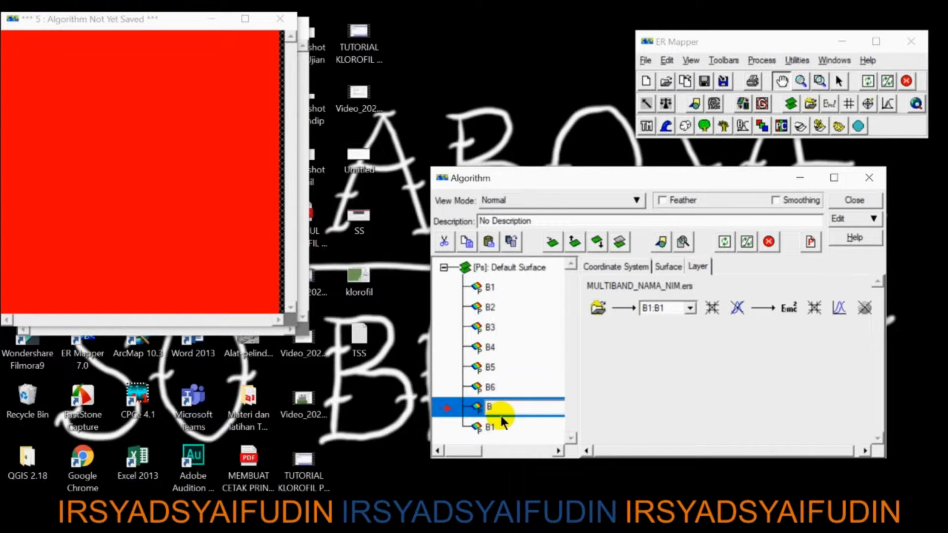
text(7)
double_click(492, 428)
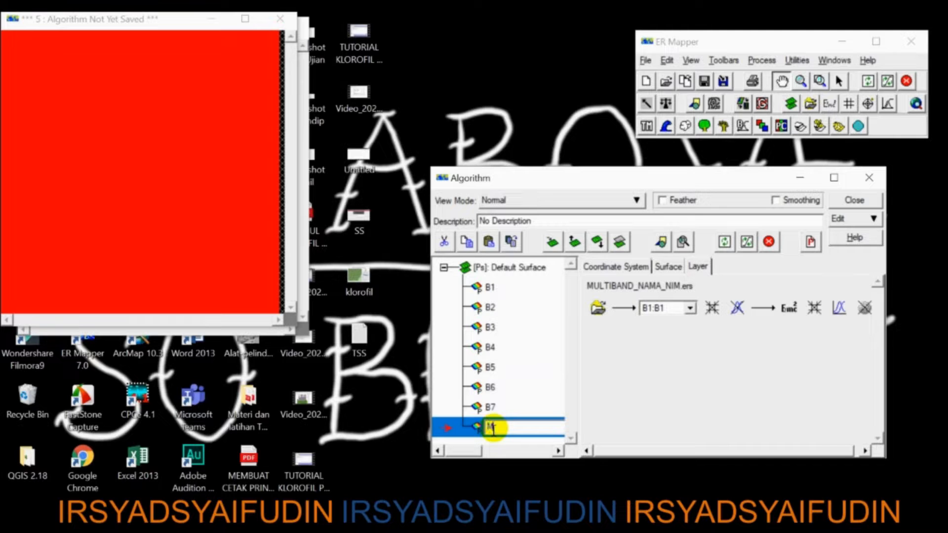
click(503, 404)
Step: Assign the matching bands B2, B3 and B4 of the multiband dataset to layers B2, B3 and B4
click(503, 291)
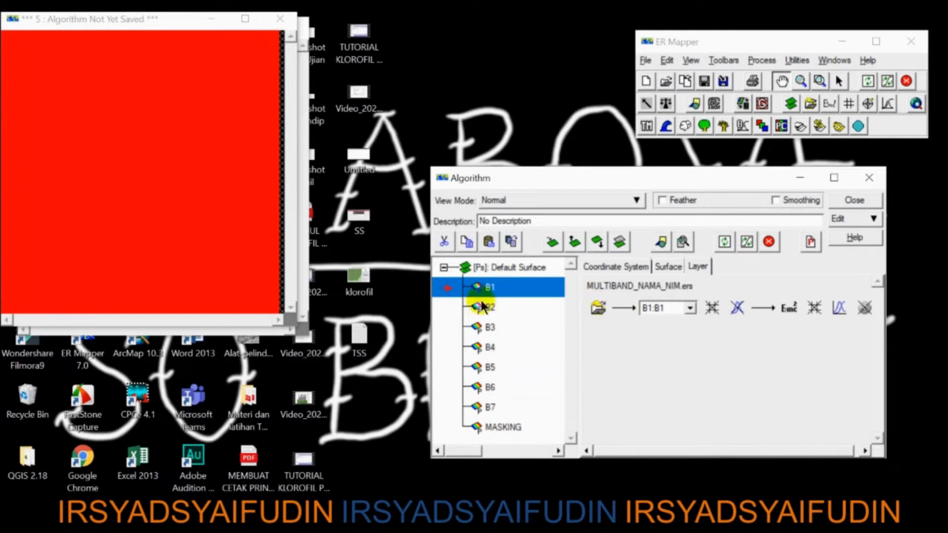
click(488, 307)
click(664, 307)
click(667, 335)
click(447, 327)
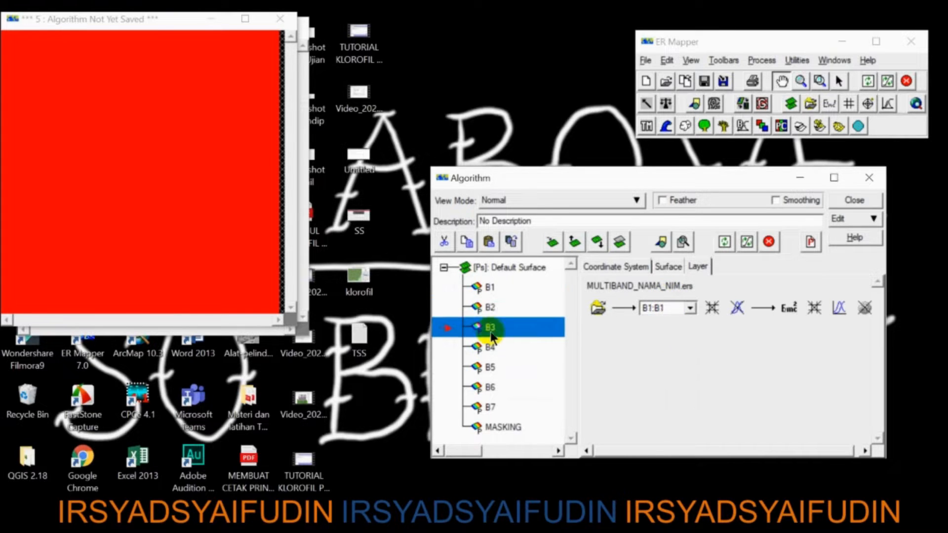
click(672, 310)
click(675, 349)
click(488, 347)
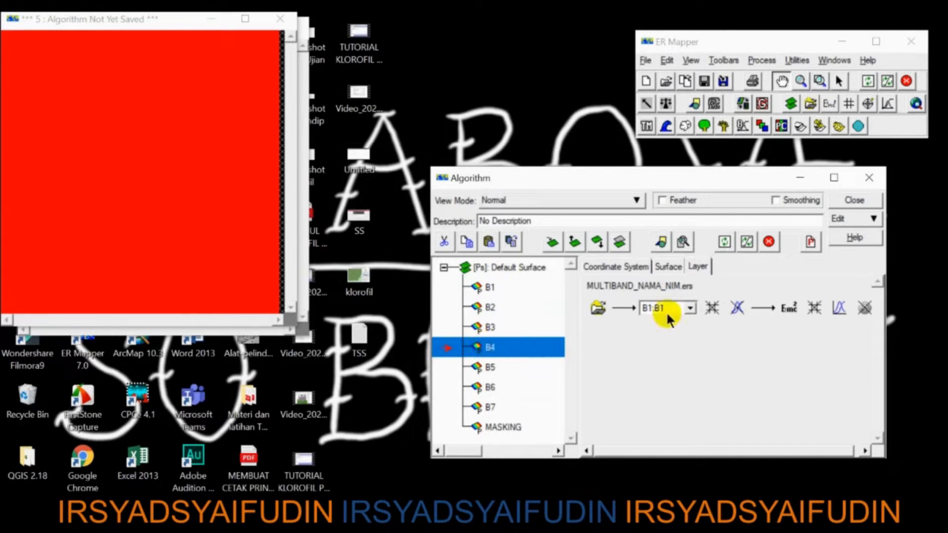
click(671, 308)
click(671, 361)
Step: Assign the matching bands B5, B6 and B7 of the multiband dataset to layers B5, B6 and B7
click(486, 367)
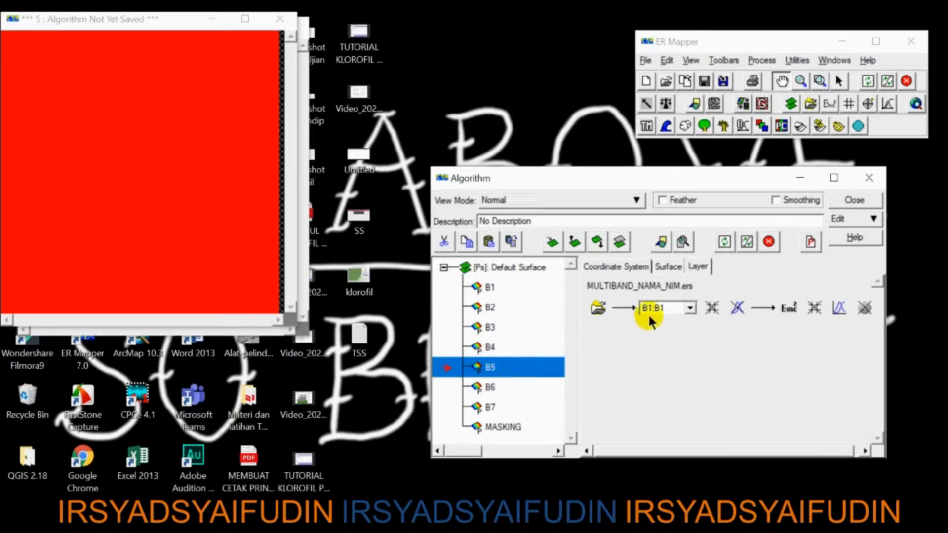
click(657, 309)
click(667, 373)
click(489, 387)
click(650, 316)
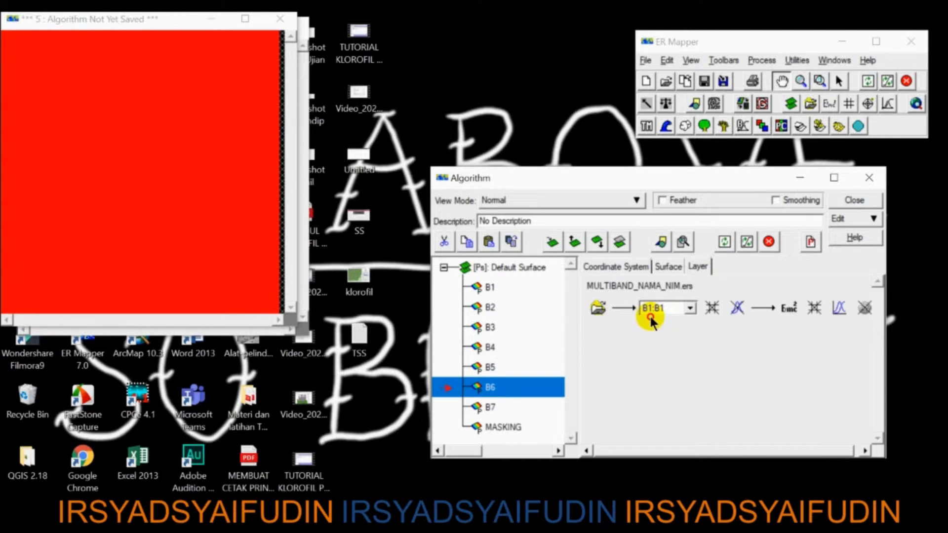
click(672, 308)
click(666, 386)
click(491, 406)
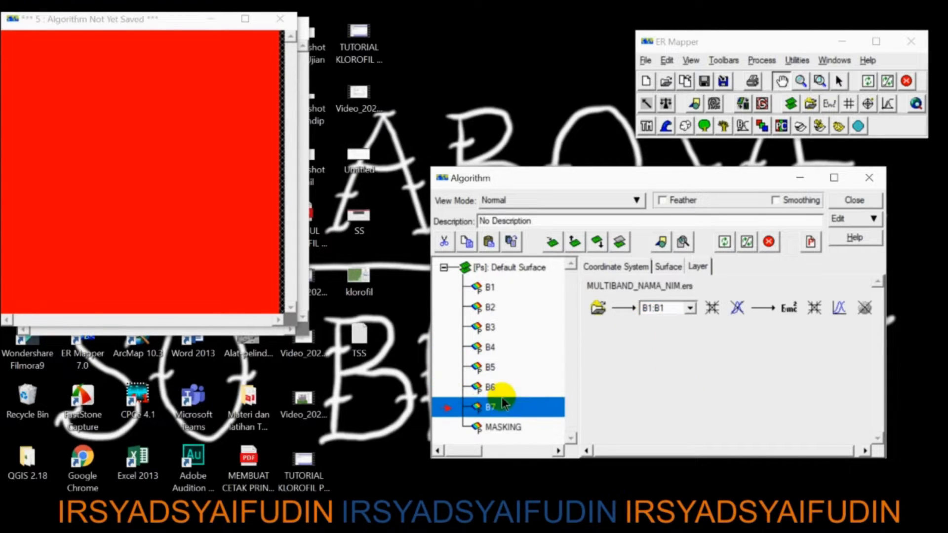
click(685, 309)
click(667, 399)
Step: Load MASKING_NAMA_NIM.ers into the MASKING layer only and compare its dataset with that of layer B7
click(503, 428)
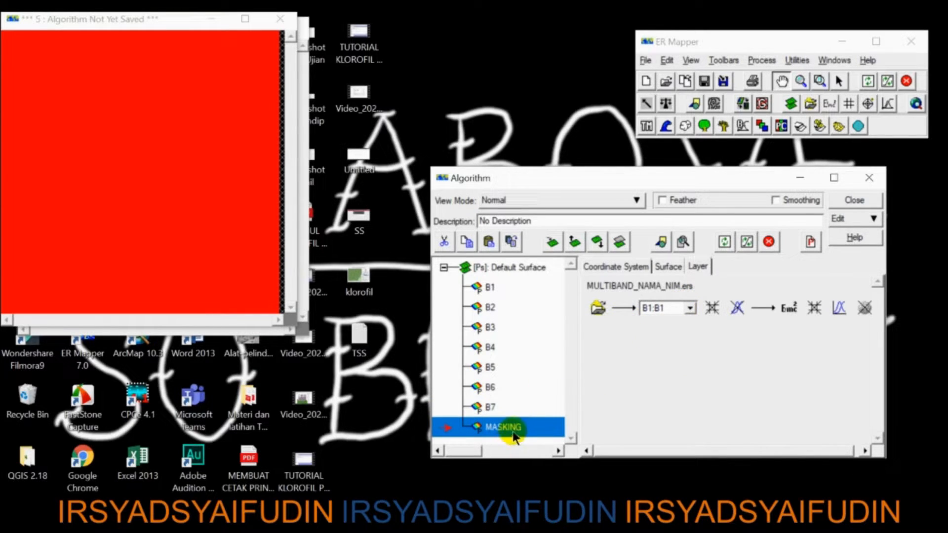
click(599, 310)
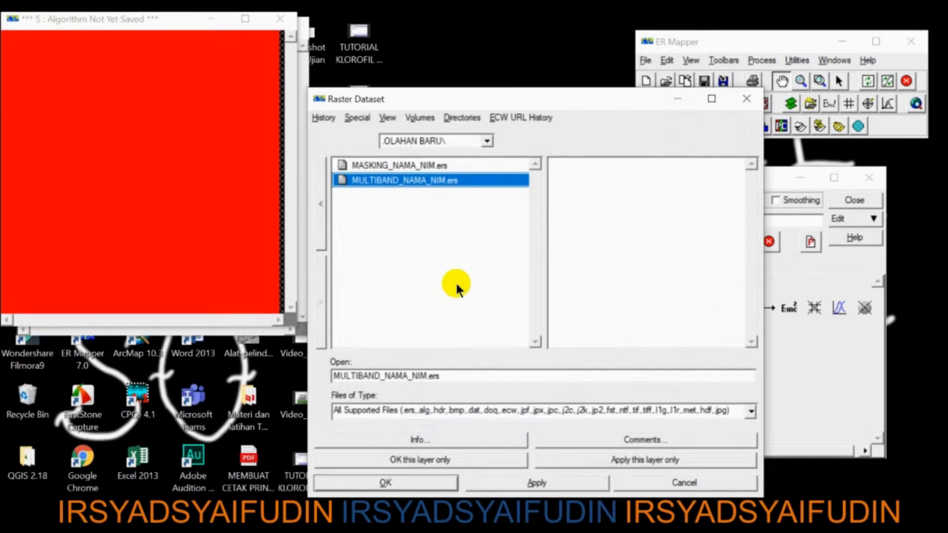
click(410, 165)
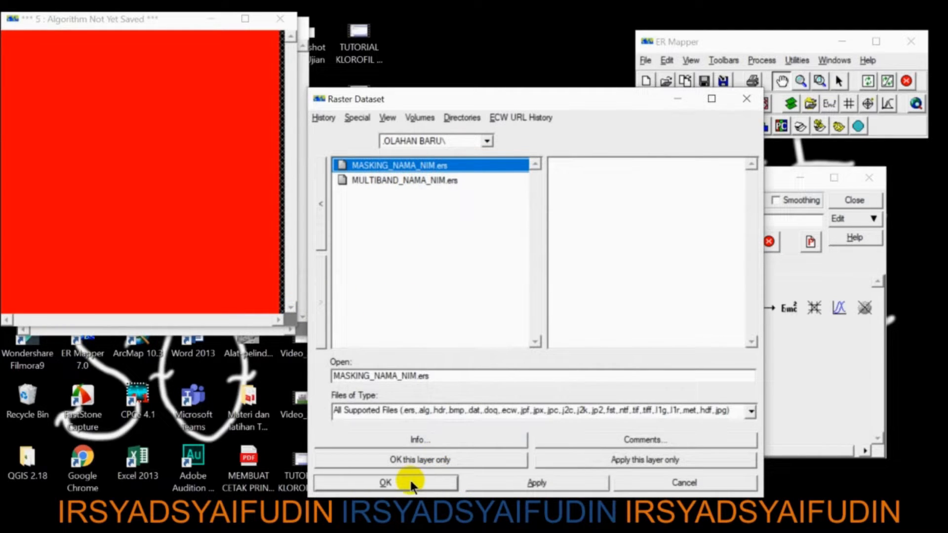
click(437, 460)
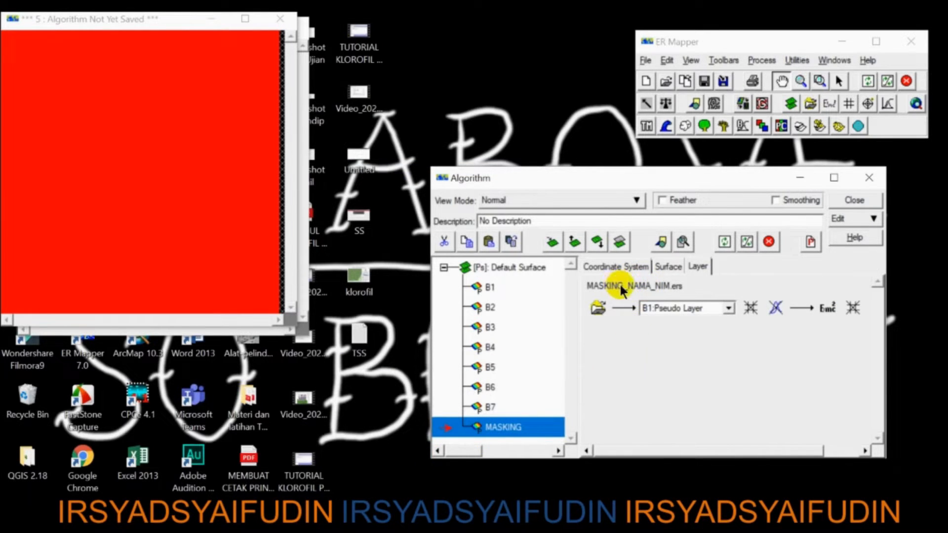
click(480, 407)
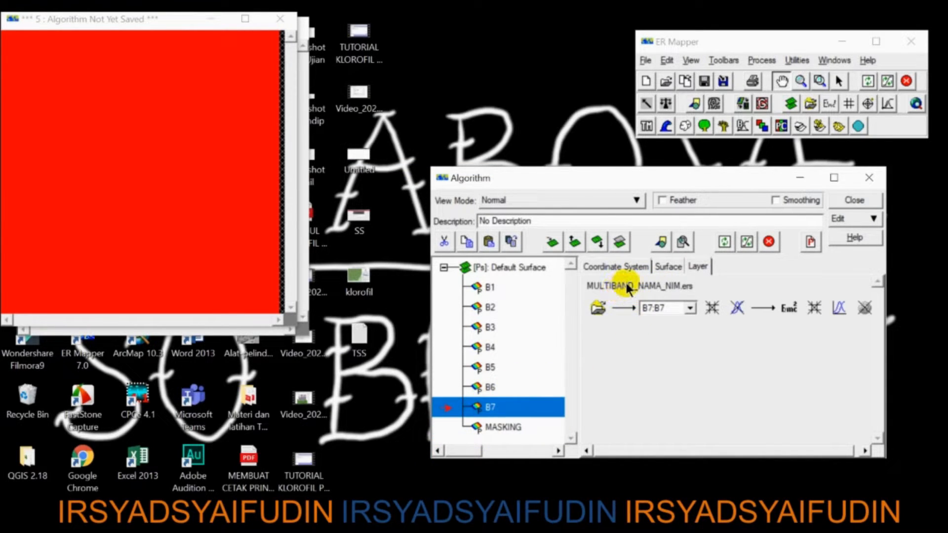
click(488, 427)
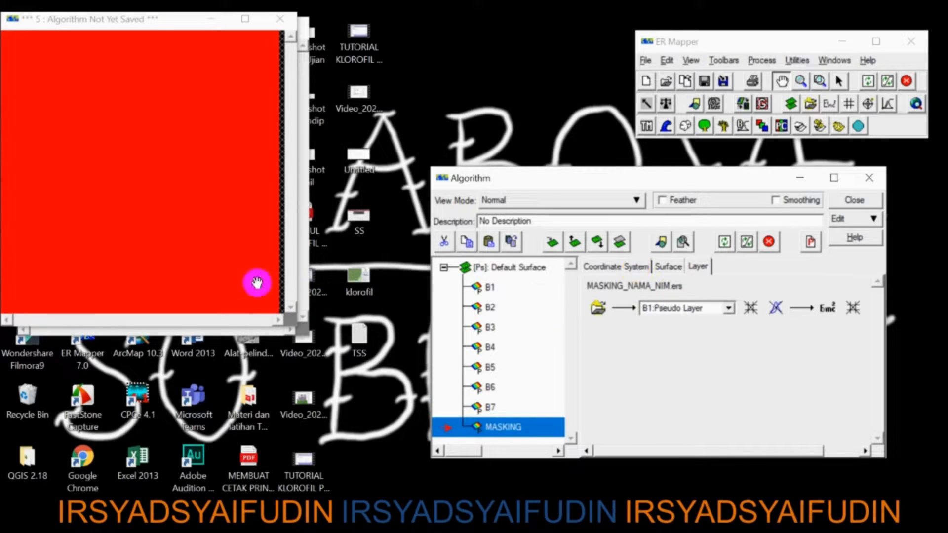
drag(150, 32, 181, 47)
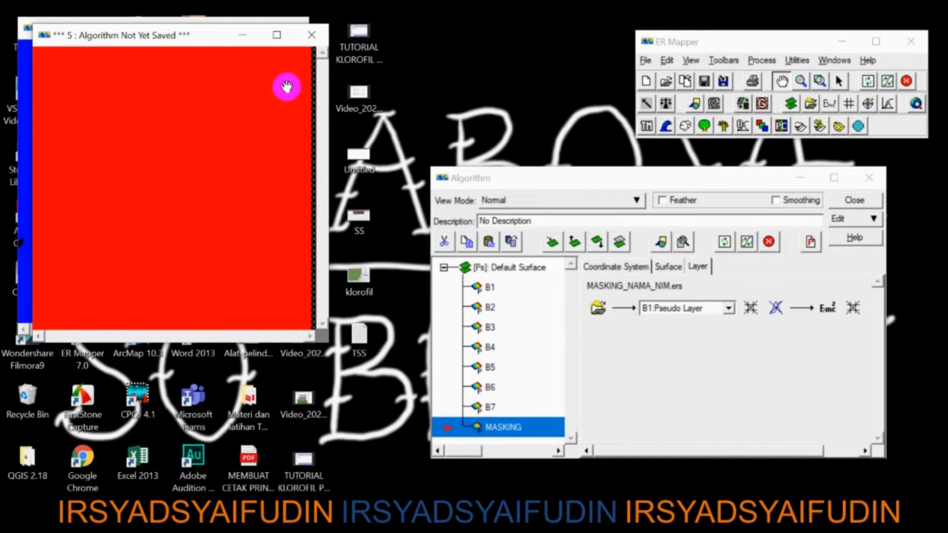
Step: Prepare to save the combined eight-layer image in the OLAHAN BARU folder under the name CROPMASKING_NAMA_NIM.ers
right_click(164, 158)
mouse_move(196, 212)
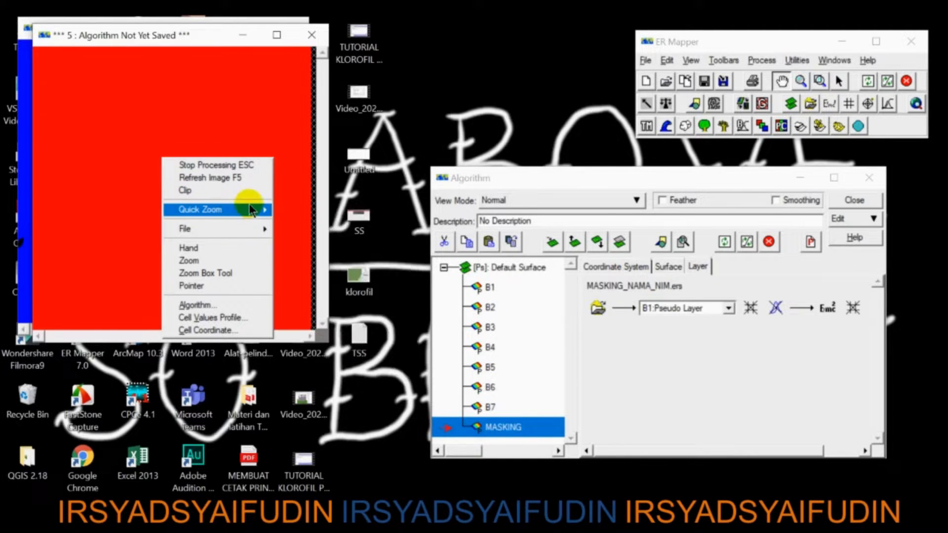
click(323, 249)
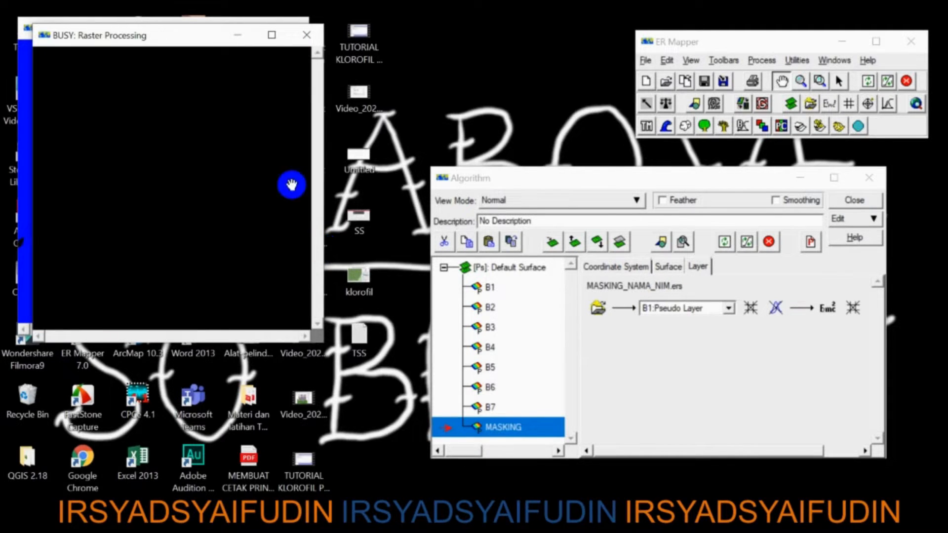
drag(150, 33, 149, 51)
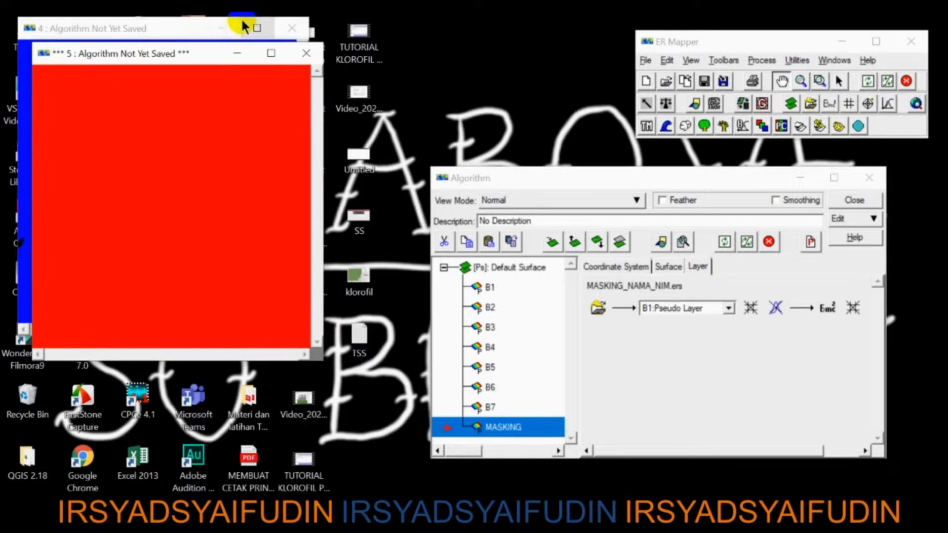
right_click(223, 209)
mouse_move(320, 280)
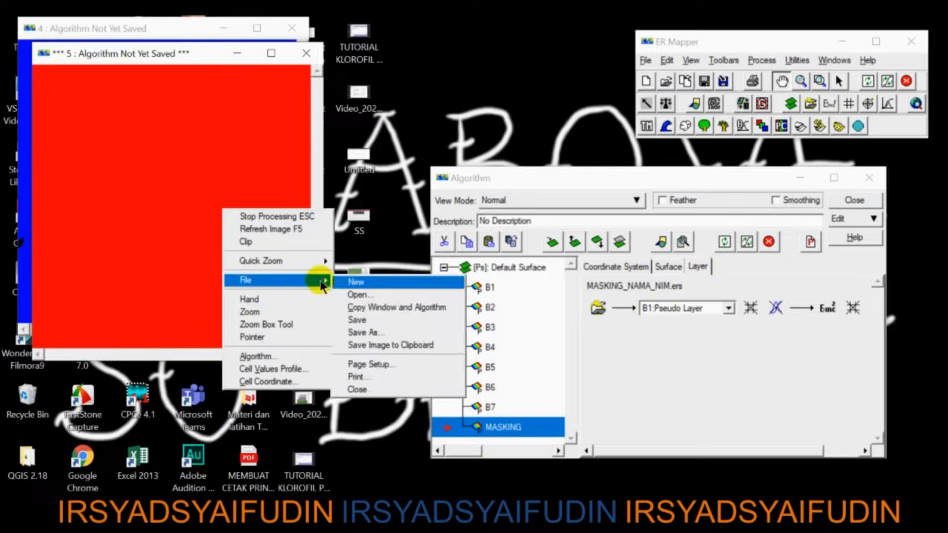
click(381, 336)
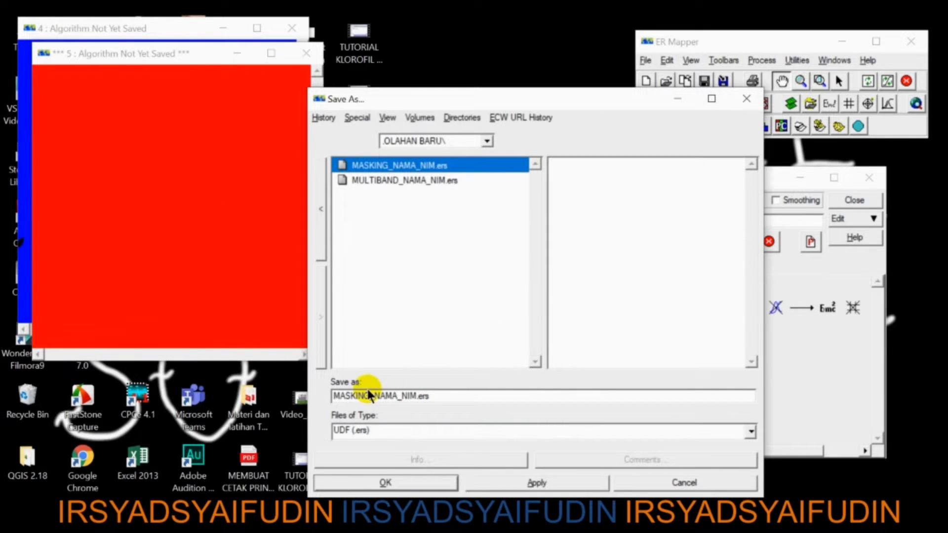
click(333, 395)
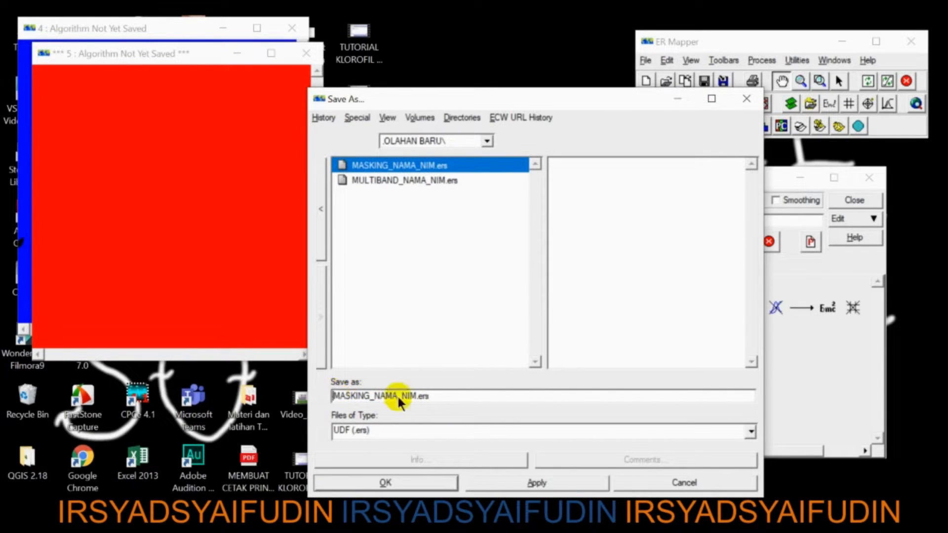
text(CROP)
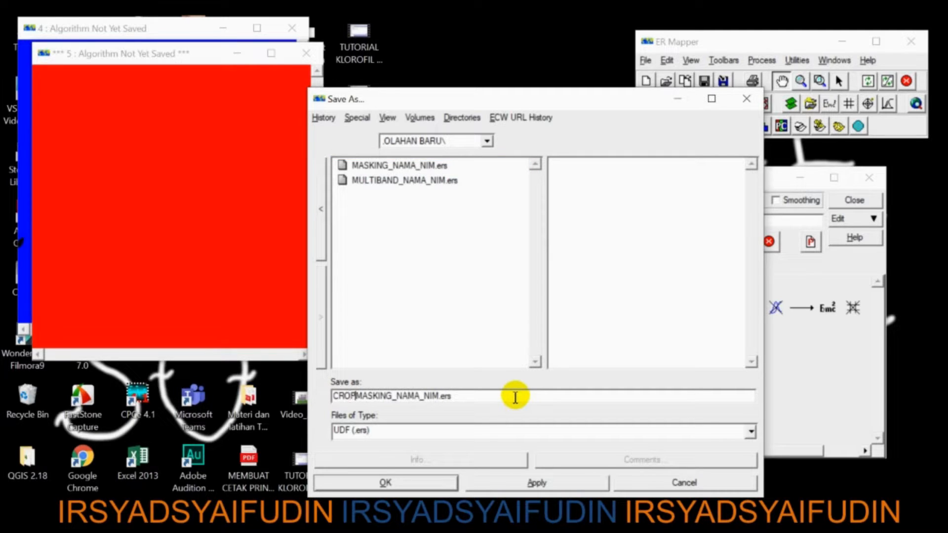
Step: Choose ER Mapper Raster Dataset as the file type and save with the default Multi Layer output settings
click(750, 431)
scroll(751, 450, up, 1)
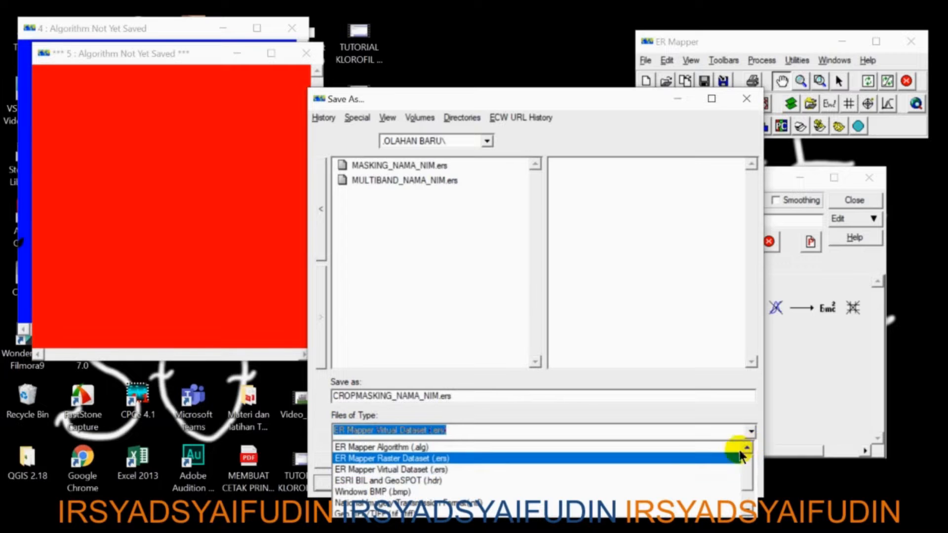
click(636, 455)
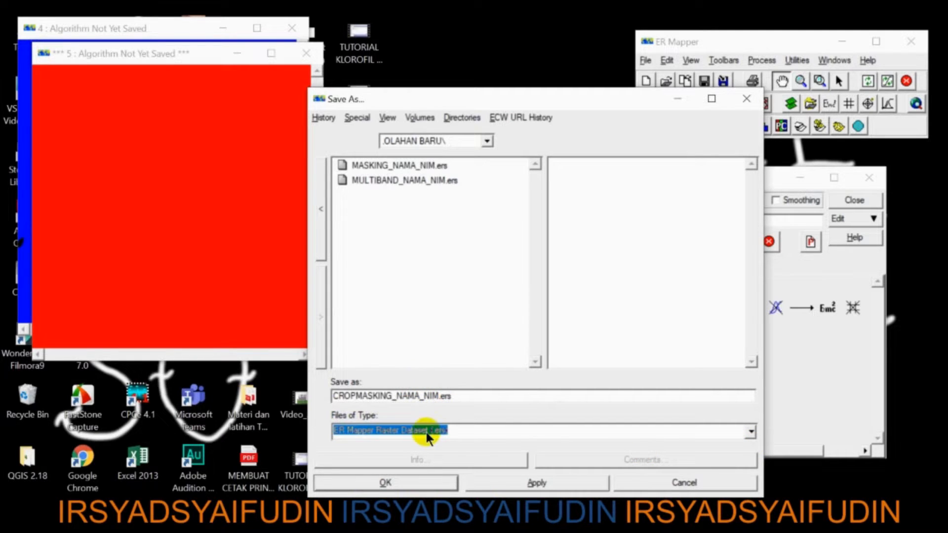
click(429, 481)
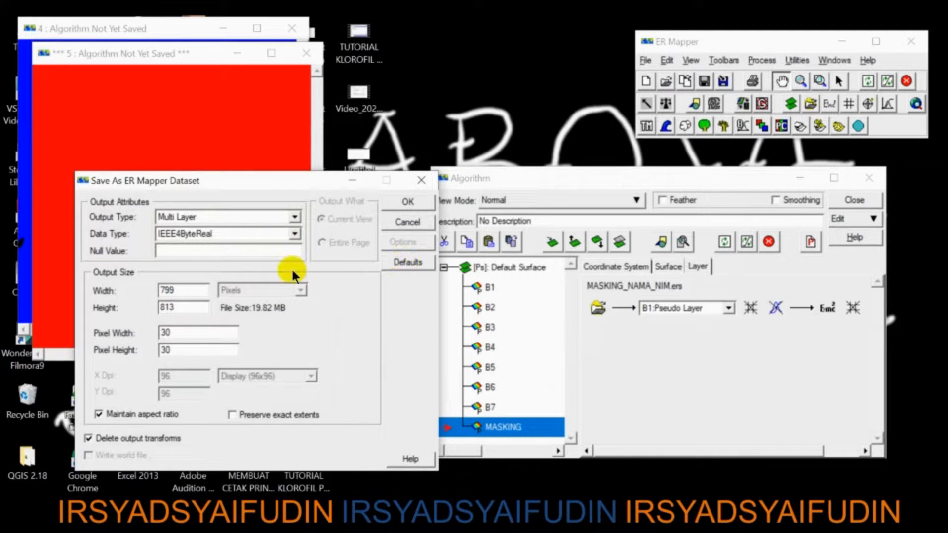
click(419, 202)
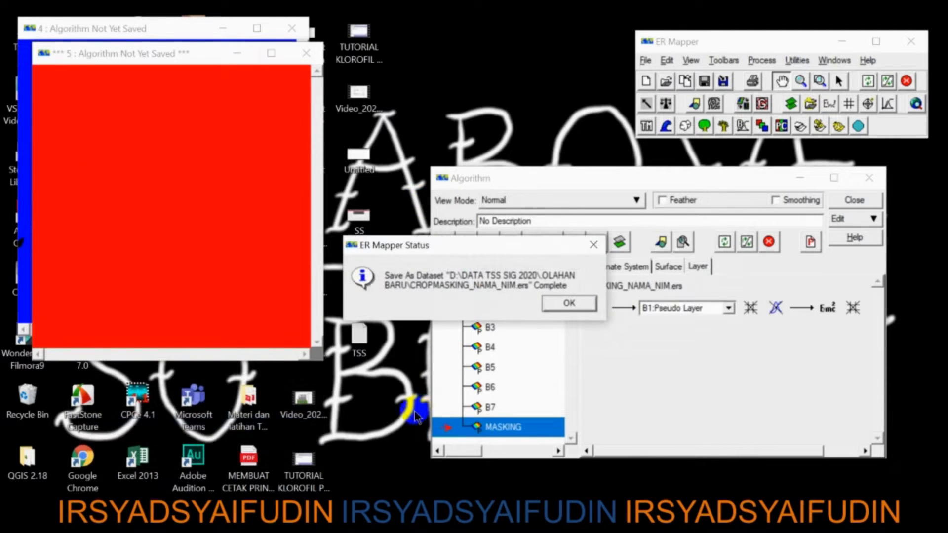
click(577, 304)
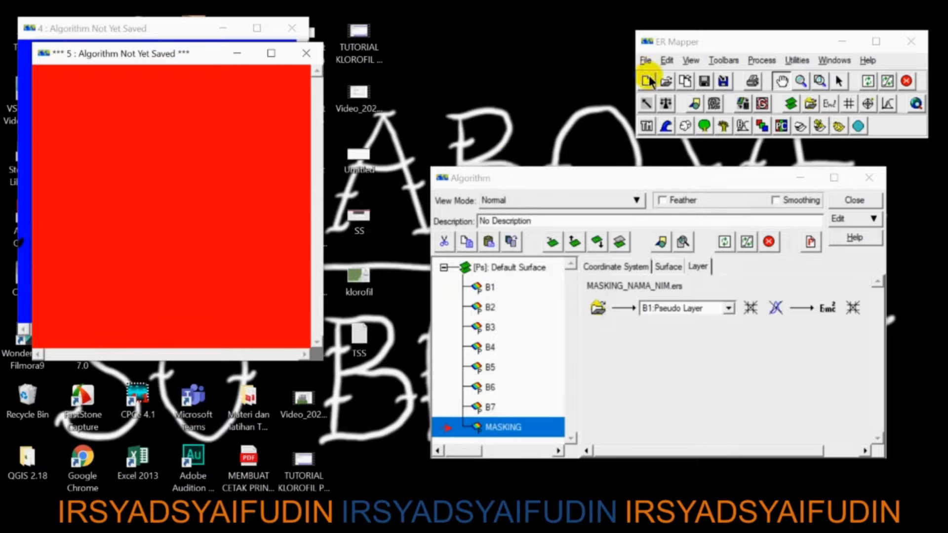
Step: Load CROPMASKING_NAMA_NIM.ers into the pseudo layer of a new algorithm and refresh the image with clipped limits
click(647, 82)
click(597, 307)
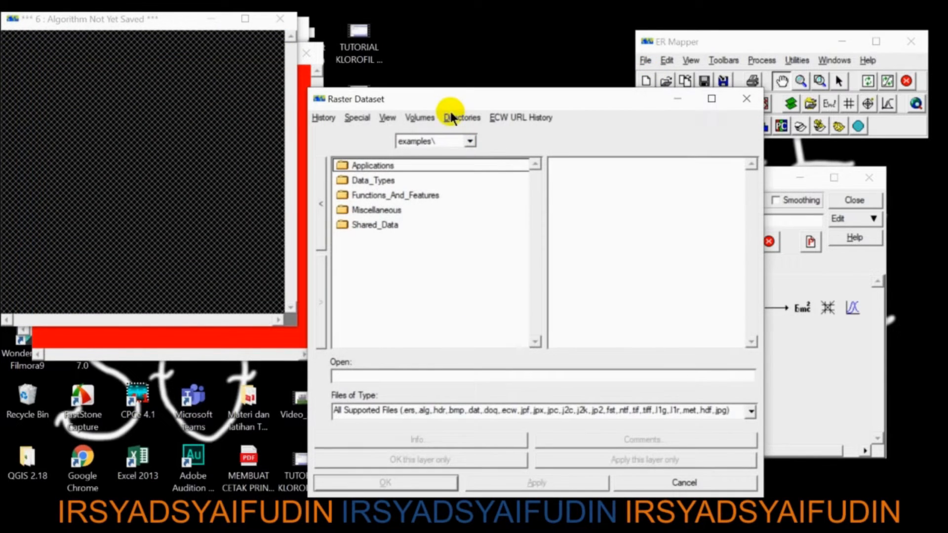
click(428, 118)
click(446, 144)
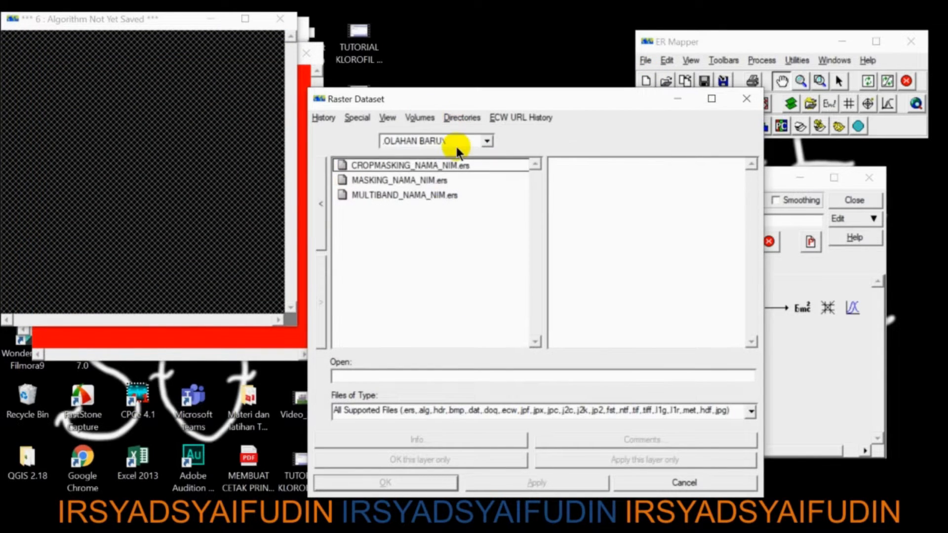
click(409, 167)
click(504, 459)
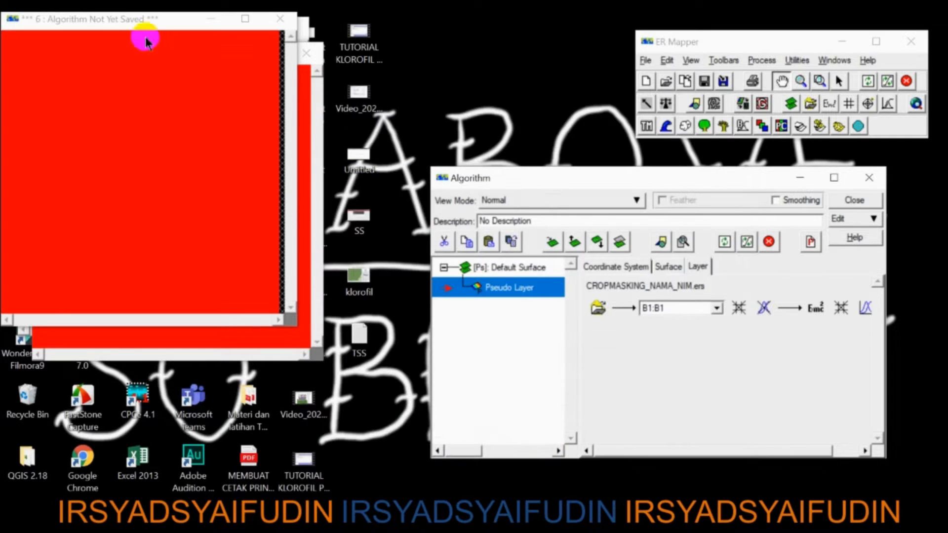
drag(144, 20, 168, 80)
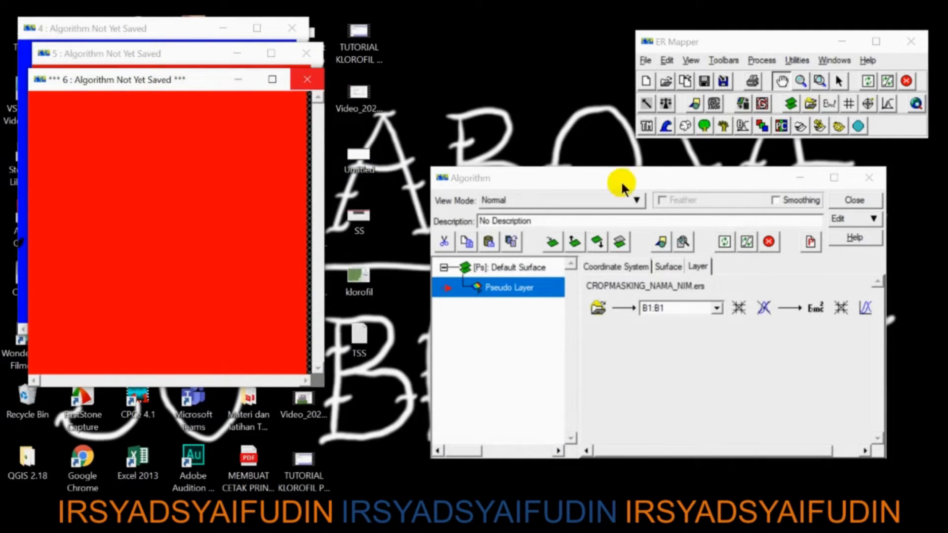
click(745, 242)
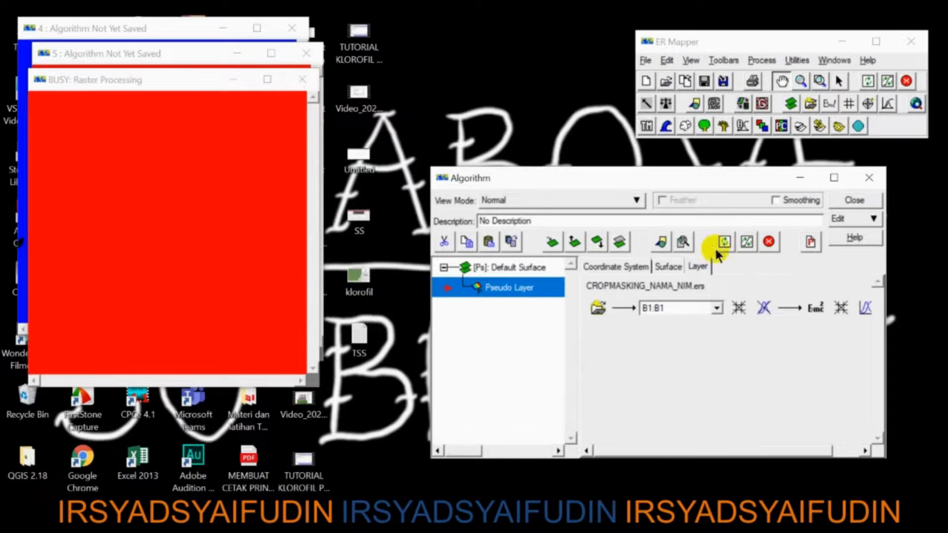
Step: Close the earlier algorithm windows 4 and 5, keeping only the new image window
click(213, 53)
click(305, 53)
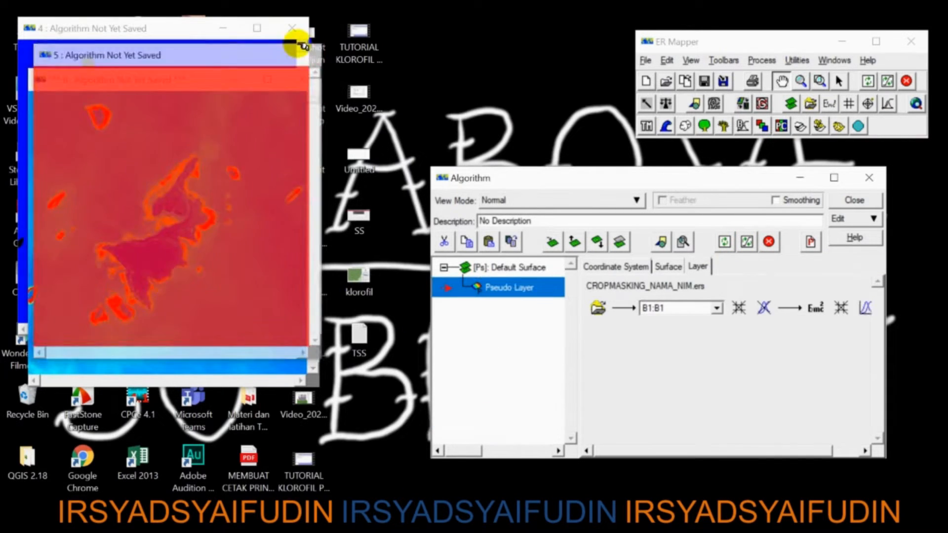
click(293, 28)
drag(190, 79, 173, 29)
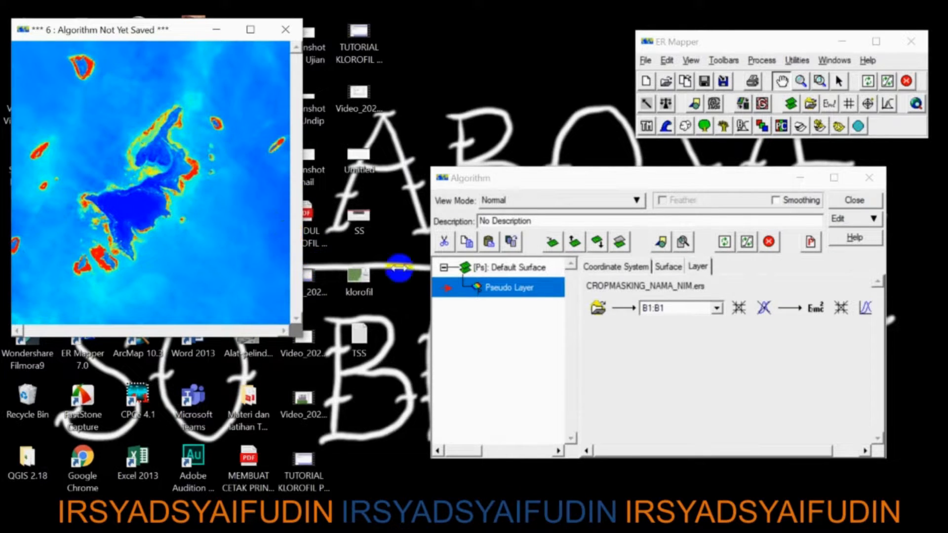
Step: Check the band list of the loaded dataset and duplicate the pseudo layer to make seven layers
click(678, 309)
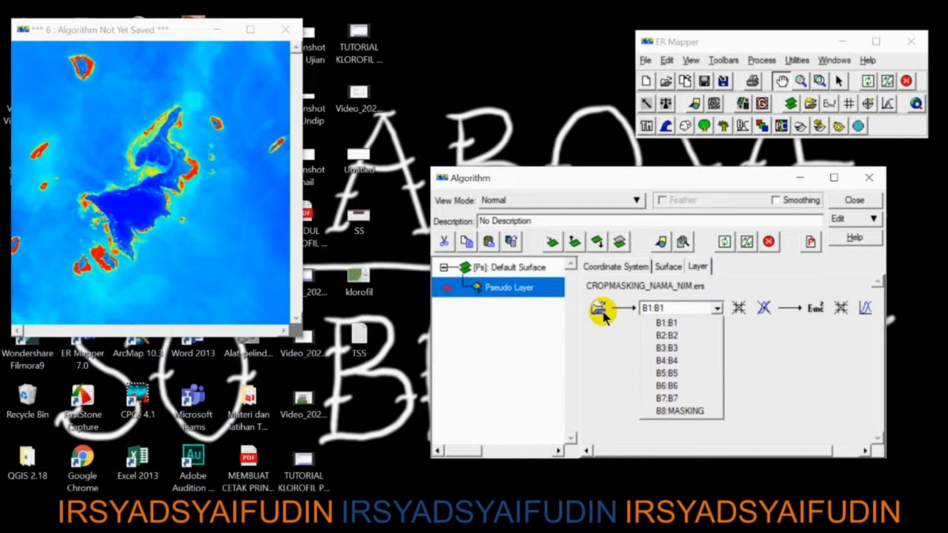
click(717, 308)
click(716, 308)
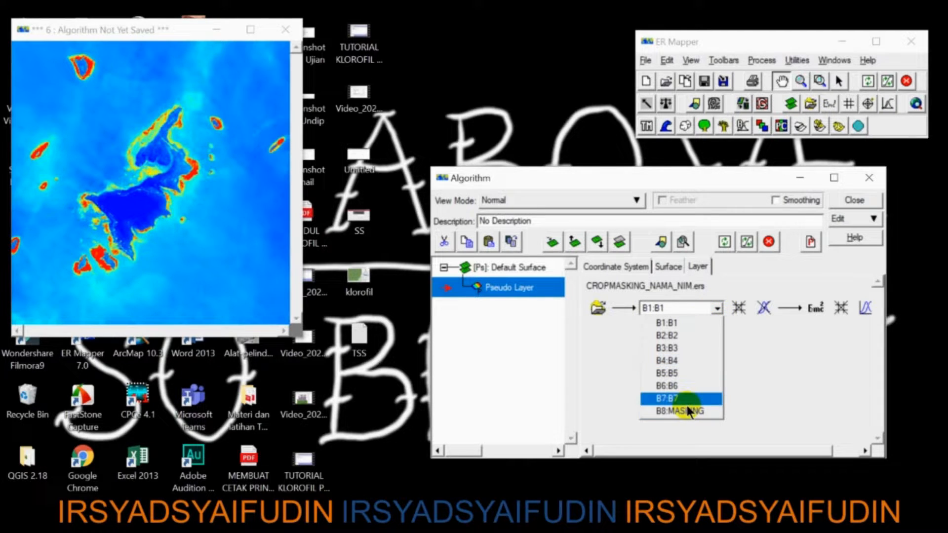
click(613, 360)
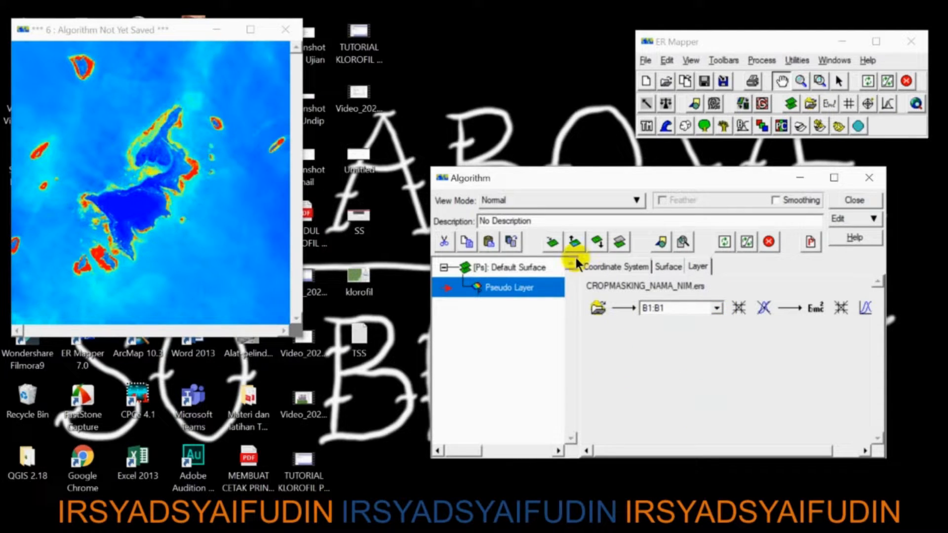
click(511, 241)
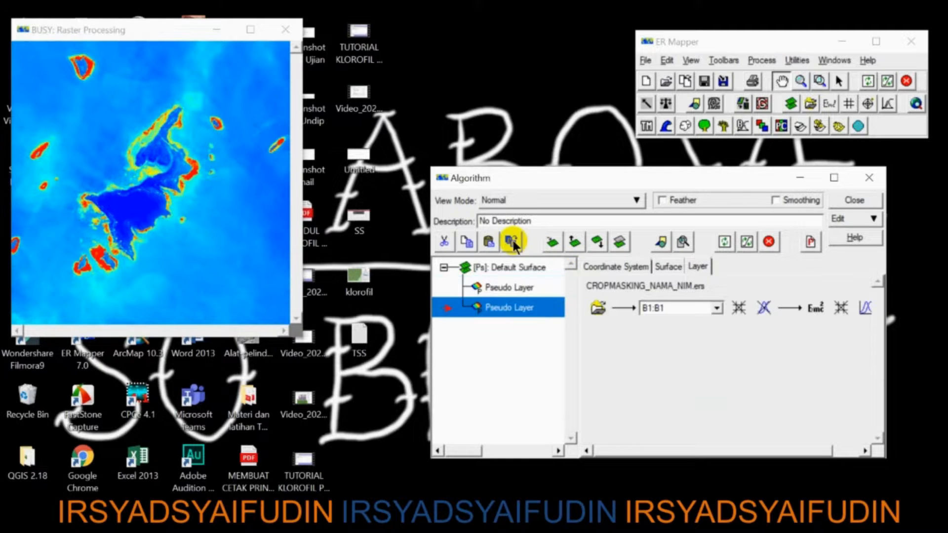
click(511, 241)
click(512, 241)
click(512, 240)
click(512, 241)
click(512, 241)
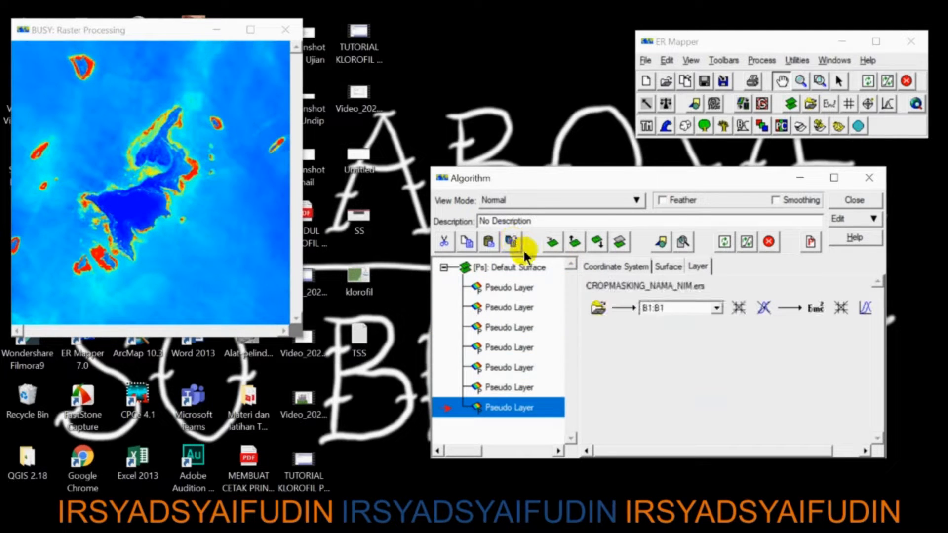
Step: Rename the first three pseudo layers to B1, B2 and B3
click(514, 287)
click(513, 287)
text(B1)
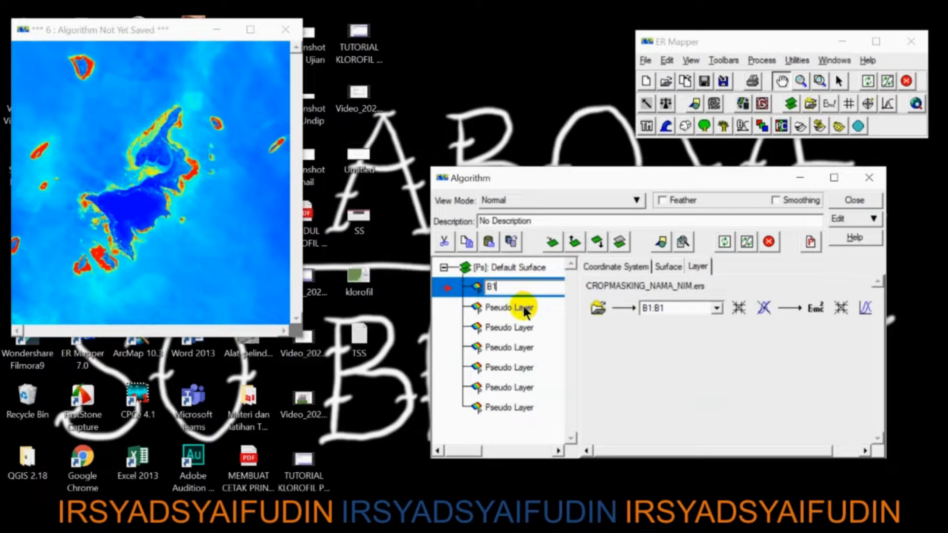
click(524, 308)
click(524, 308)
text(B2)
click(513, 326)
click(514, 326)
text(3)
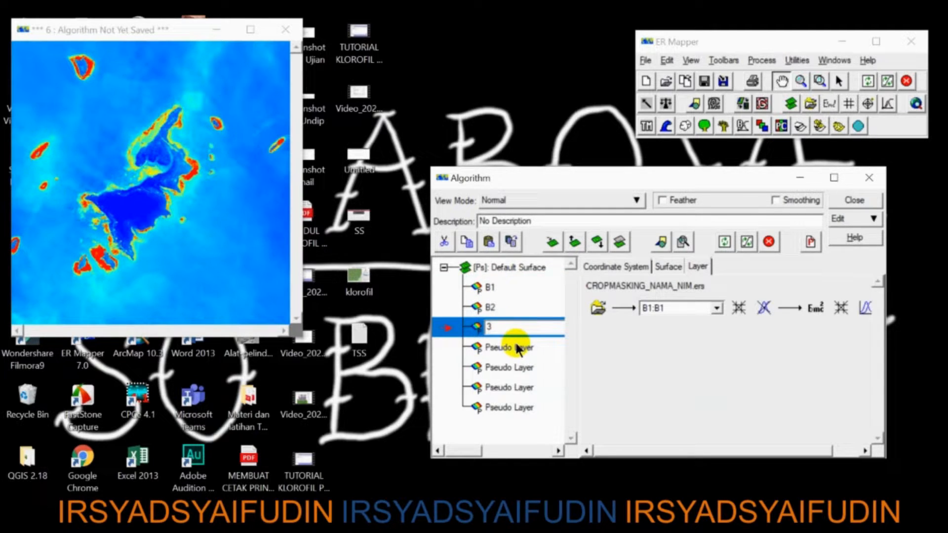
text(3)
Step: Rename the remaining four pseudo layers to B4, B5, B6 and B7
click(517, 347)
click(518, 347)
text(B4)
click(510, 367)
click(510, 367)
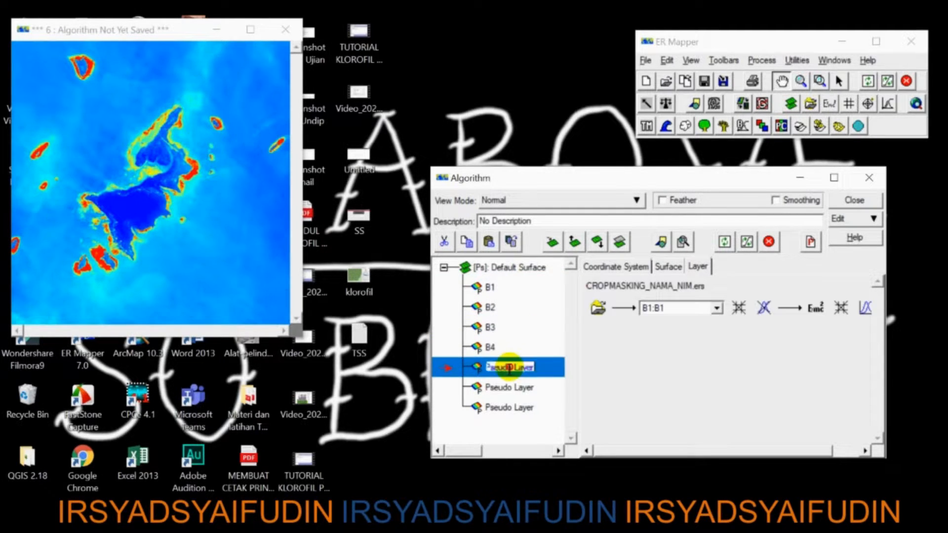
text(B5)
click(510, 382)
click(510, 381)
text(B6)
click(508, 400)
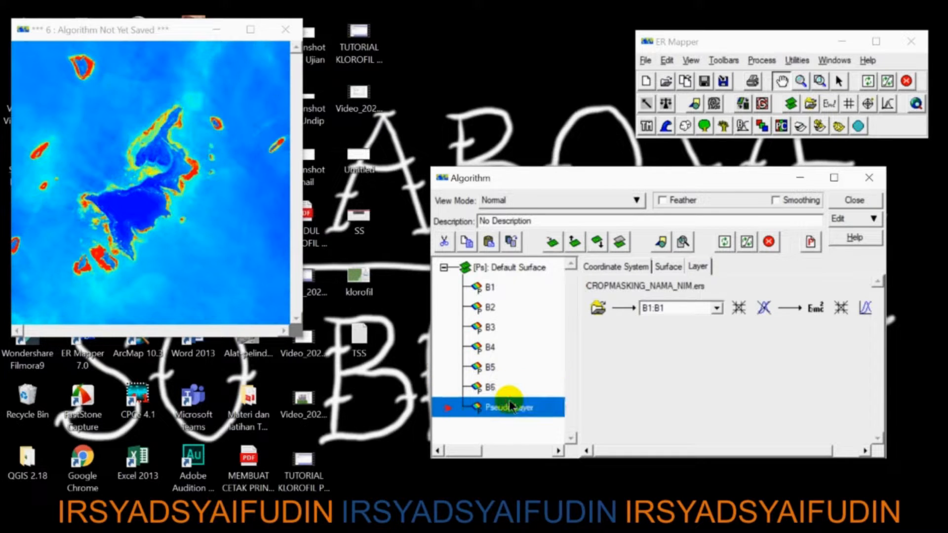
click(508, 400)
text(B7)
click(513, 369)
Step: Open the formula of layer B1, replace it with (I1*I2)/100000 and apply the change
click(512, 292)
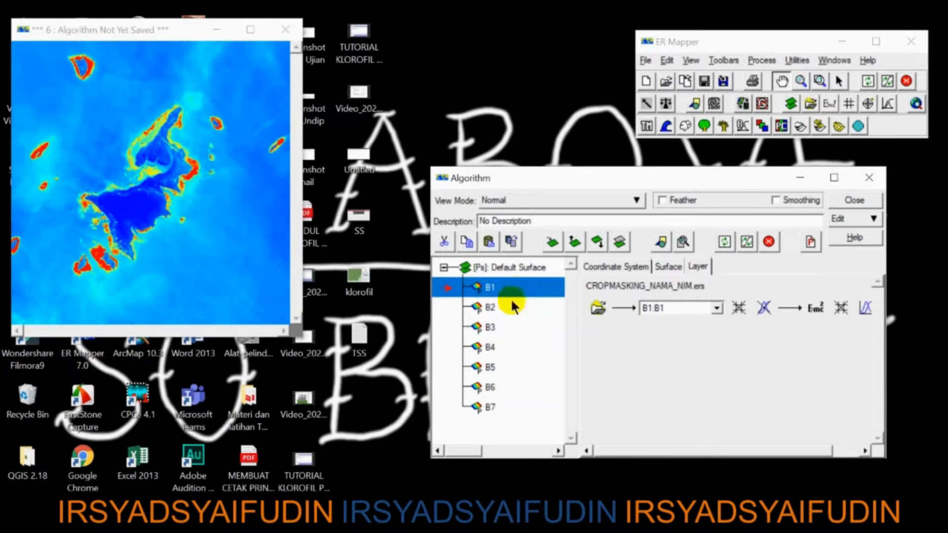
click(510, 301)
click(508, 292)
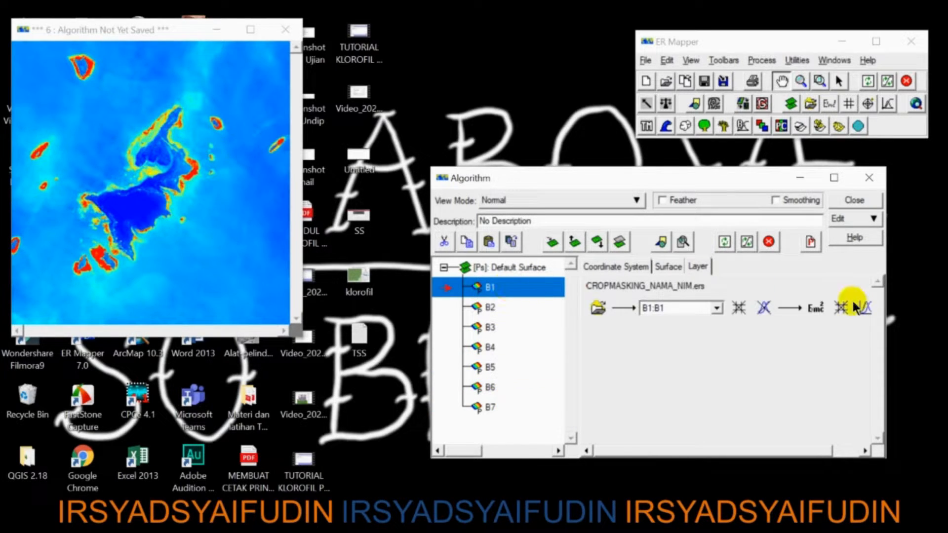
click(817, 309)
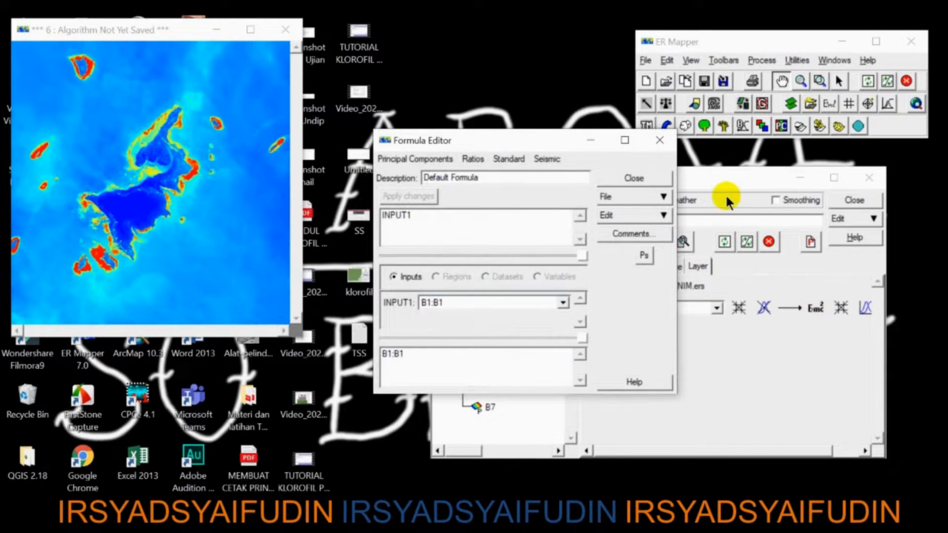
drag(536, 138, 356, 185)
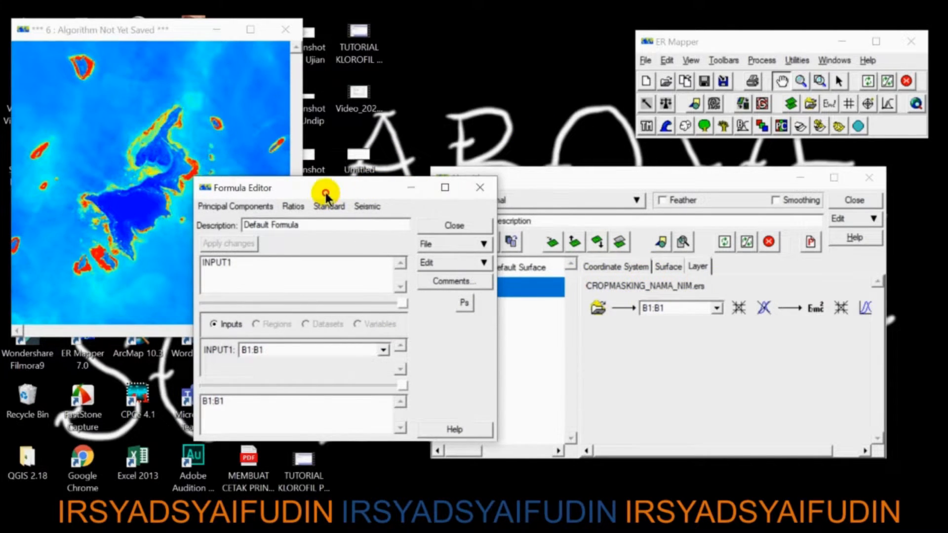
drag(325, 192, 565, 64)
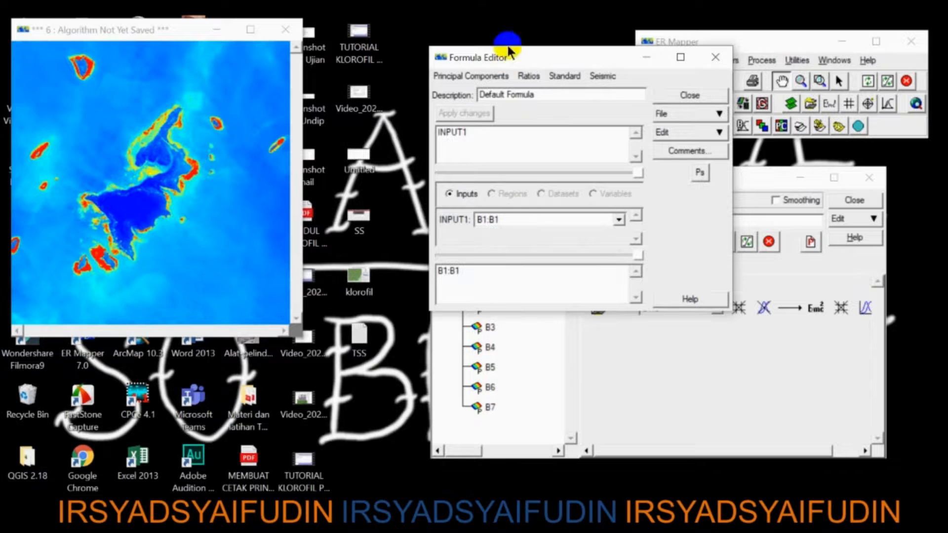
drag(508, 53, 356, 65)
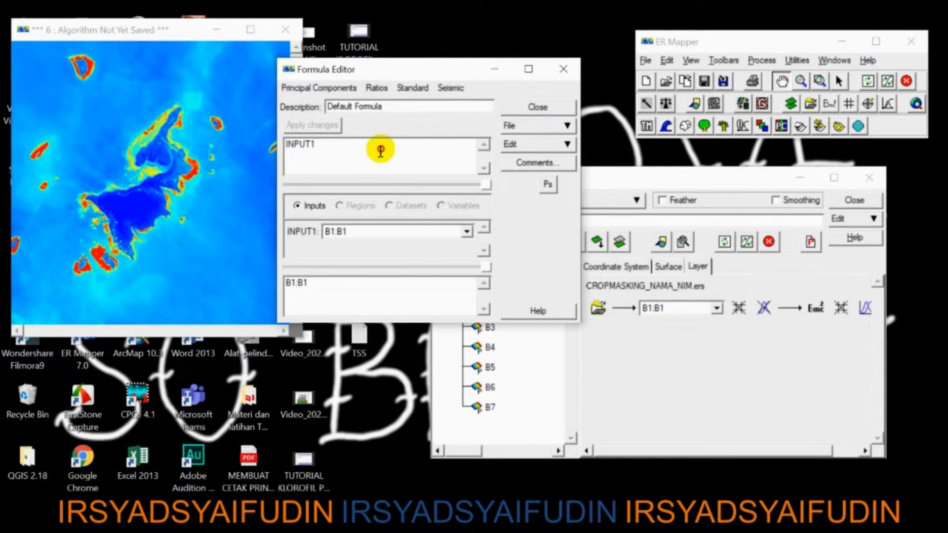
drag(377, 148, 240, 134)
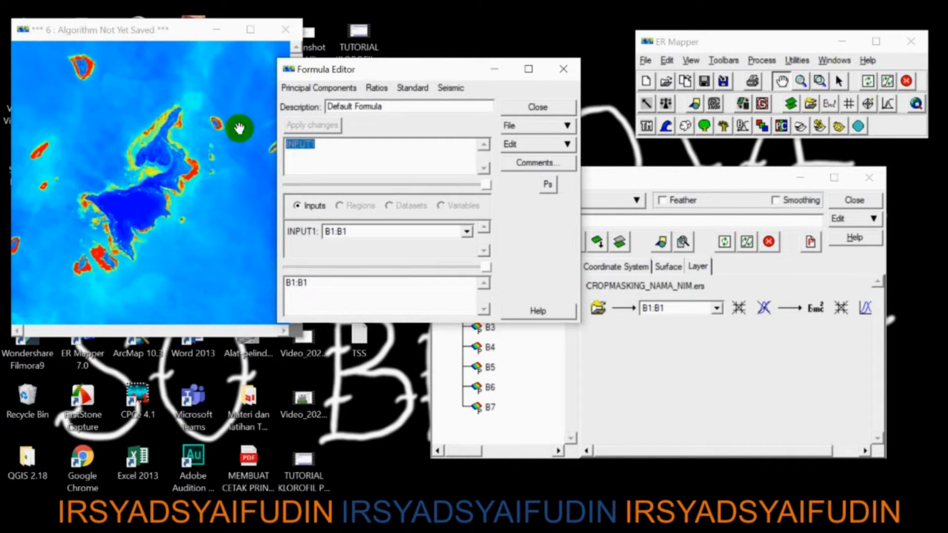
text(i)
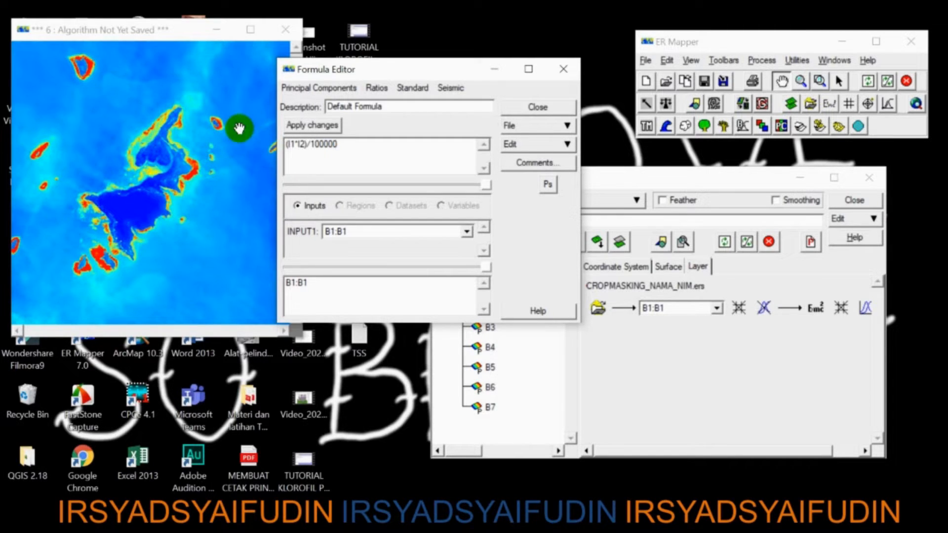
click(320, 125)
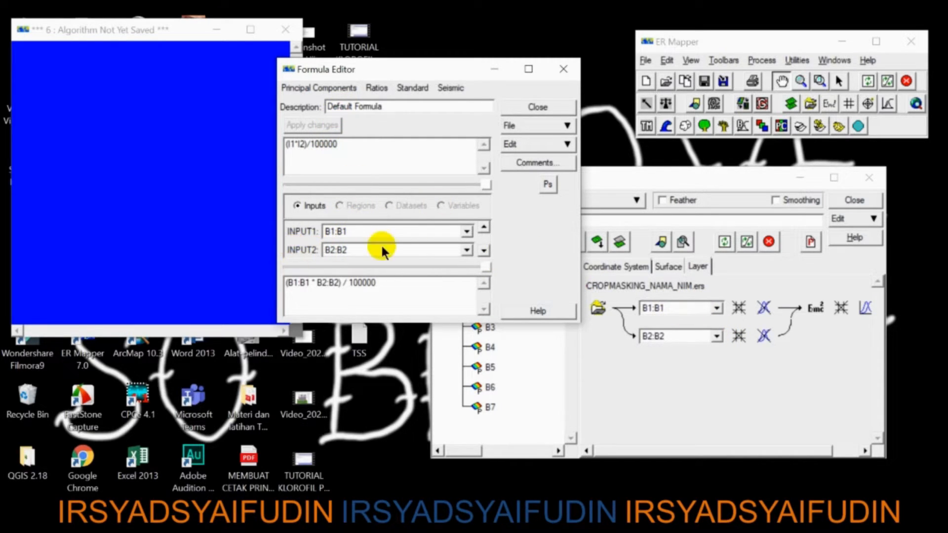
Step: Set INPUT2 of layer B1 to B8:MASKING, select its formula for reuse, and go to the next pseudocolor layer
click(445, 250)
click(370, 351)
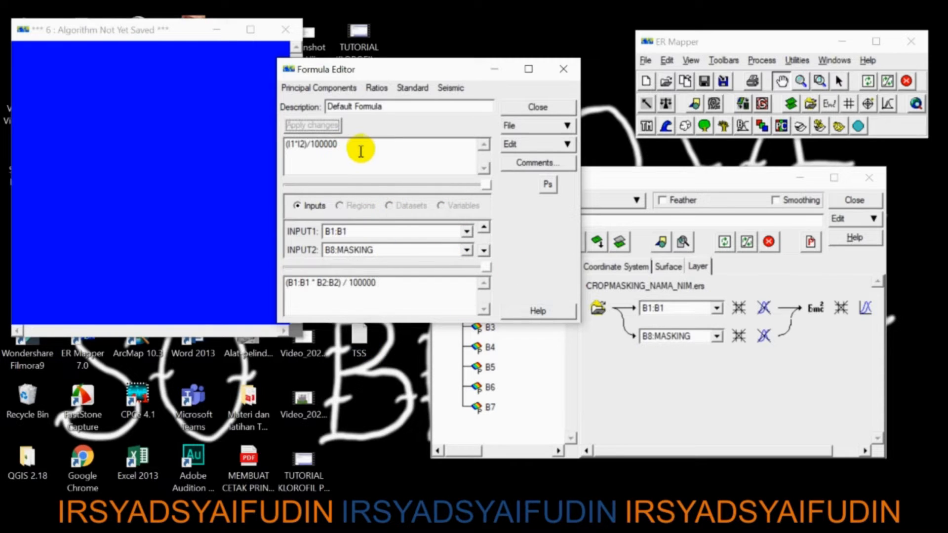
drag(345, 144, 265, 140)
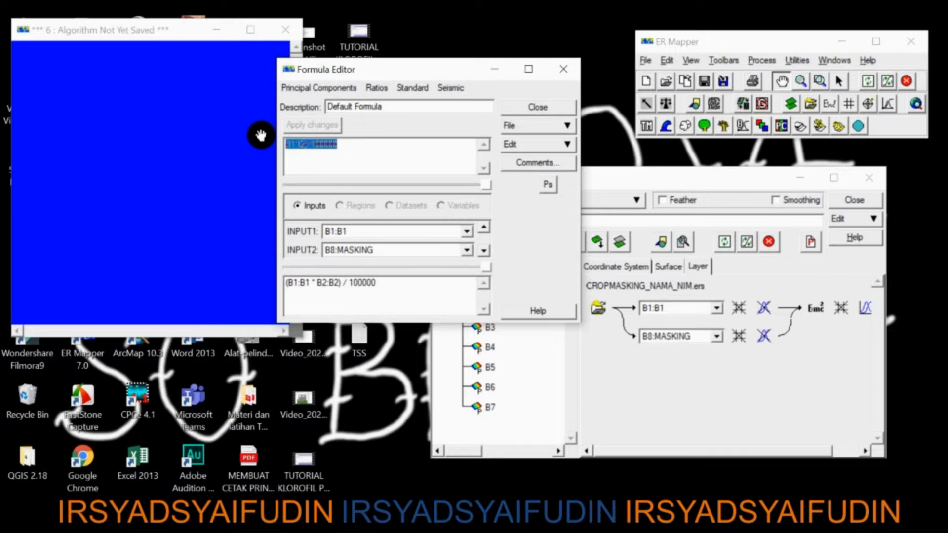
text((I1*I2)/100000)
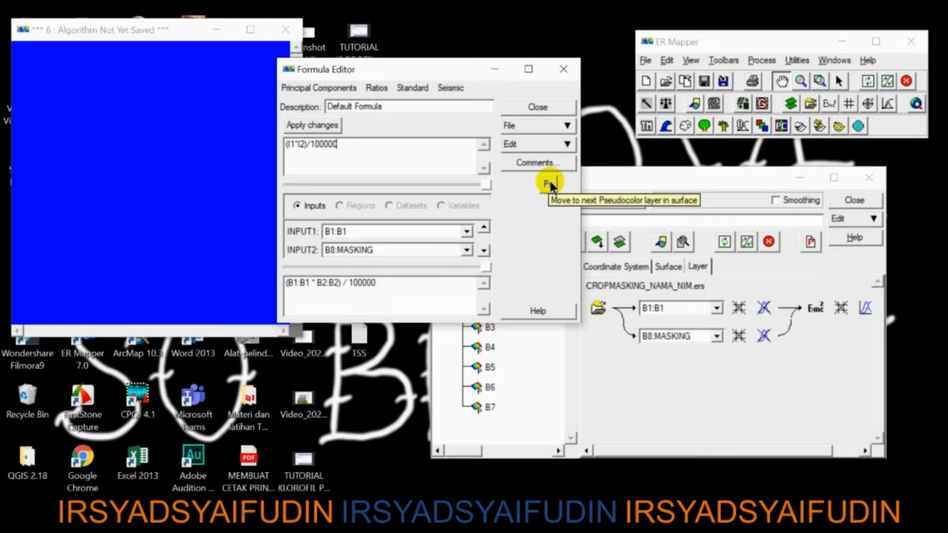
click(549, 183)
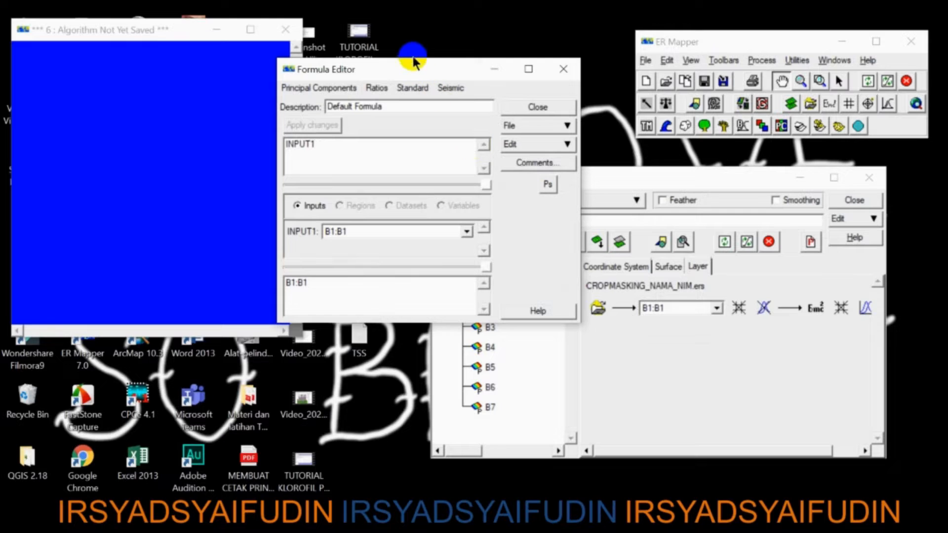
Step: Apply the formula (I1*I2)/100000 to layer B2, with B2:B2 as INPUT1 and B8:MASKING as INPUT2
drag(300, 141, 226, 131)
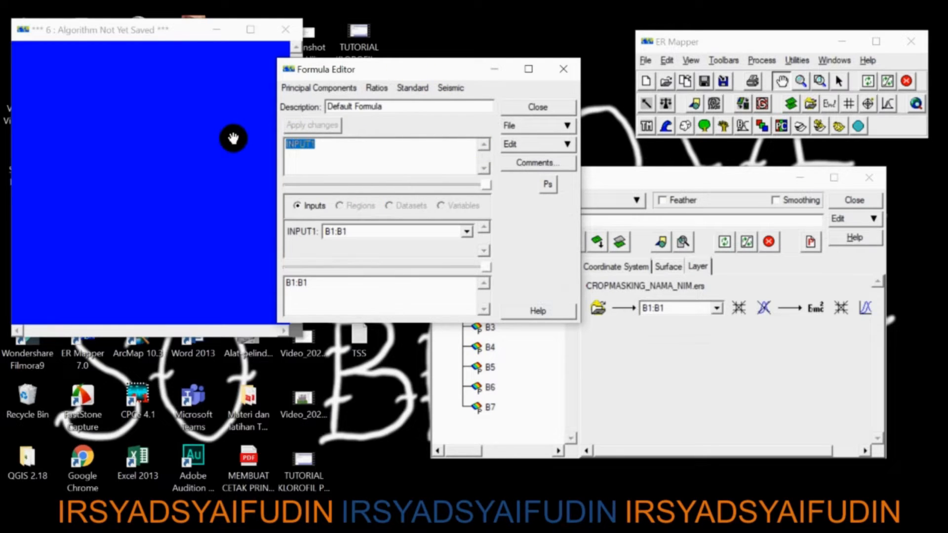
text(V)
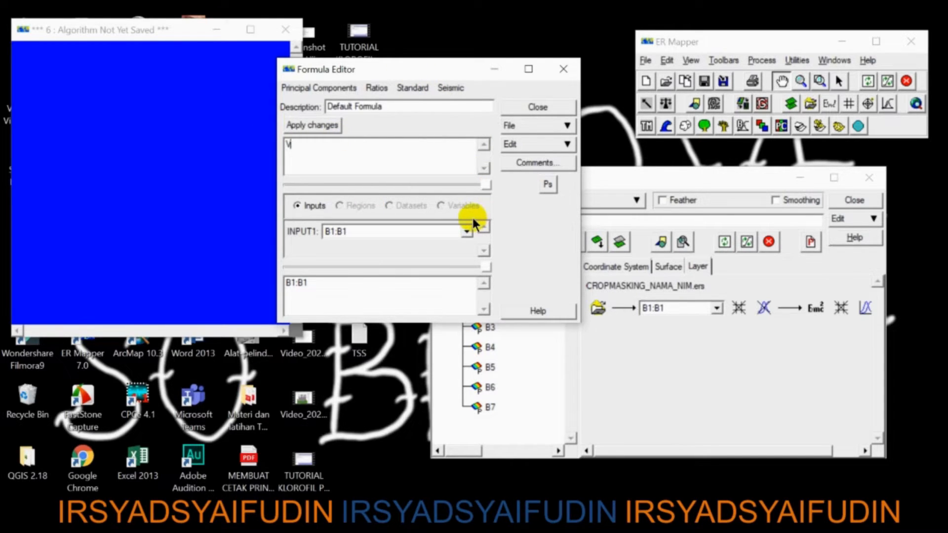
text((I1*I2)/100000)
click(311, 126)
click(374, 230)
click(361, 257)
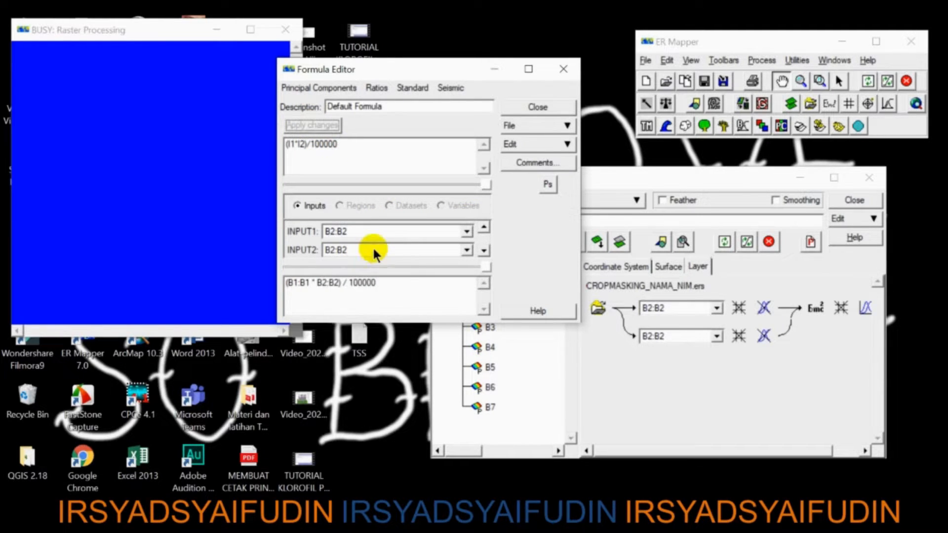
click(372, 249)
click(362, 351)
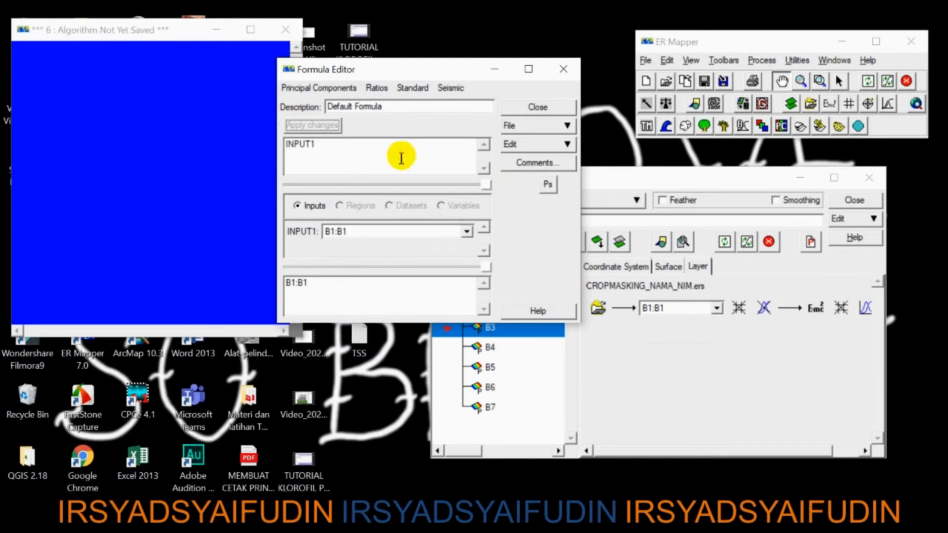
Step: Replace the default formula of layer B3 with (I1*I2)/100000
double_click(400, 158)
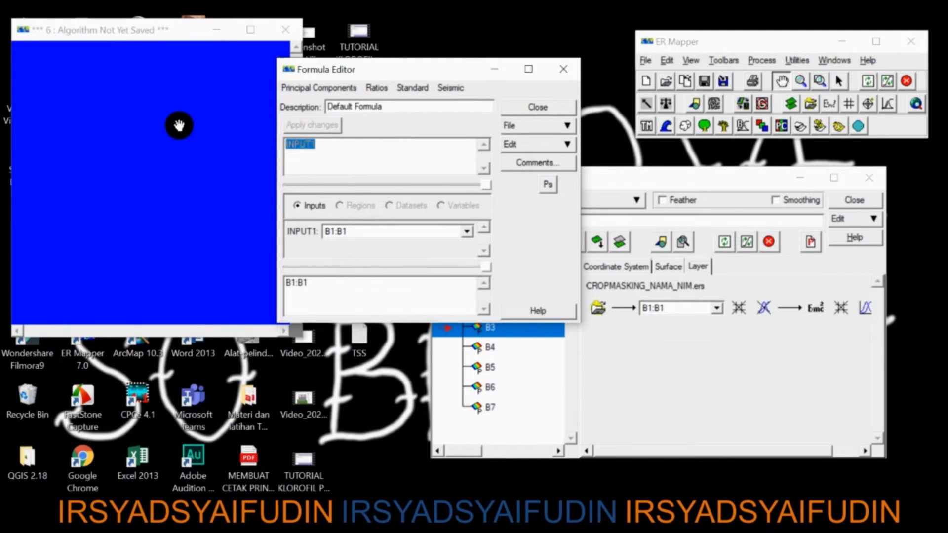
text((I1*I2)/100000)
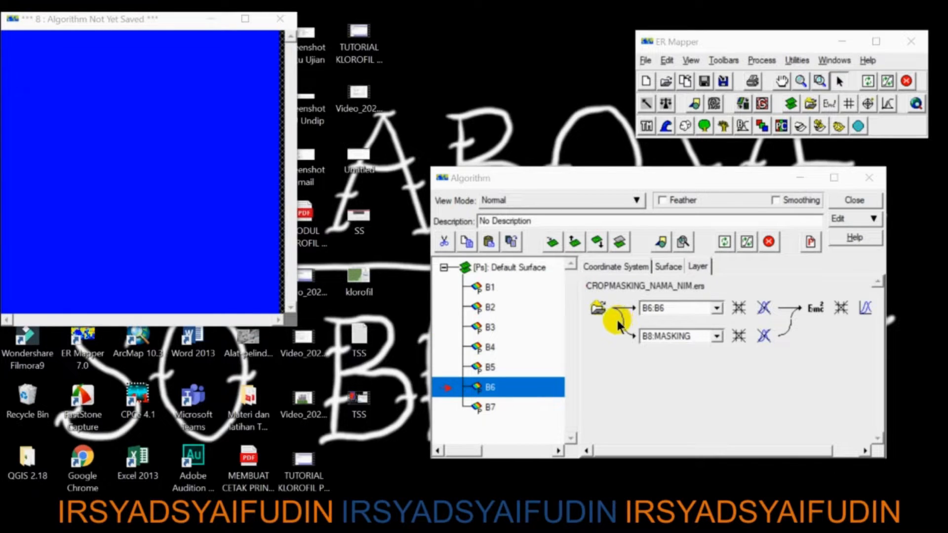
Step: Go through layers B1 to B7 and check the band and mask inputs assigned to each
click(491, 287)
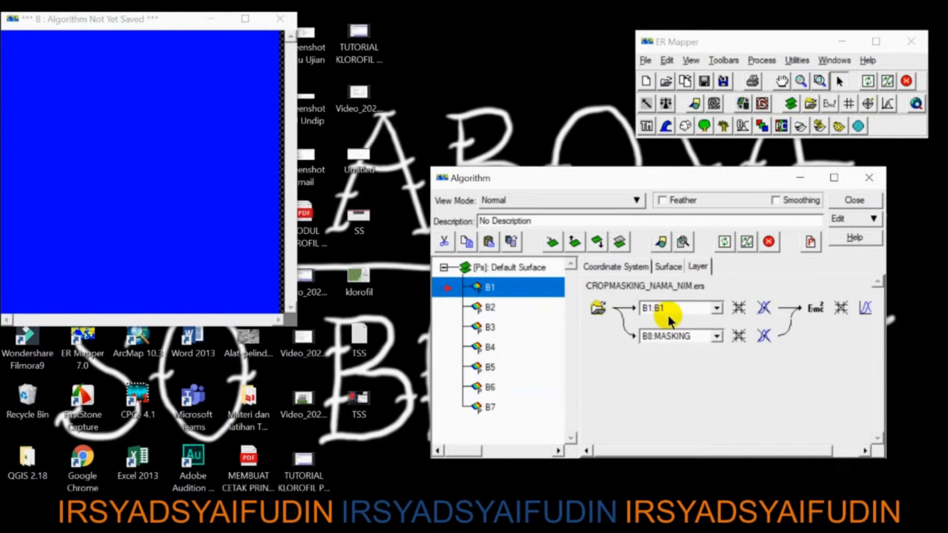
click(489, 307)
click(489, 327)
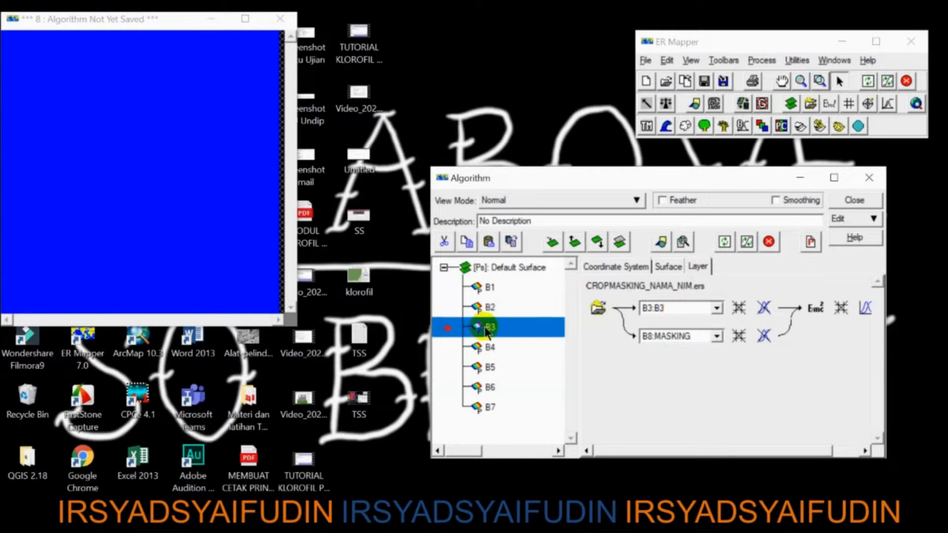
click(489, 347)
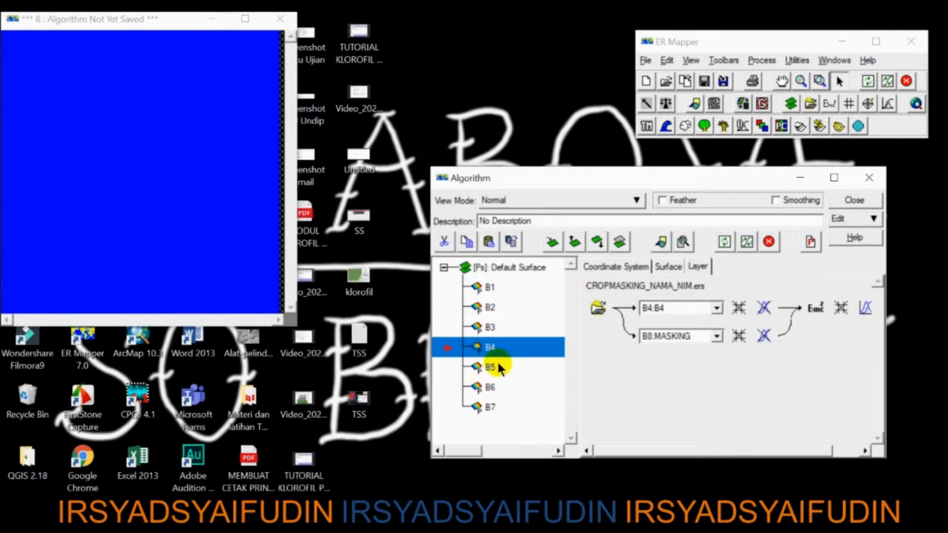
click(493, 408)
click(488, 387)
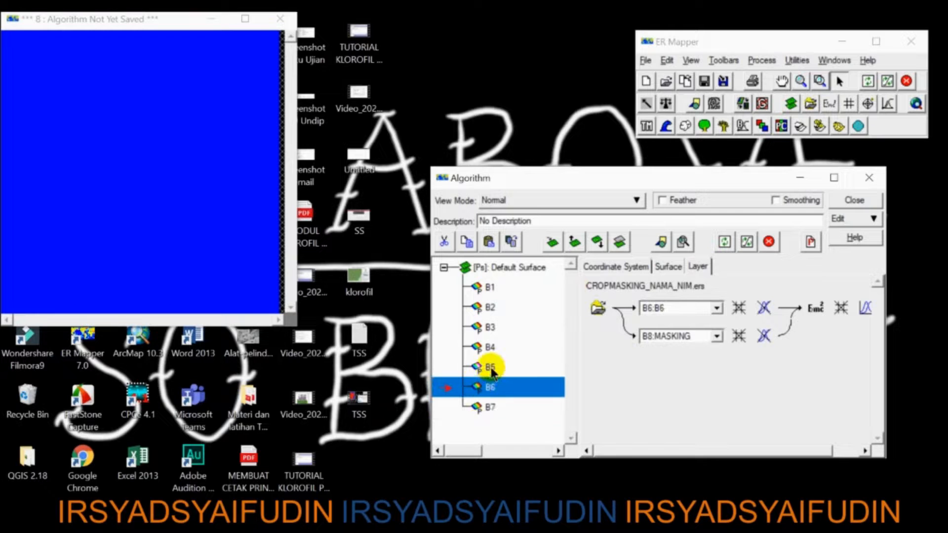
click(489, 366)
click(489, 347)
click(489, 307)
click(489, 288)
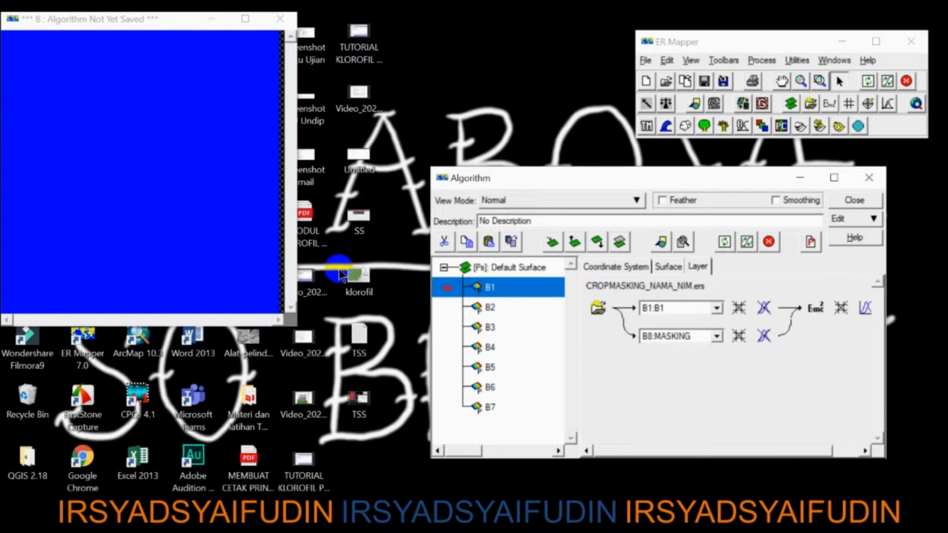
Step: Enlarge the image window and zoom it to all datasets
drag(298, 321, 329, 370)
right_click(226, 266)
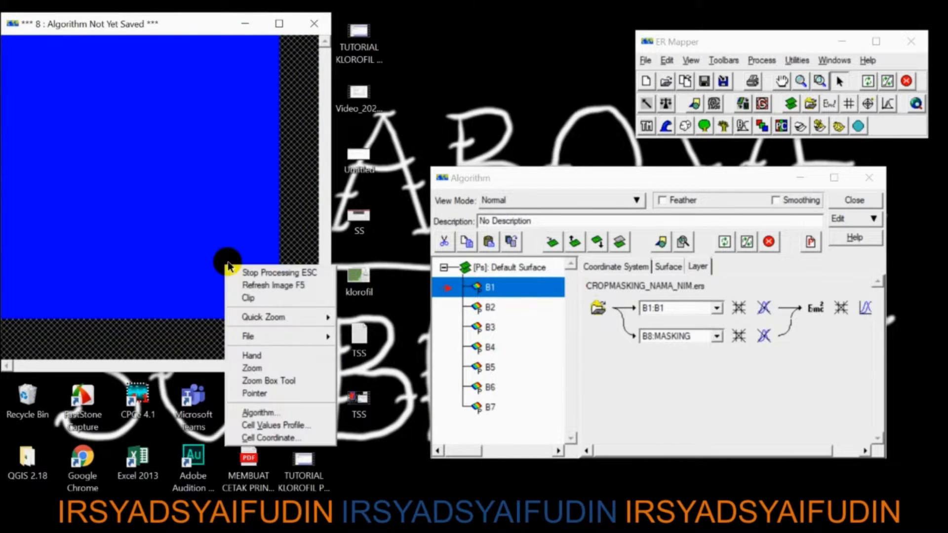
mouse_move(266, 317)
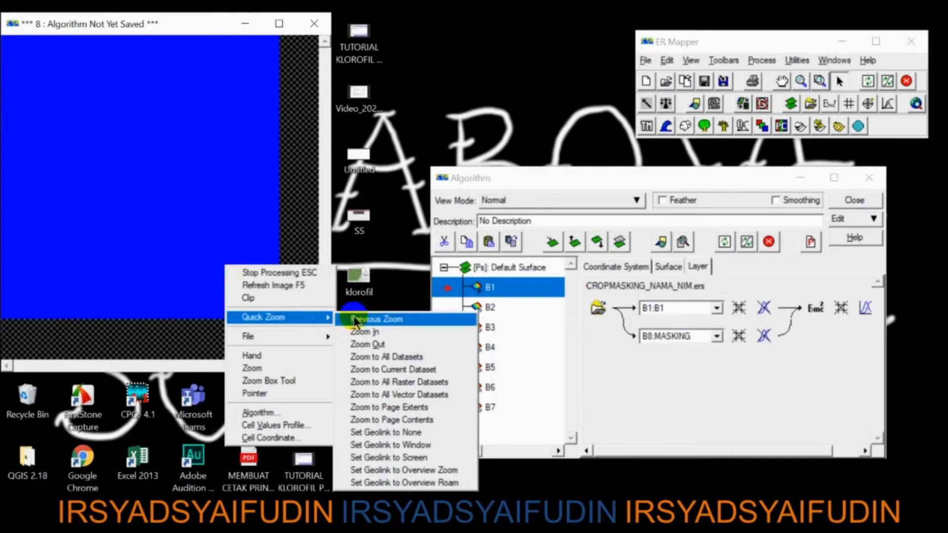
click(426, 359)
Step: Save the masked algorithm as CROPMASKING2_NAMA_NIM.ers in the OLAHAN BARU folder, using the ER Mapper Raster Dataset (.ers) type
right_click(206, 194)
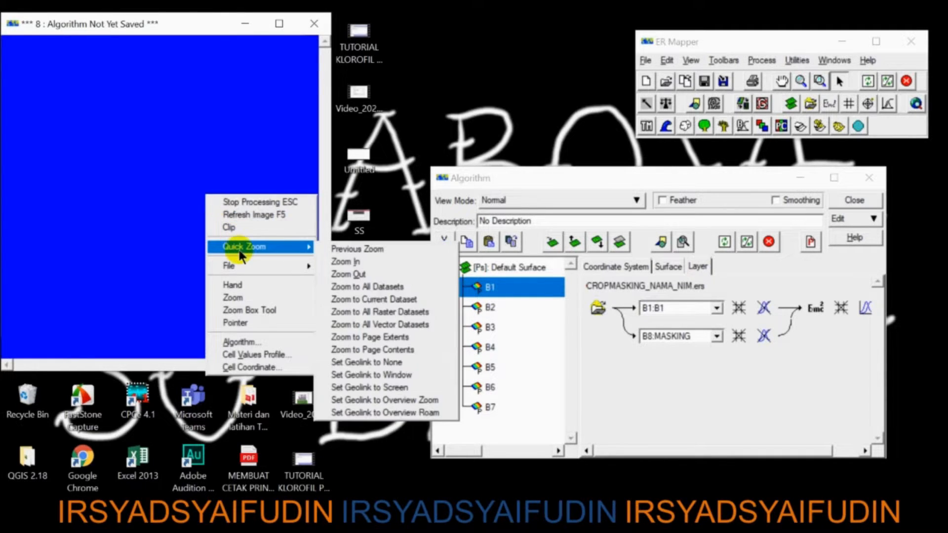
mouse_move(241, 271)
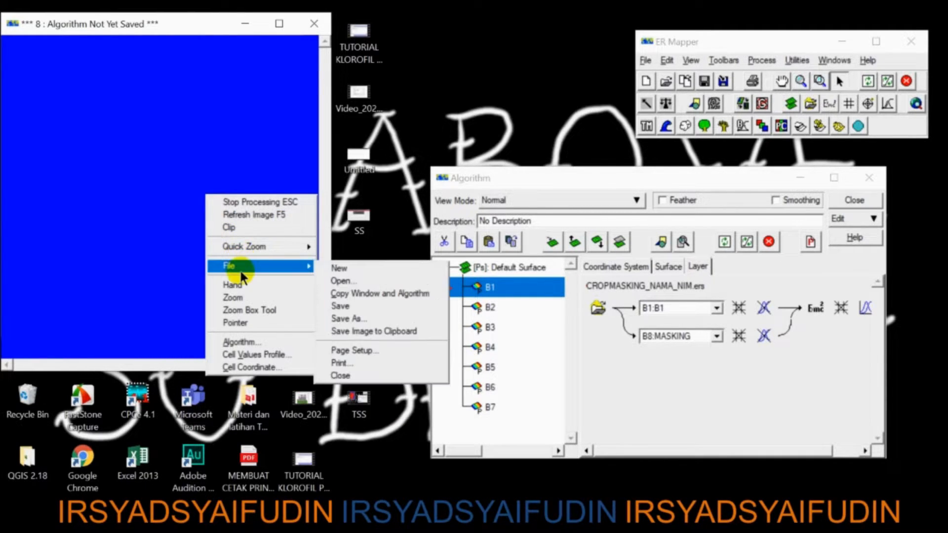
click(376, 320)
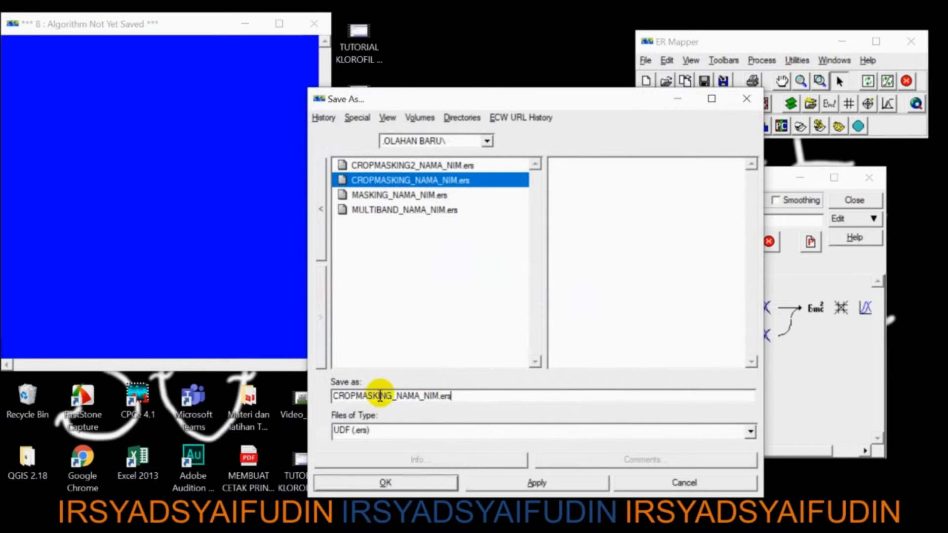
click(391, 166)
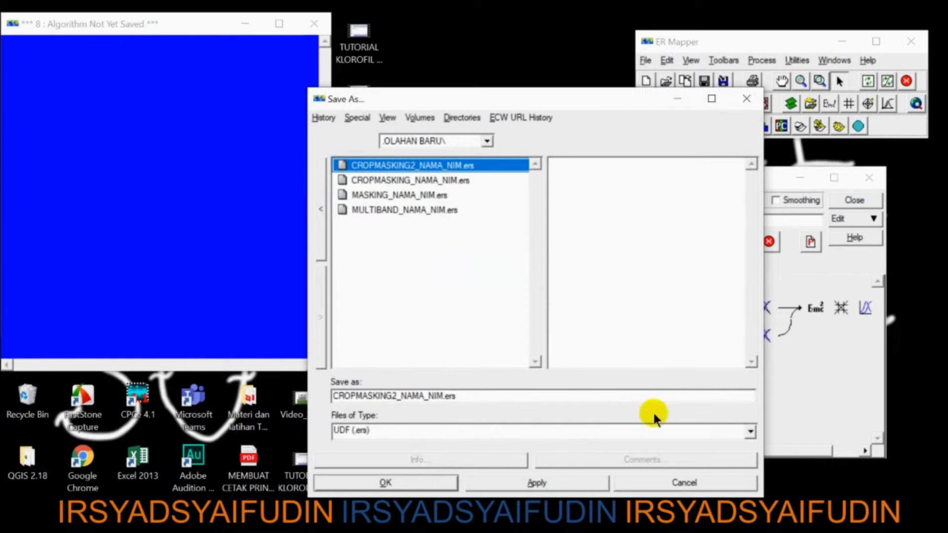
click(750, 433)
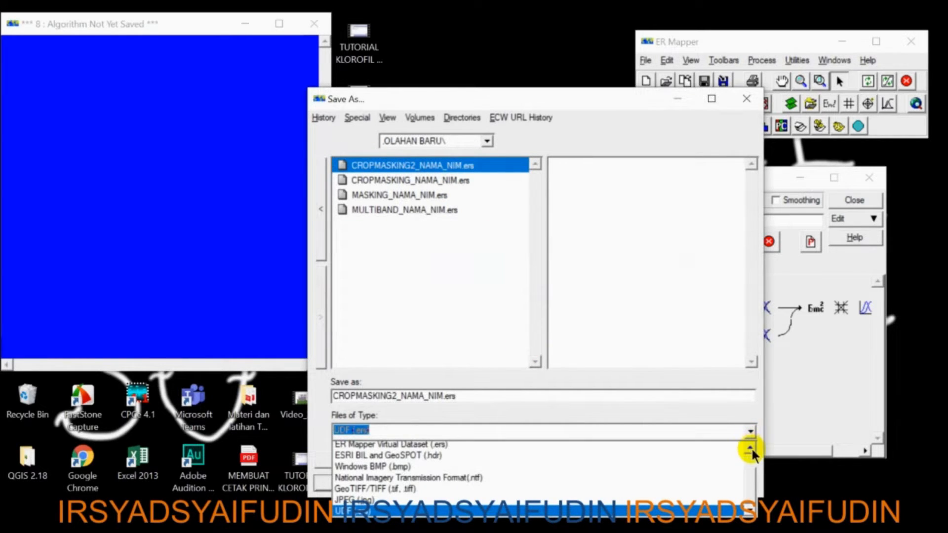
click(750, 448)
click(750, 448)
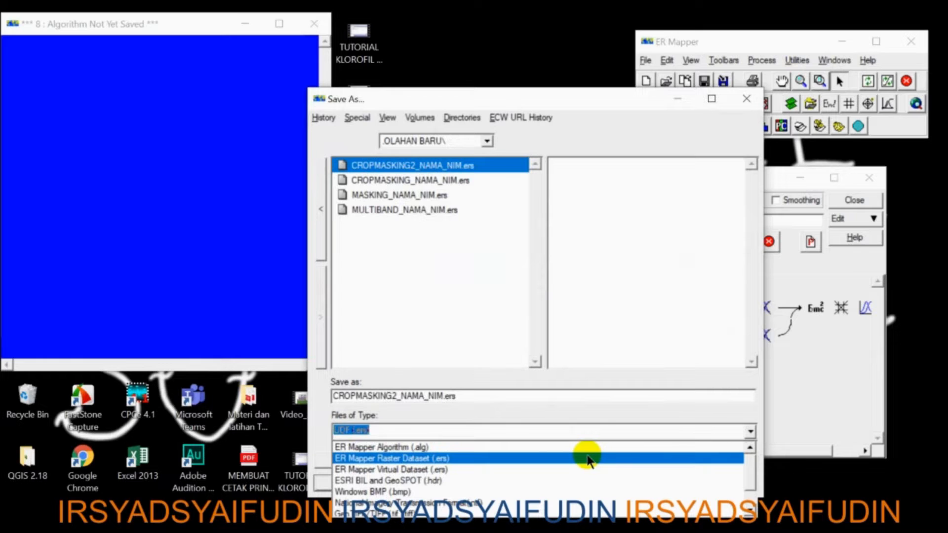
click(587, 459)
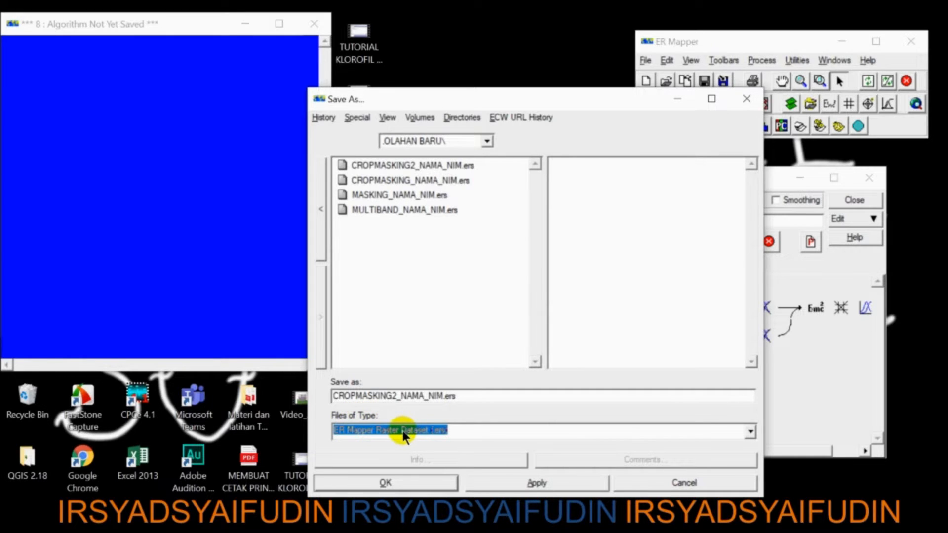
click(408, 481)
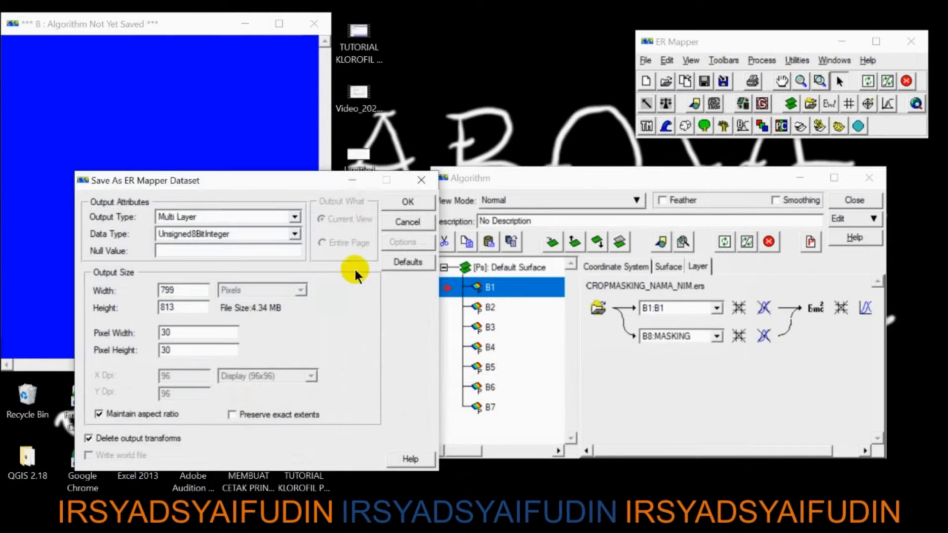
Step: Apply the default output settings and write the multi-layer dataset as IEEE4ByteReal
click(411, 261)
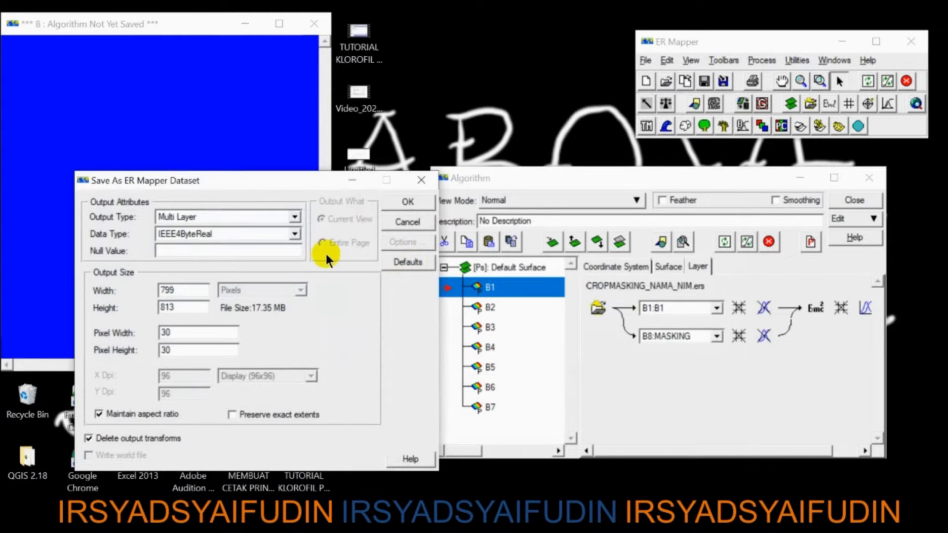
click(407, 204)
click(511, 304)
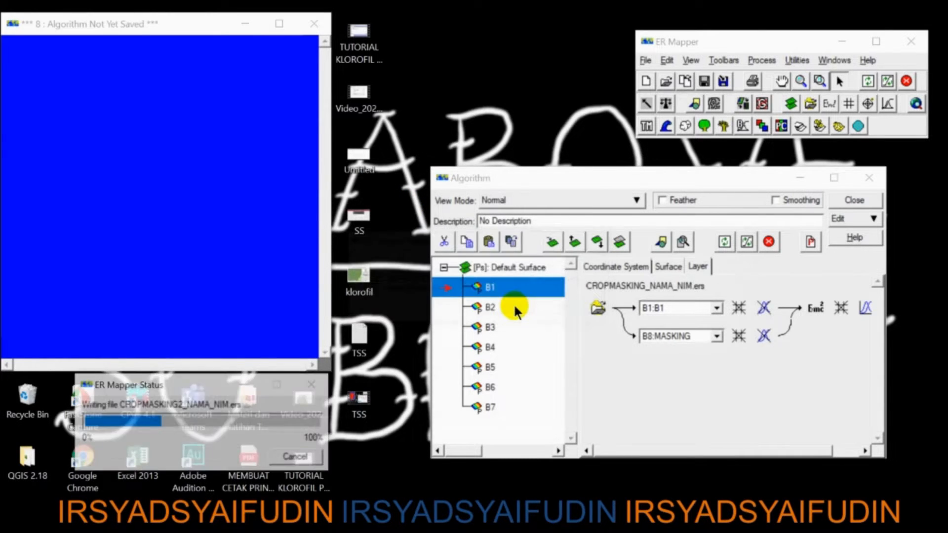
click(555, 299)
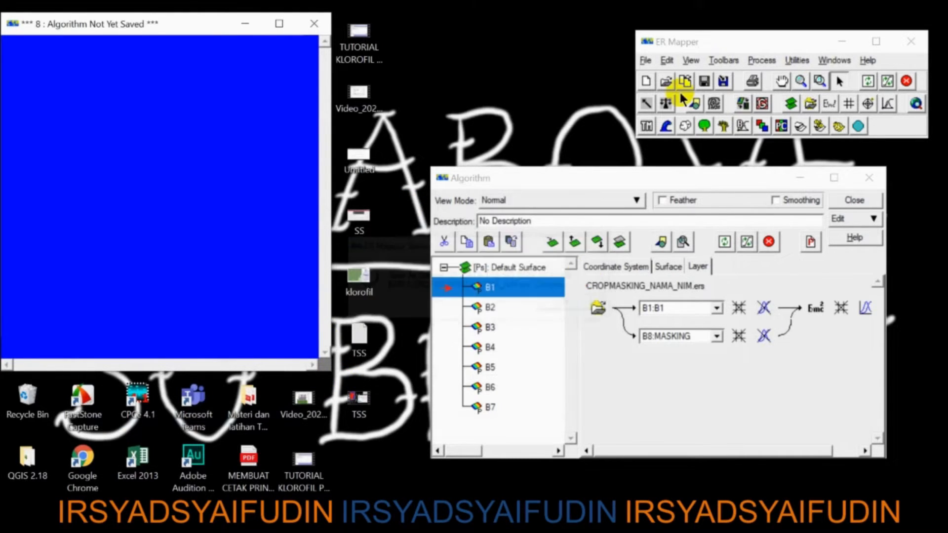
click(645, 79)
click(598, 310)
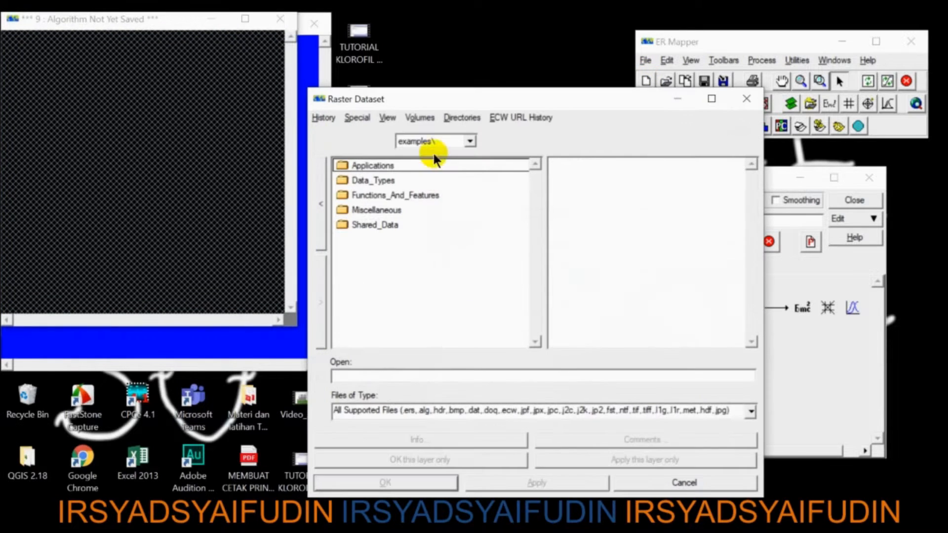
click(426, 120)
click(435, 141)
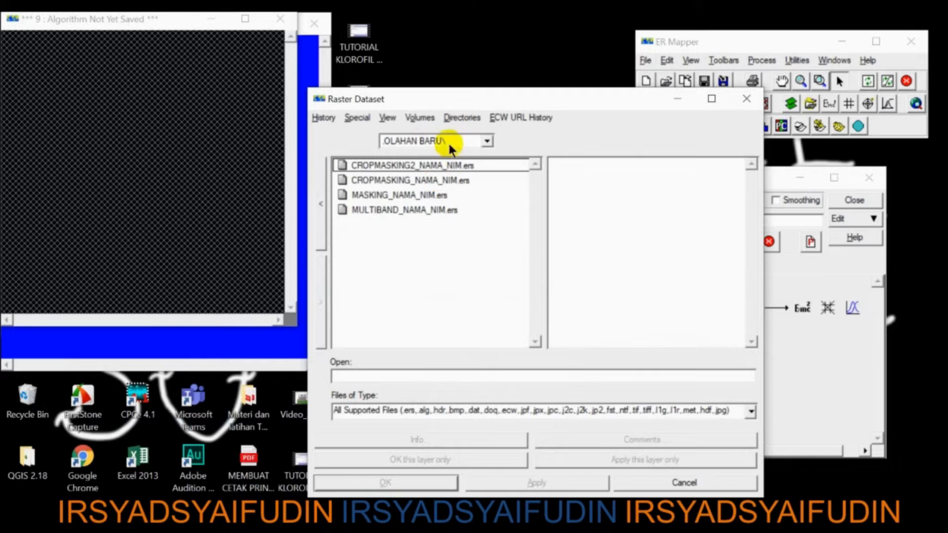
click(444, 166)
drag(495, 92, 565, 101)
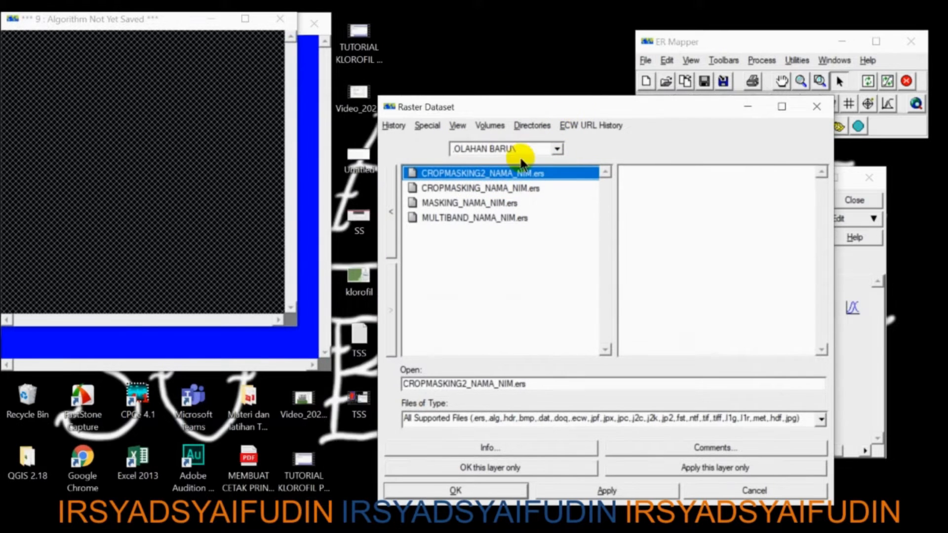
click(817, 106)
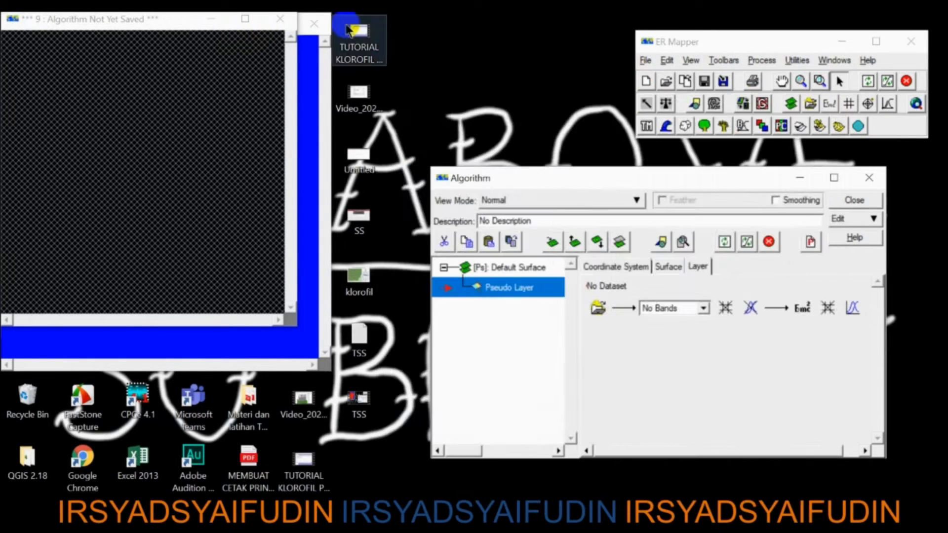
click(280, 19)
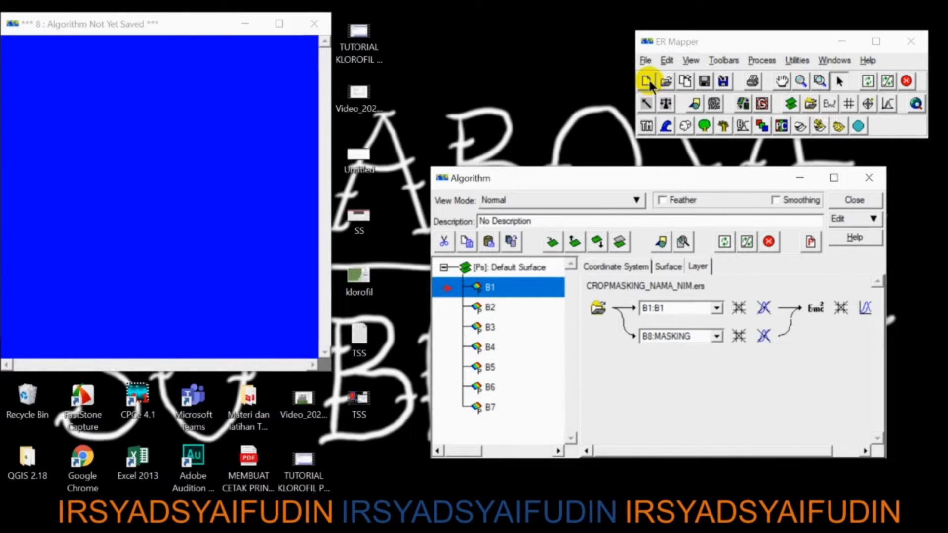
Step: Load CROPMASKING2_NAMA_NIM.ers from OLAHAN BARU into a new image window and close the old masking window
click(646, 79)
click(597, 309)
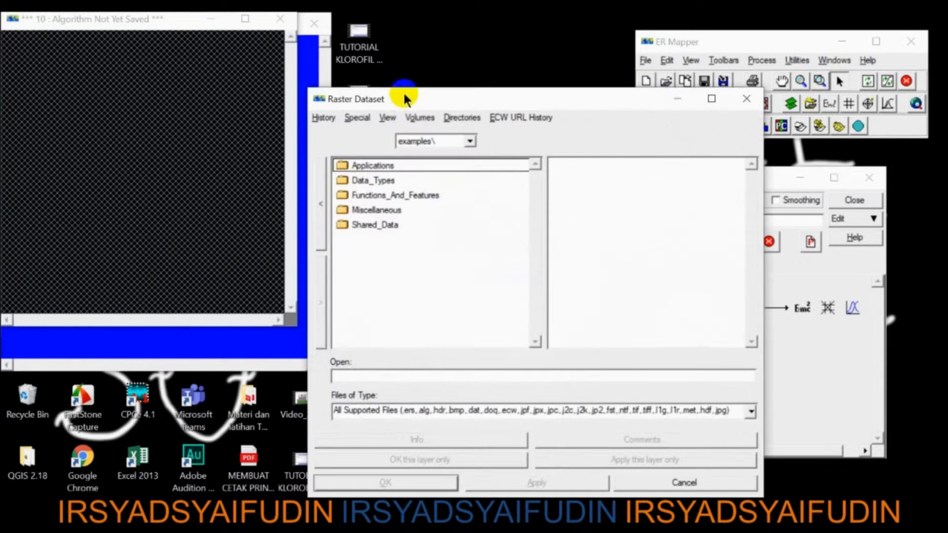
click(420, 118)
click(441, 142)
click(428, 165)
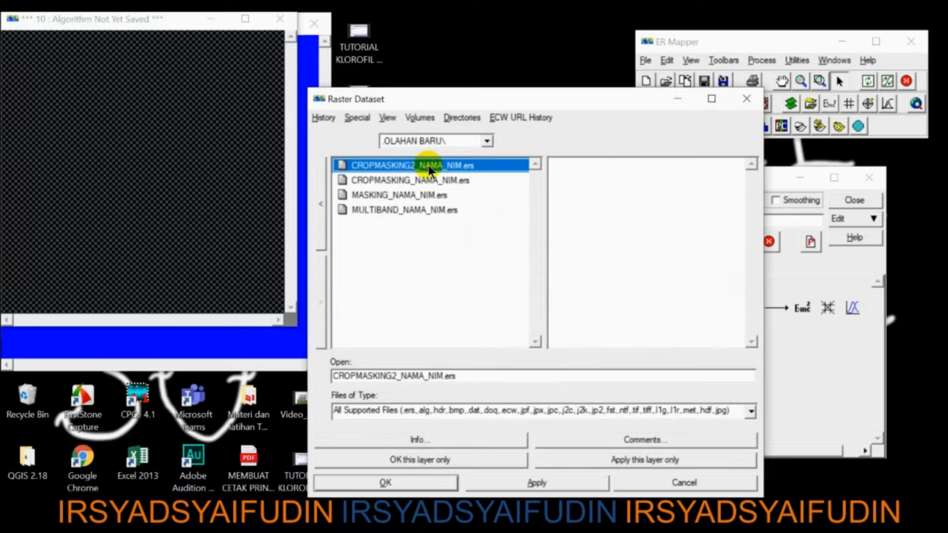
click(468, 457)
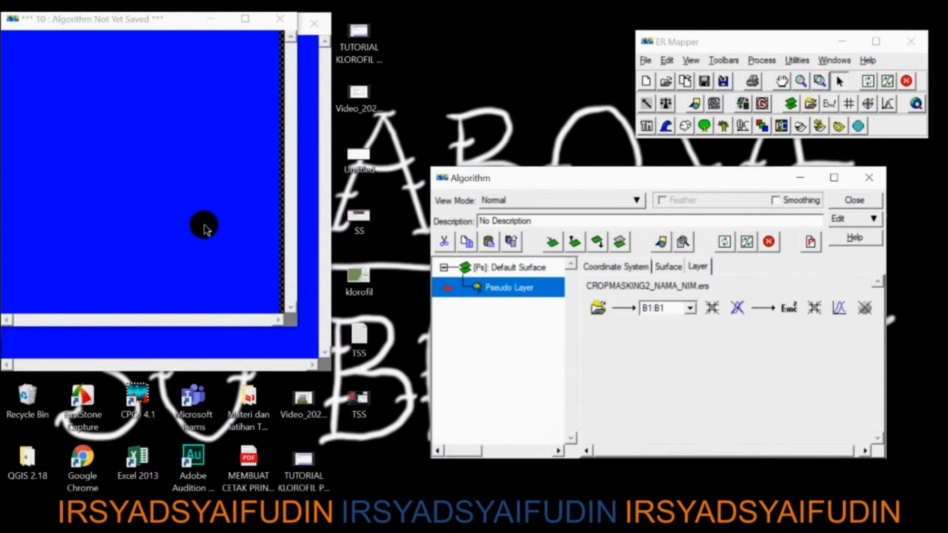
click(314, 23)
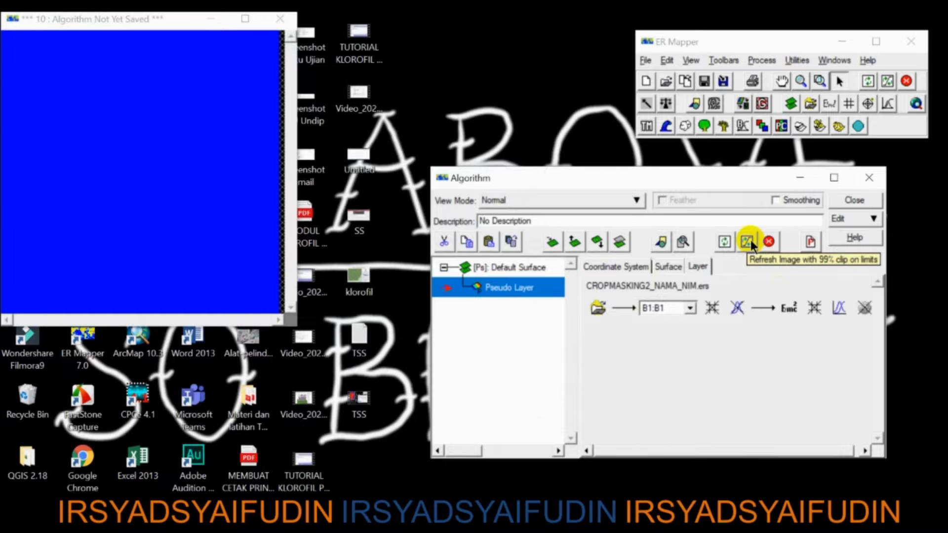
Step: Clip the image's display limits so the masked land contrasts with the water, and reposition the image window
right_click(131, 221)
mouse_move(182, 291)
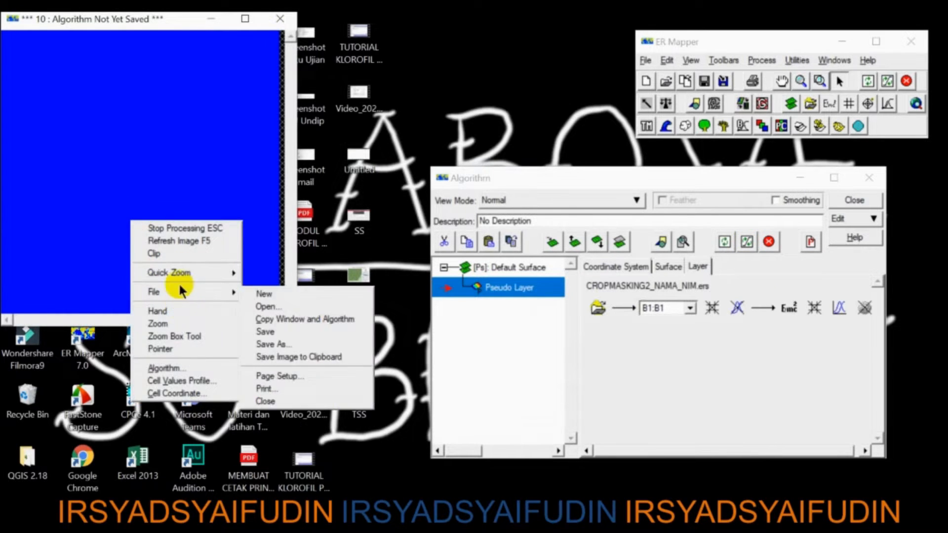
click(180, 254)
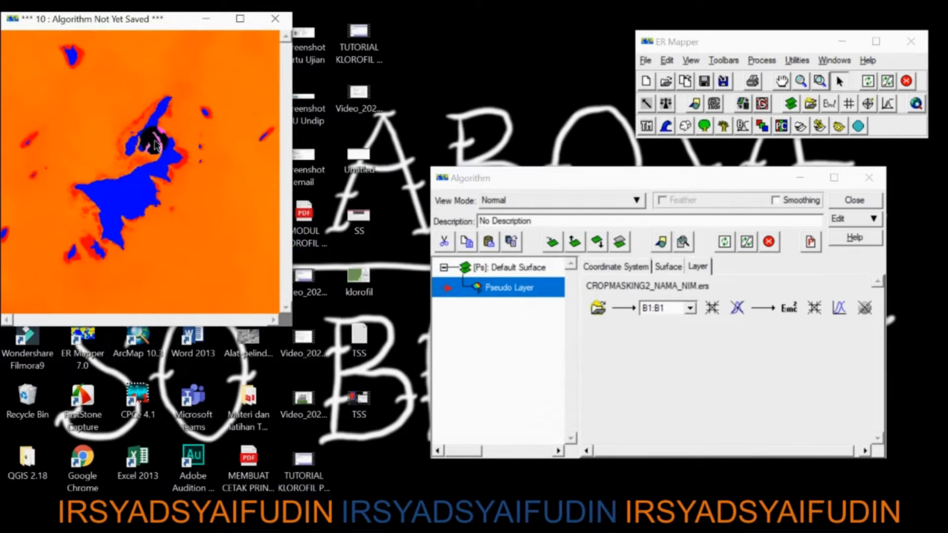
drag(121, 19, 145, 33)
Step: Inspect the band B1 cell values over the masked land area with the Cell Values Profile
right_click(148, 125)
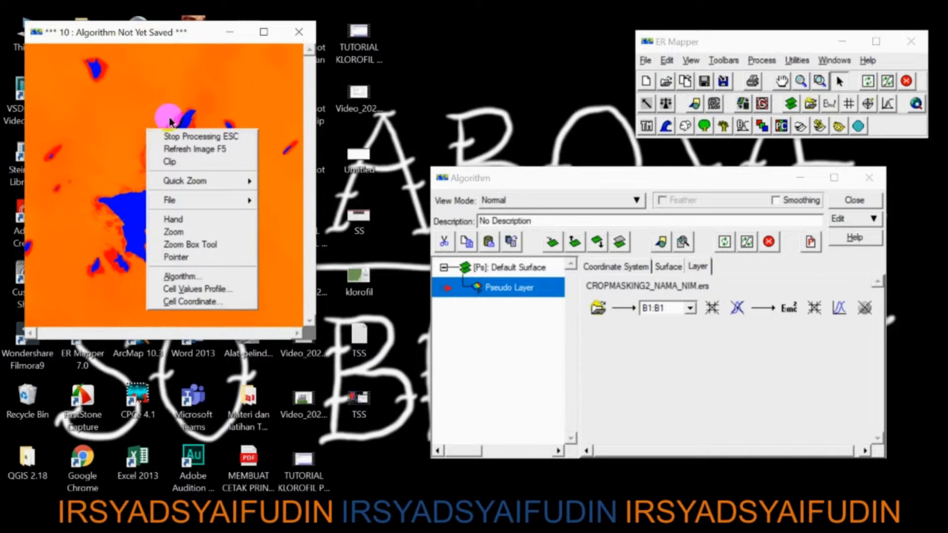
click(130, 102)
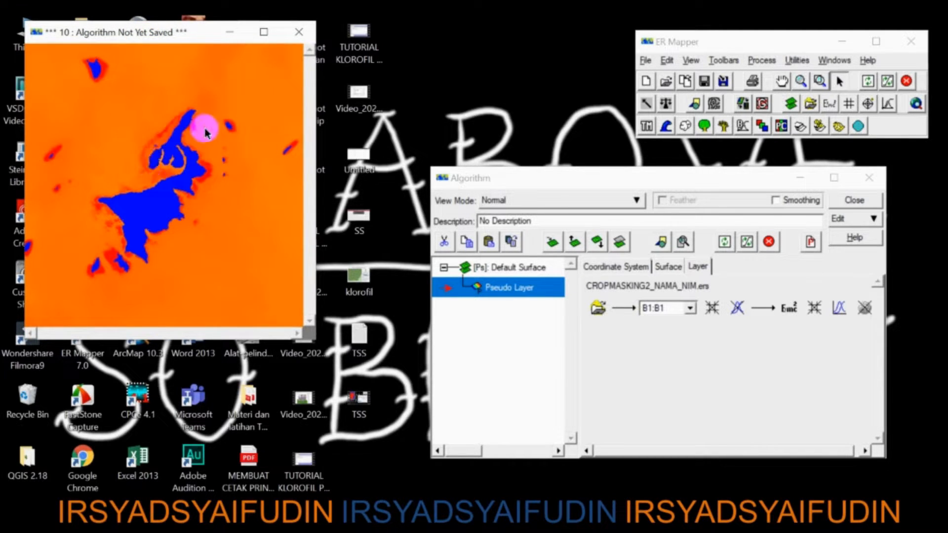
right_click(109, 140)
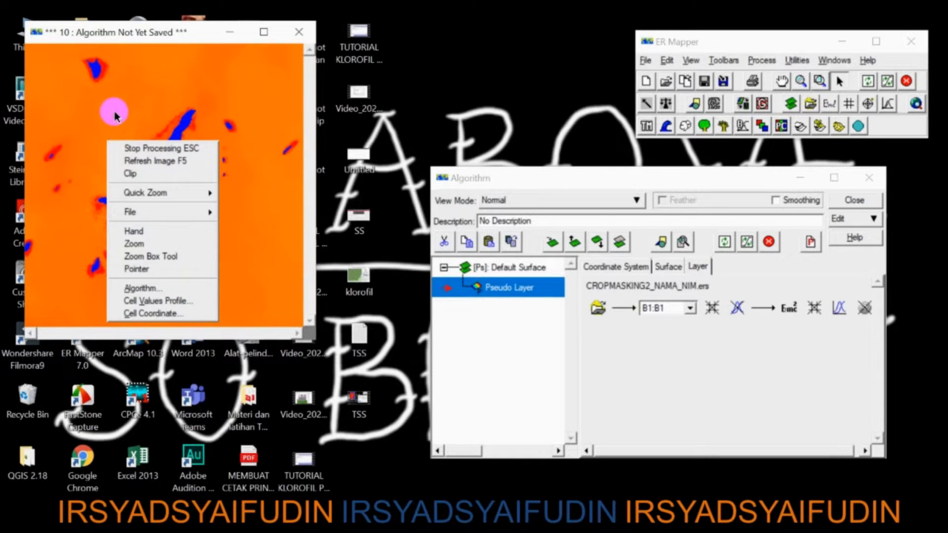
click(110, 112)
right_click(124, 109)
click(148, 238)
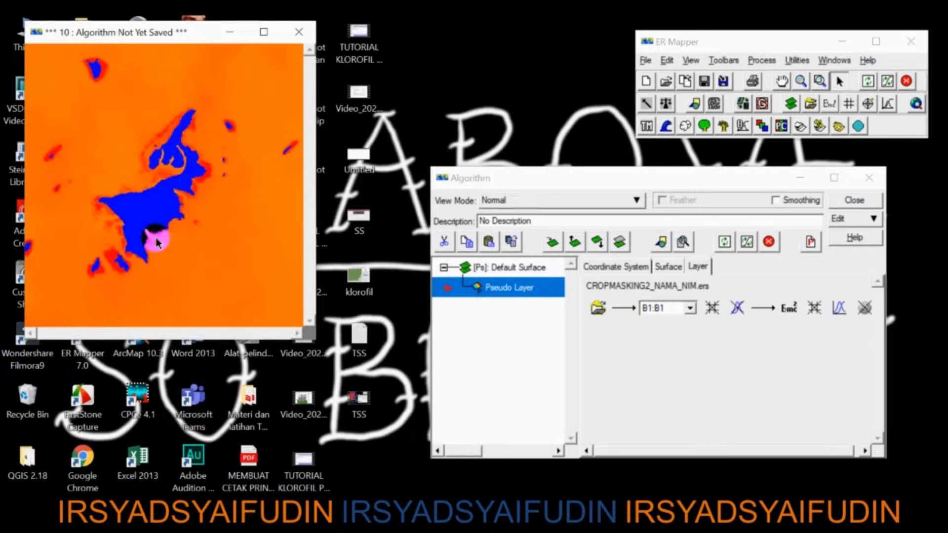
right_click(113, 144)
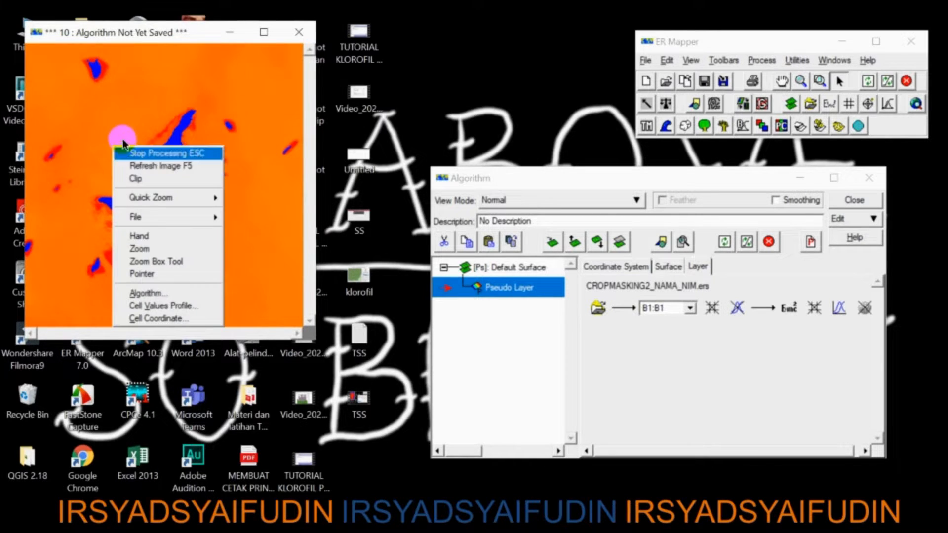
click(176, 306)
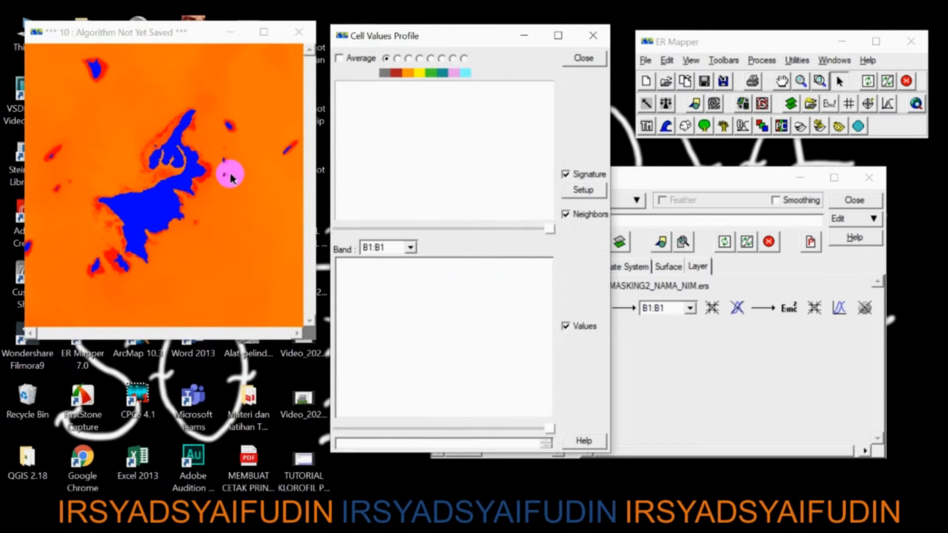
drag(220, 173, 128, 206)
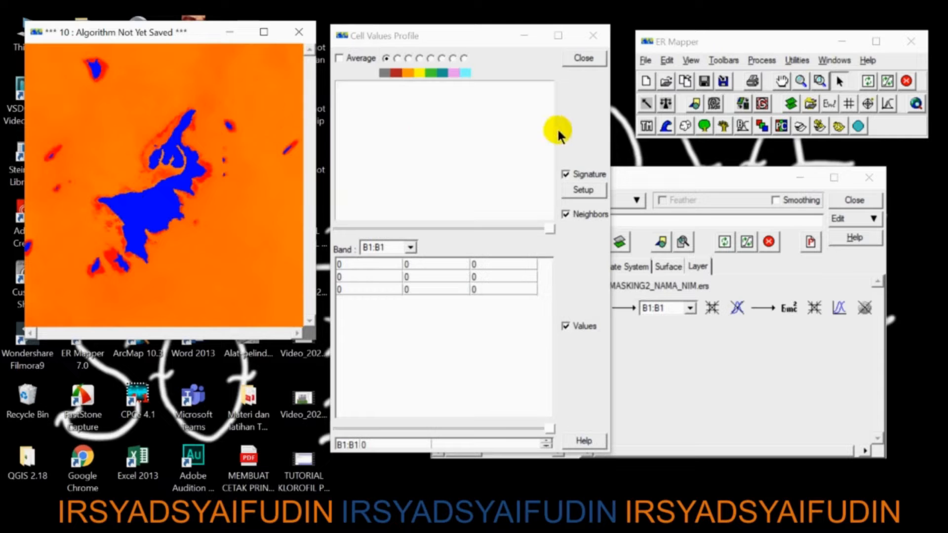
click(583, 57)
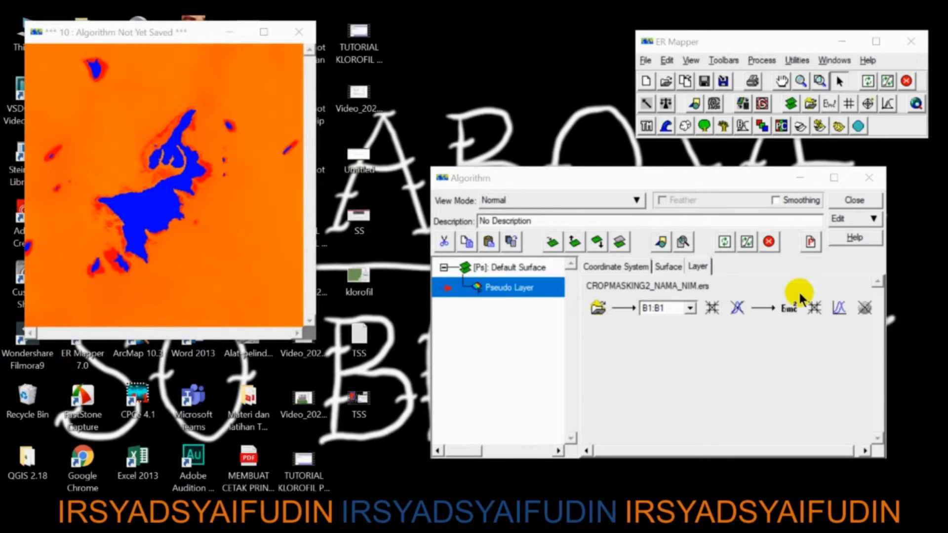
click(792, 312)
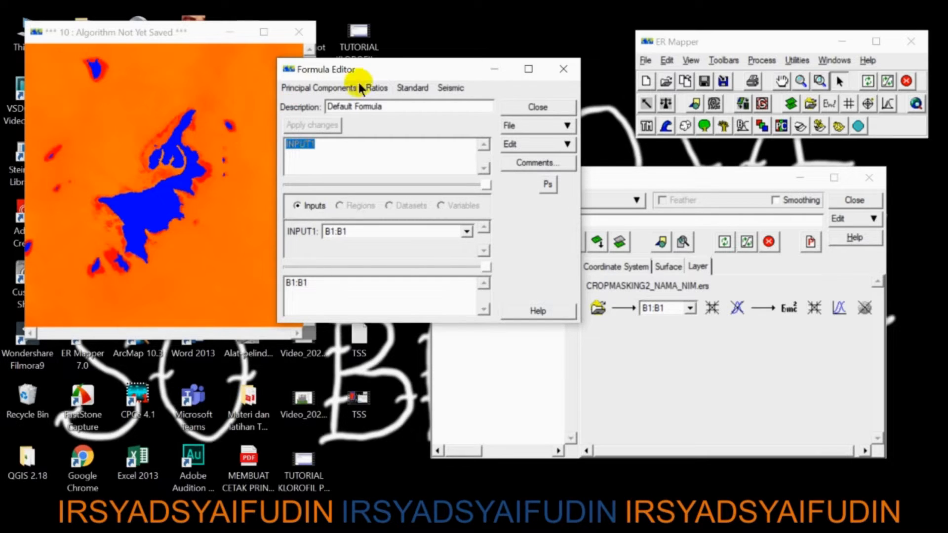
click(393, 141)
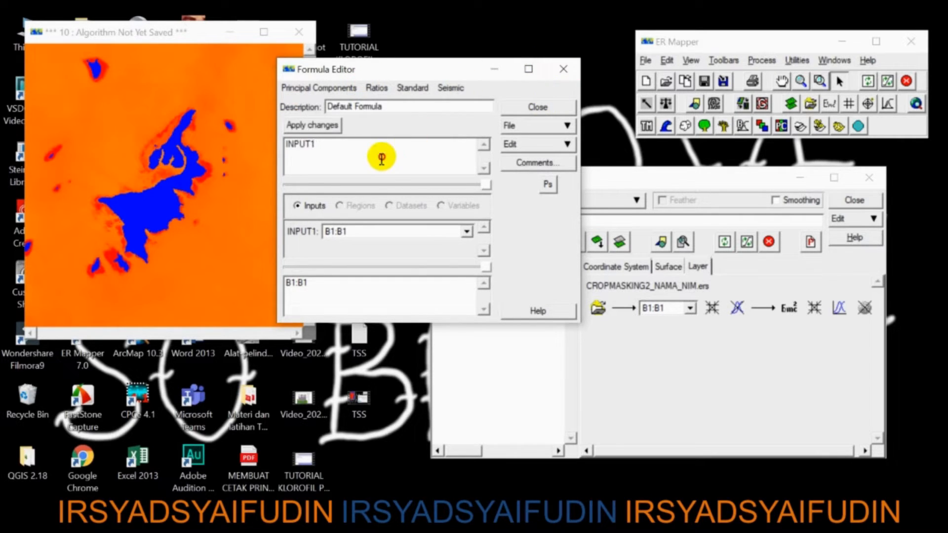
click(569, 72)
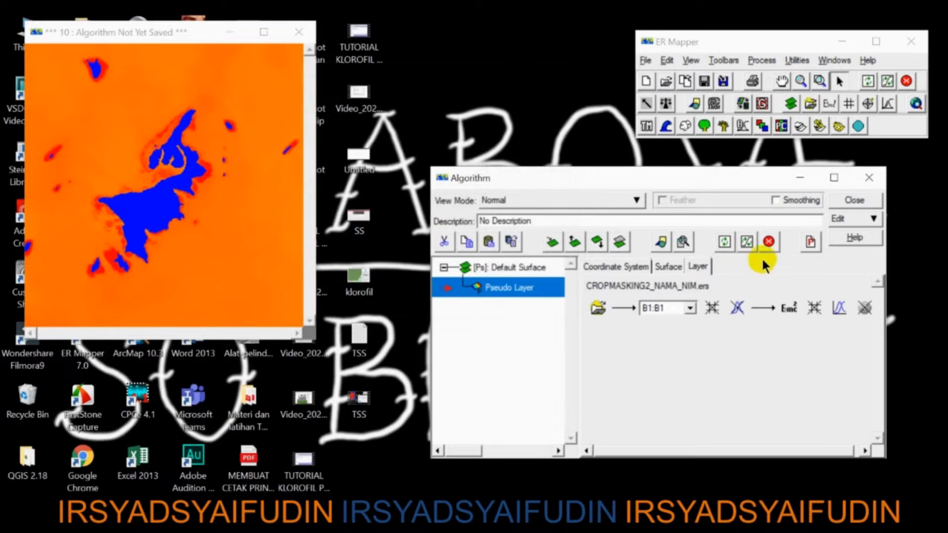
Step: Replace the pseudo layer's formula with 8.1429 * (EXP(23.704*I1)) and apply it
click(788, 308)
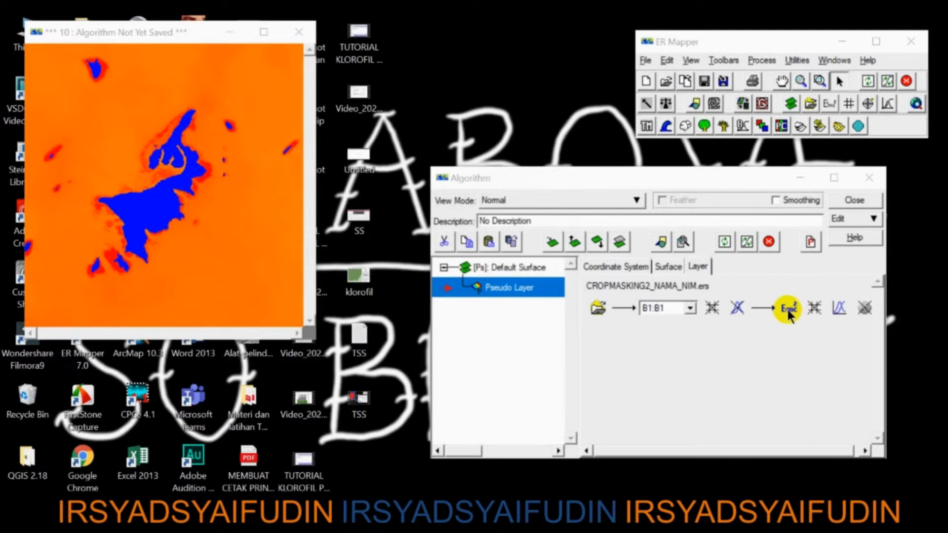
drag(313, 173, 206, 120)
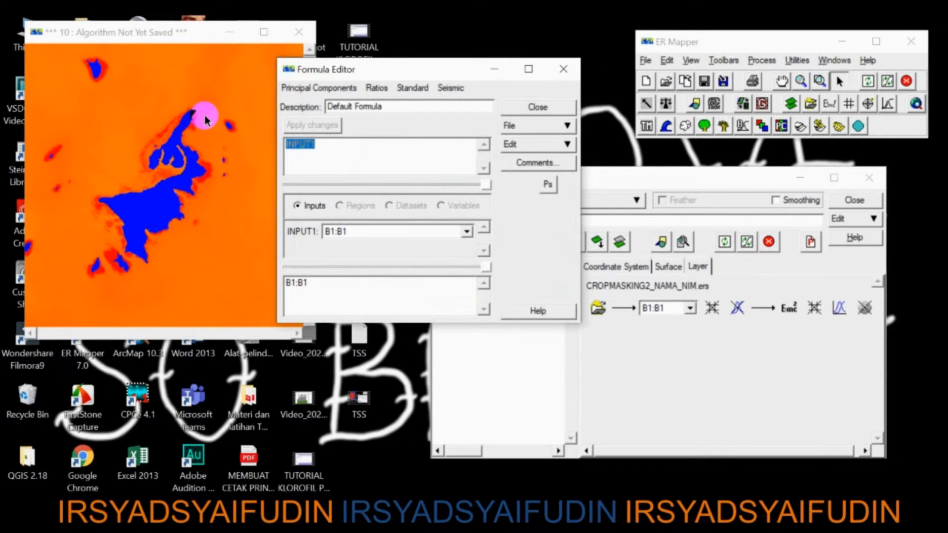
key(Delete)
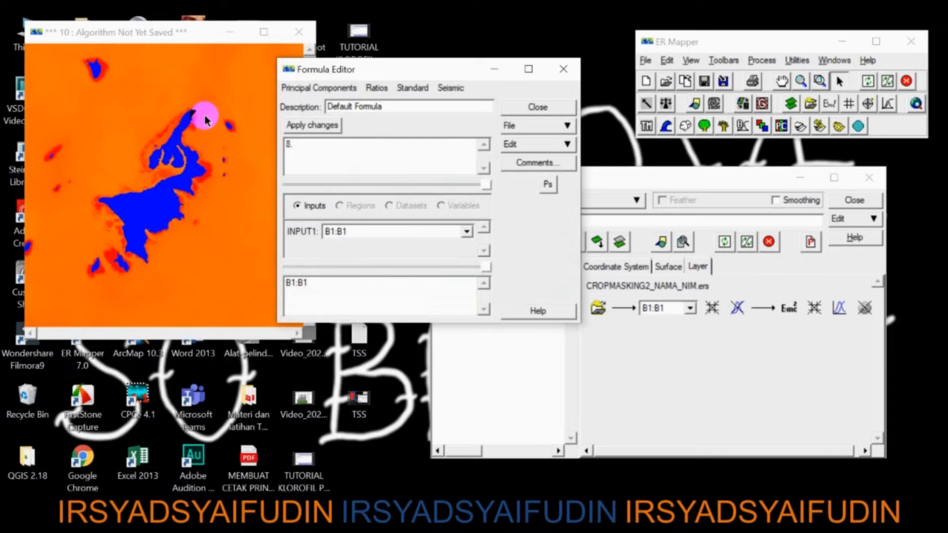
text(8.1429 * (EXO)
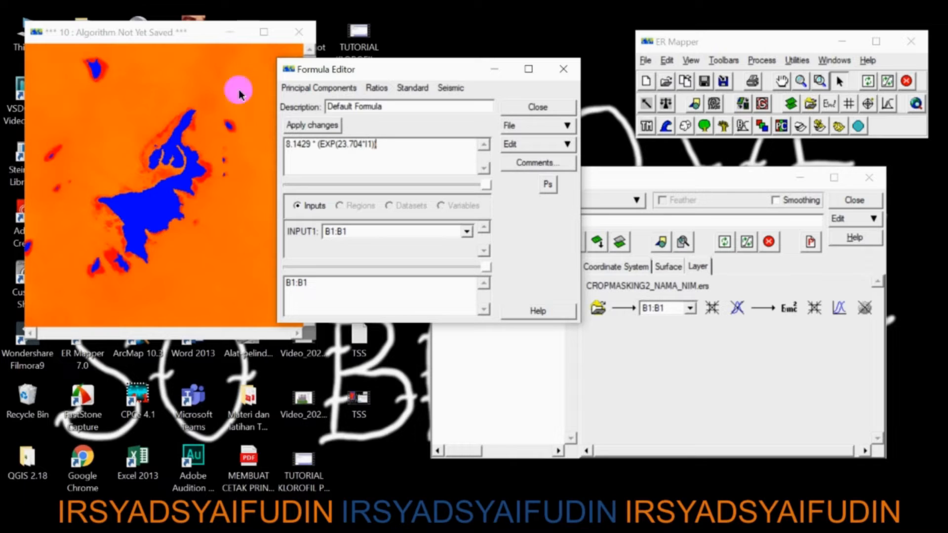
drag(402, 138, 264, 137)
click(395, 165)
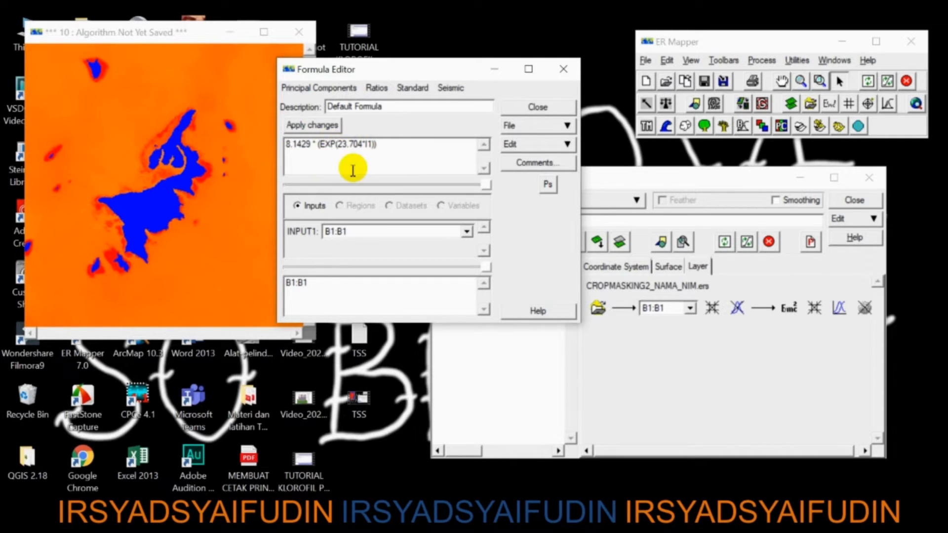
click(323, 125)
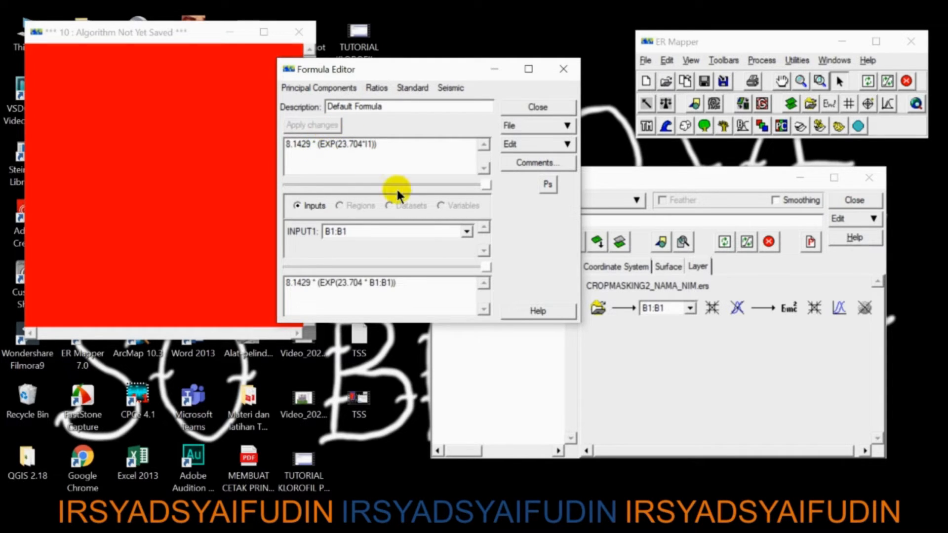
Step: Assign band B4:B4 to the TSS formula's INPUT1 and close the Formula Editor
click(463, 233)
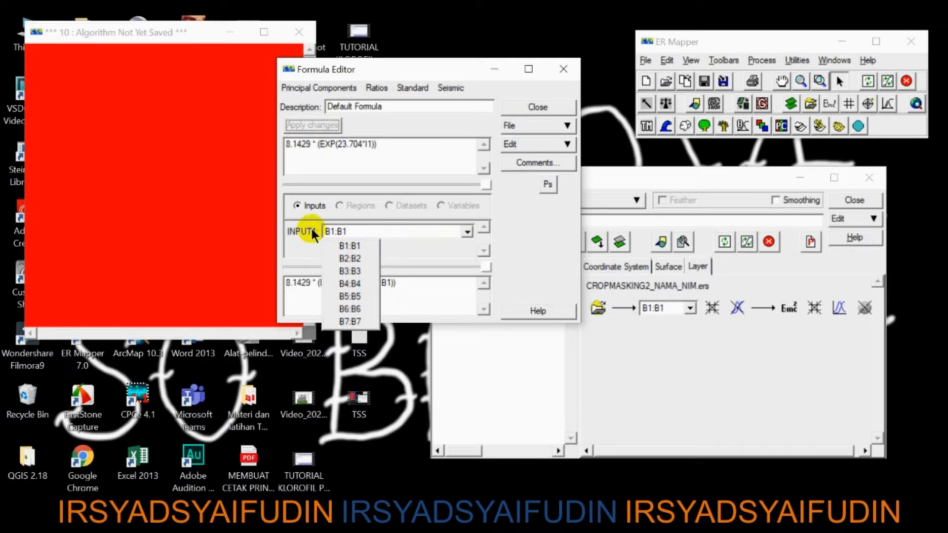
click(368, 283)
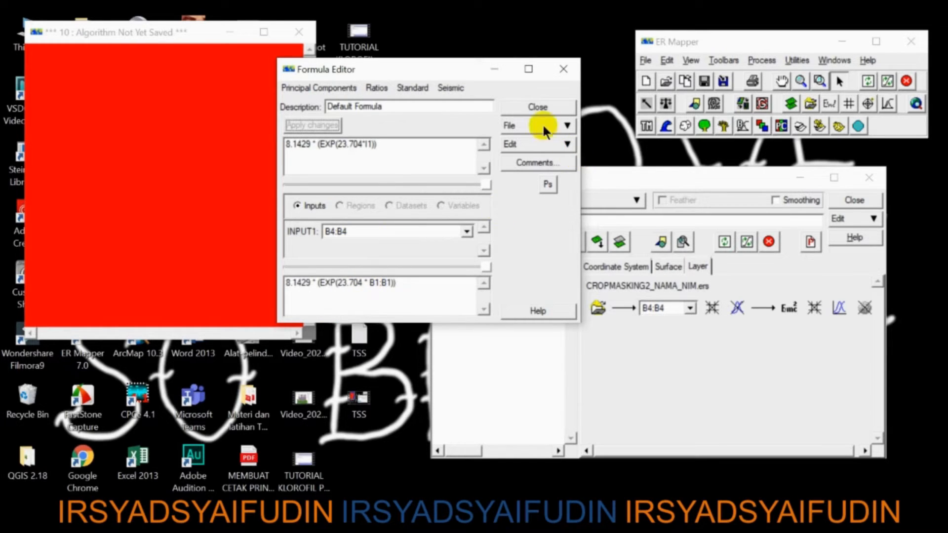
click(539, 109)
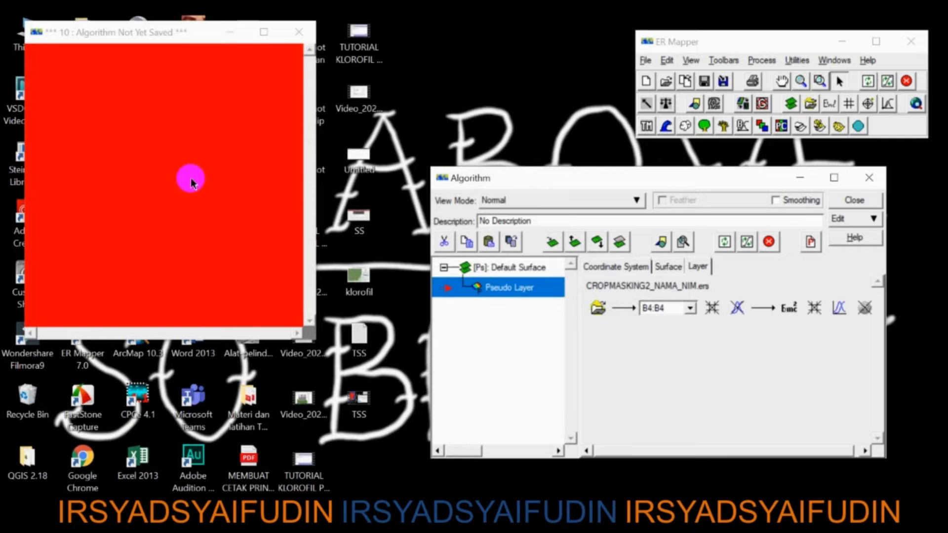
Step: Start saving the image under a new name in OLAHAN BARU, naming the file ALGORITMATSS_NAMA_NIM
right_click(179, 159)
mouse_move(236, 231)
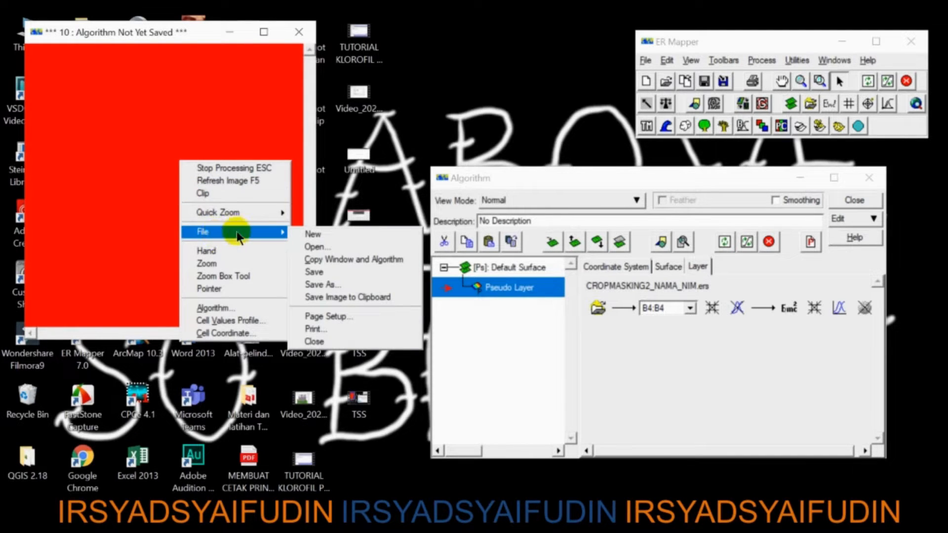
click(355, 286)
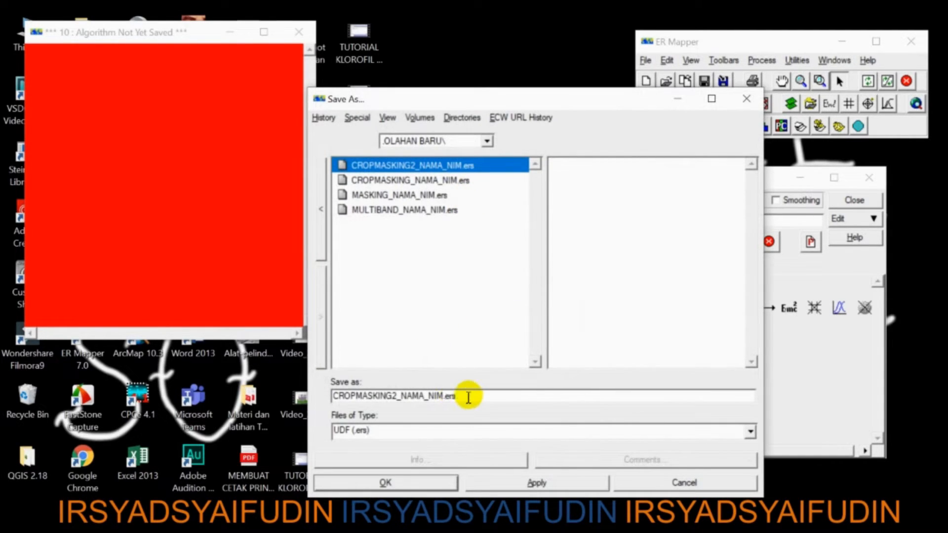
drag(468, 397, 310, 388)
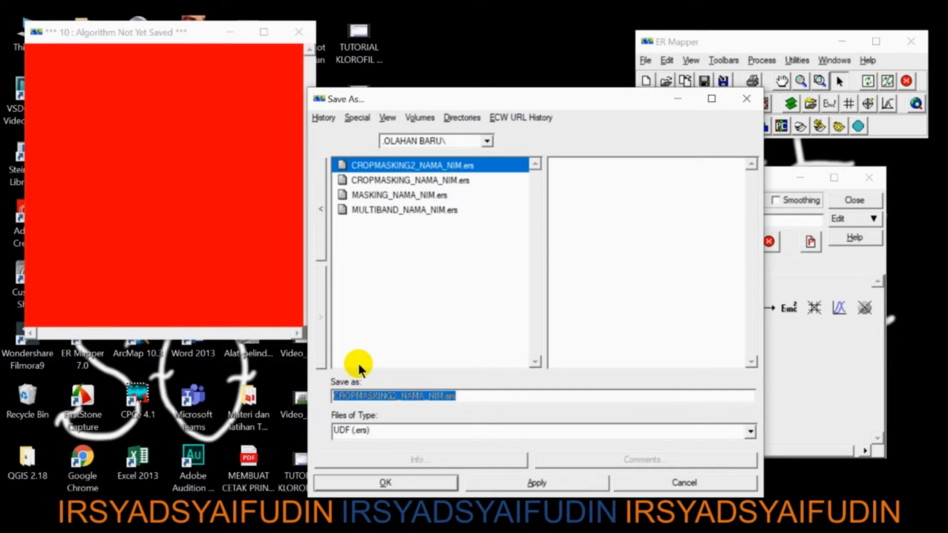
text(ALGO)
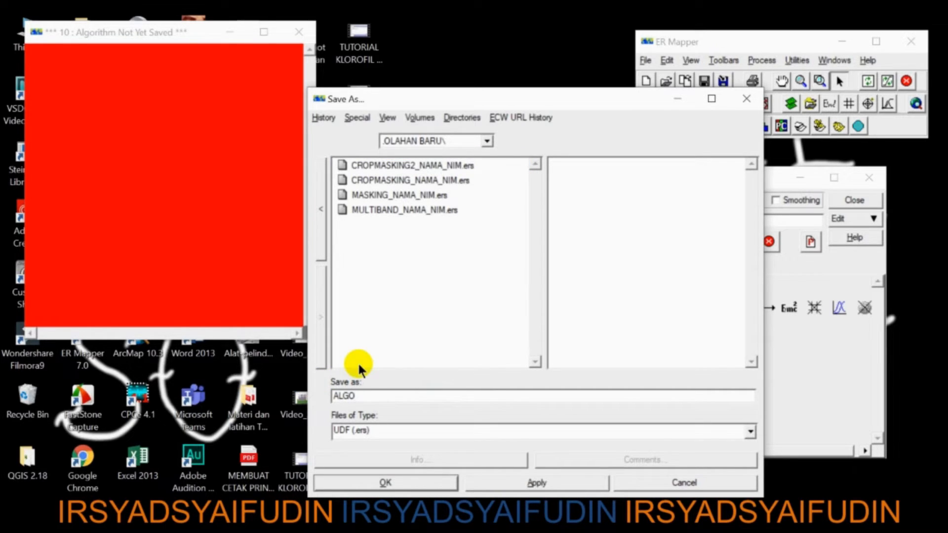
text(RITMATSS_NAMA_NIM)
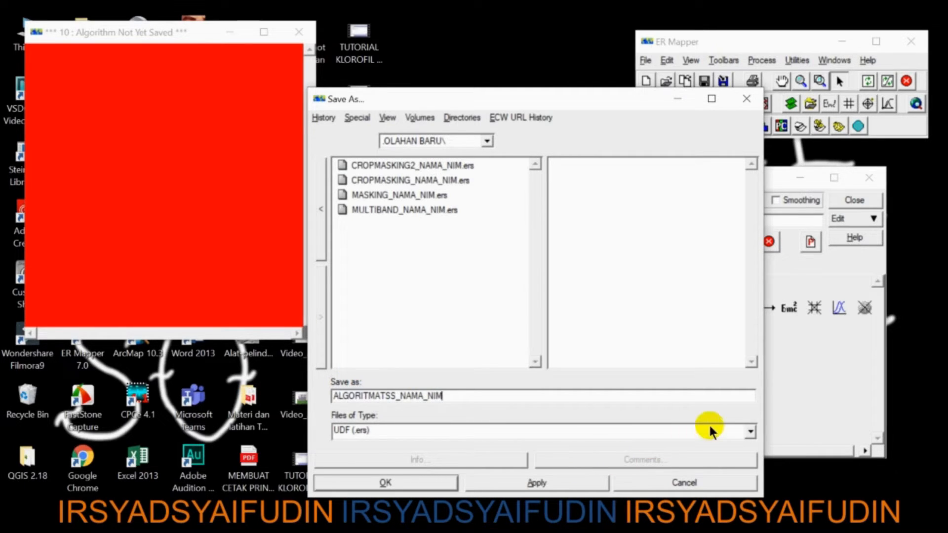
Step: Set the file type to ER Mapper Raster Dataset (.ers) and write it as a multi-layer IEEE4ByteReal dataset
click(750, 431)
click(749, 448)
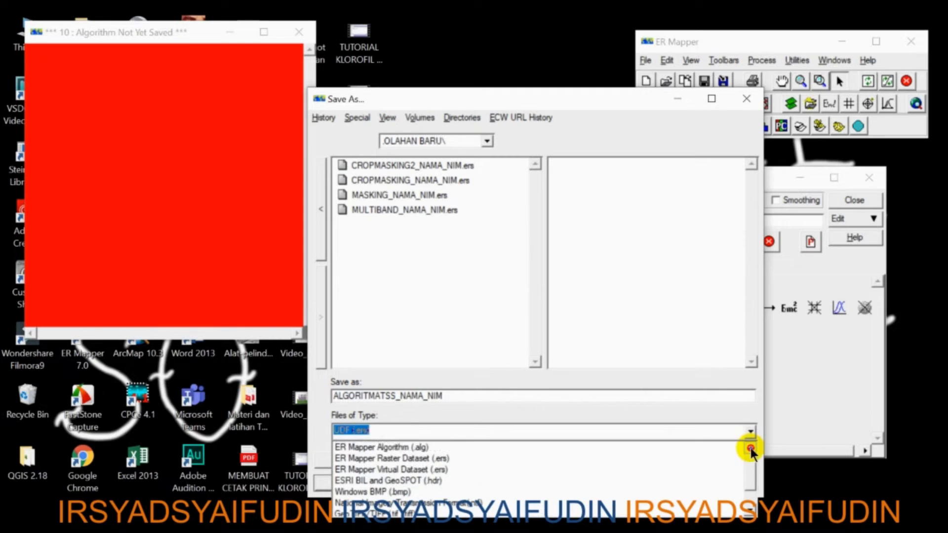
click(631, 458)
click(410, 479)
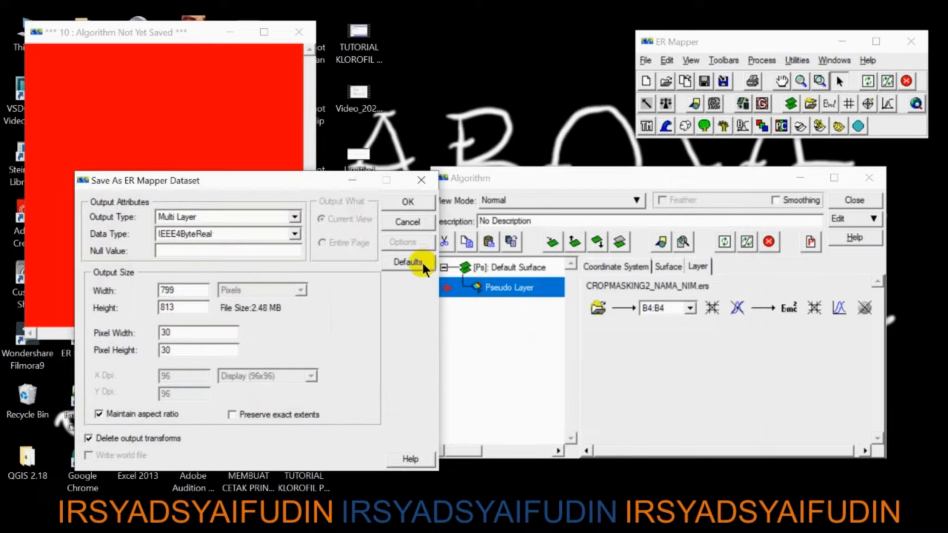
click(421, 202)
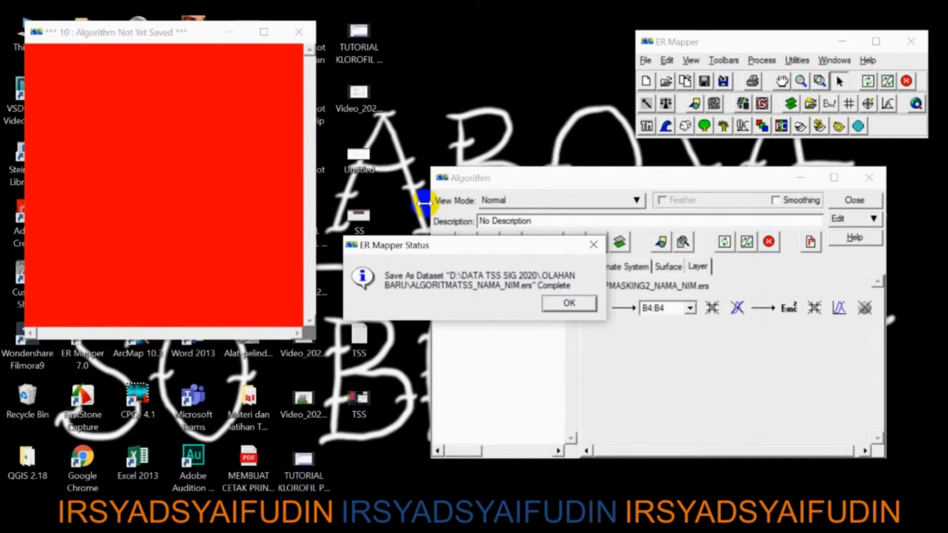
click(569, 303)
Step: Load ALGORITMATSS_NAMA_NIM.ers from OLAHAN BARU into a new image window replacing the old one, and clip its display limits
click(646, 81)
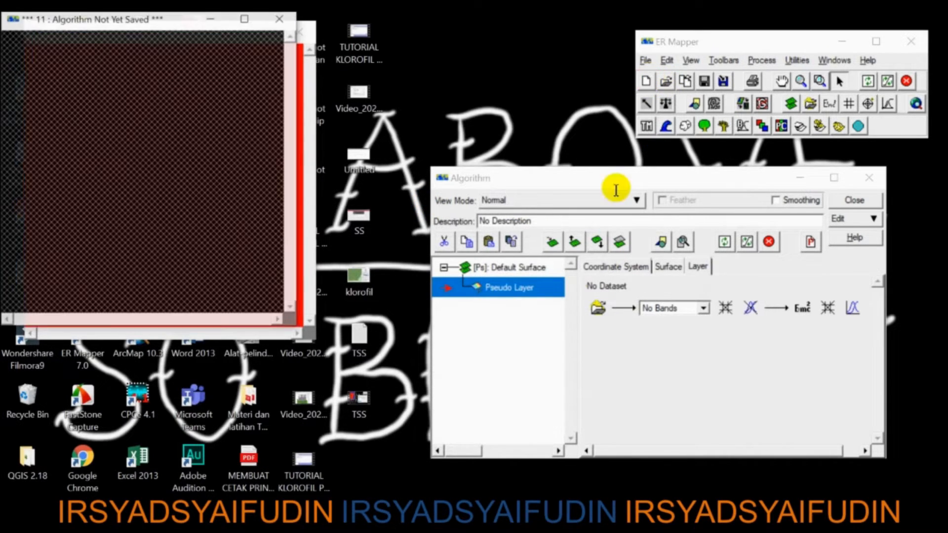
click(598, 308)
click(421, 117)
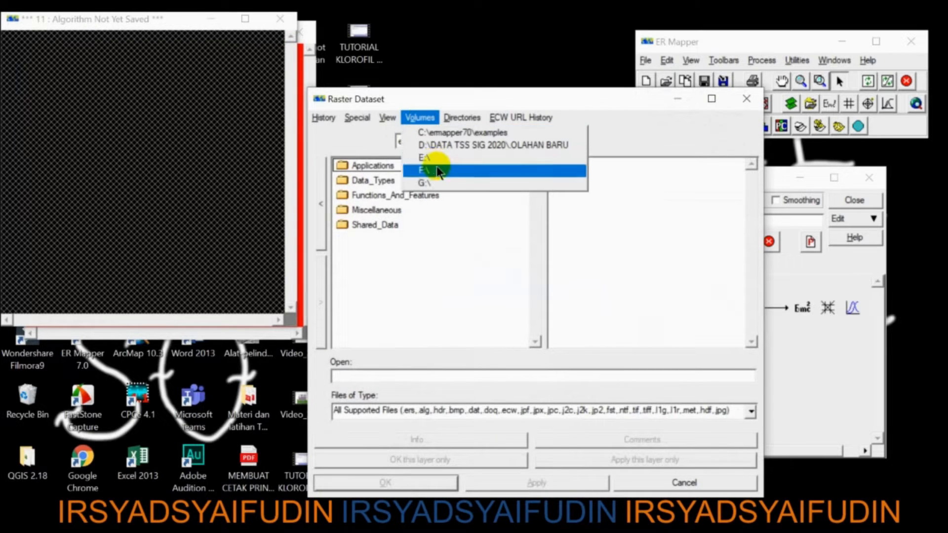
click(444, 145)
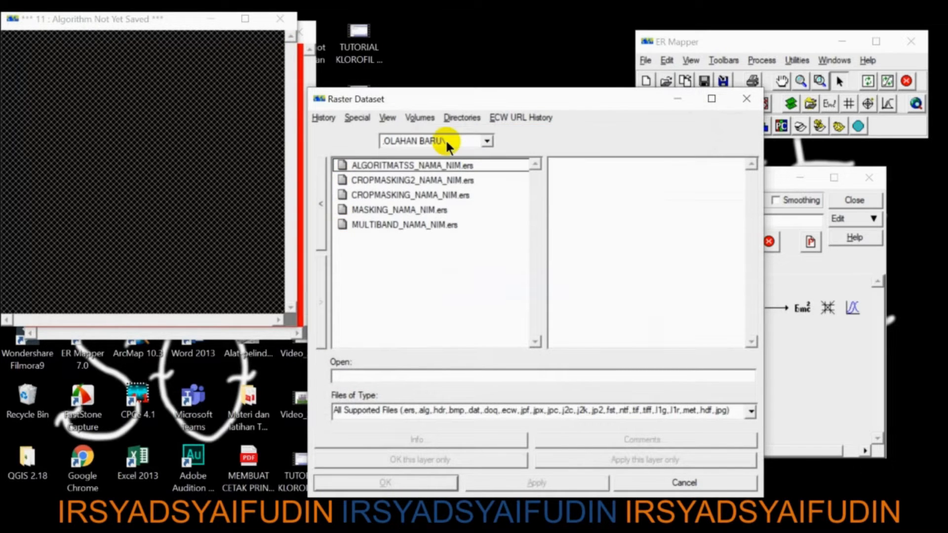
click(390, 166)
click(476, 458)
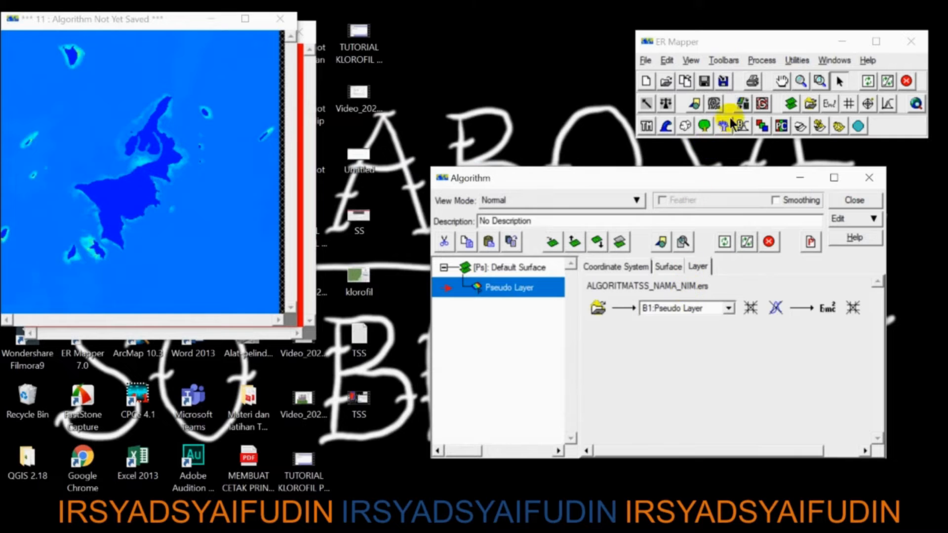
click(306, 39)
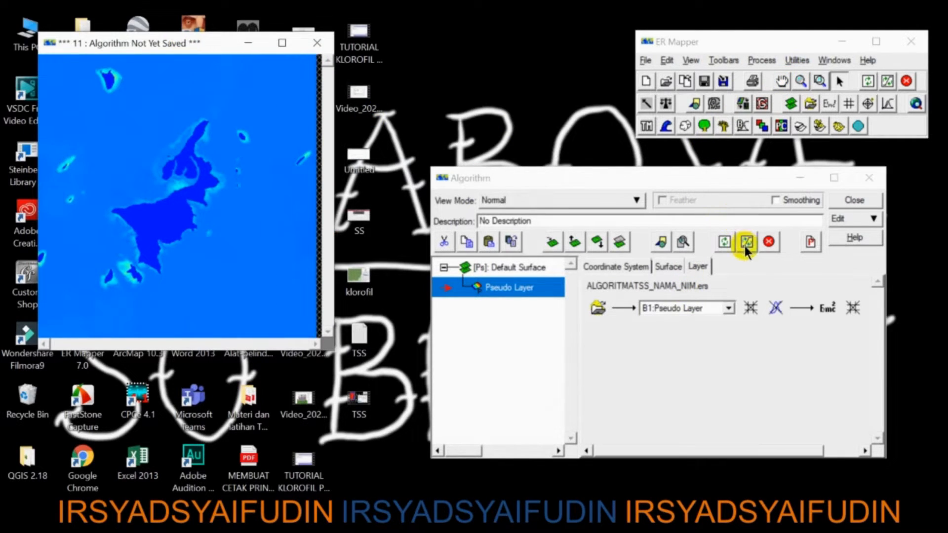
click(745, 242)
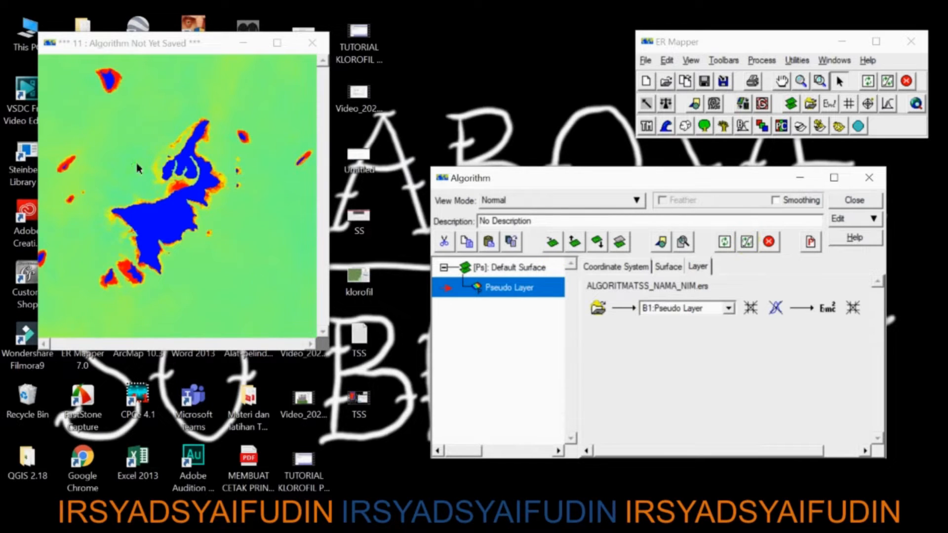
Step: Inspect the TSS dataset's cell values over the large masked land area with the Cell Values Profile
right_click(163, 169)
click(214, 322)
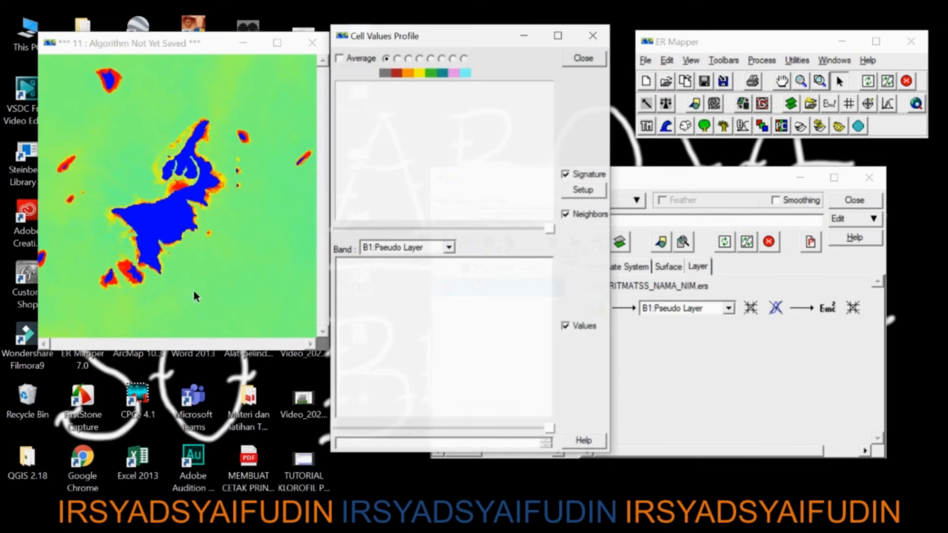
click(169, 221)
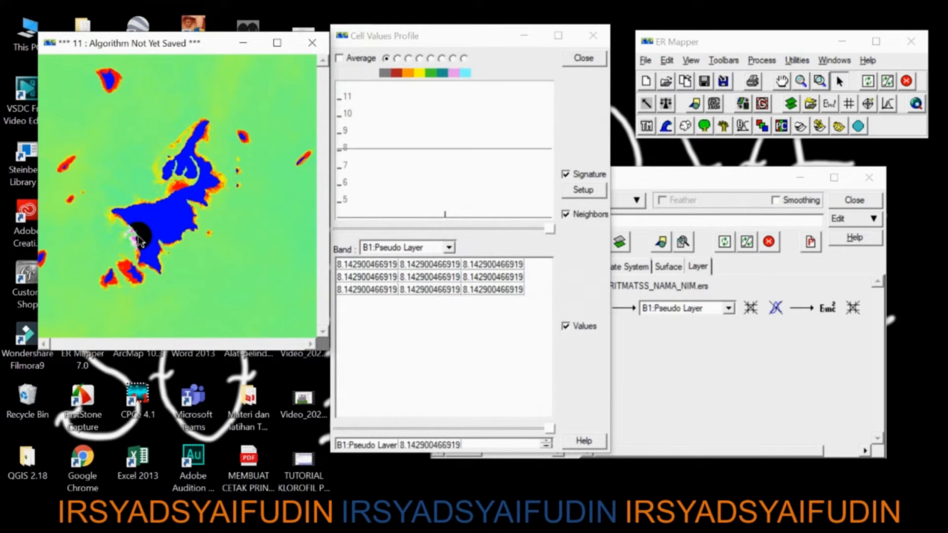
click(160, 224)
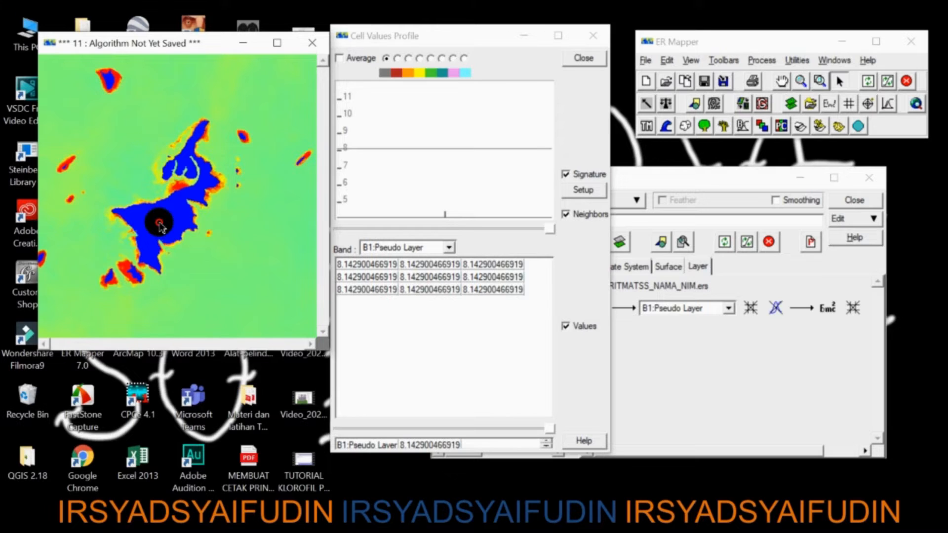
Step: Examine the TSS cell values in the red coastal water in the bay between the land areas
click(174, 191)
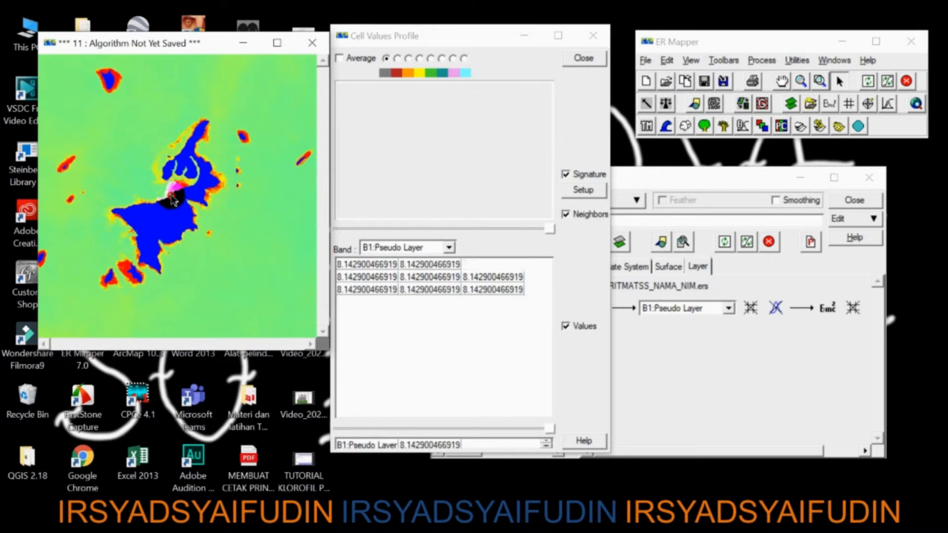
click(176, 195)
click(177, 190)
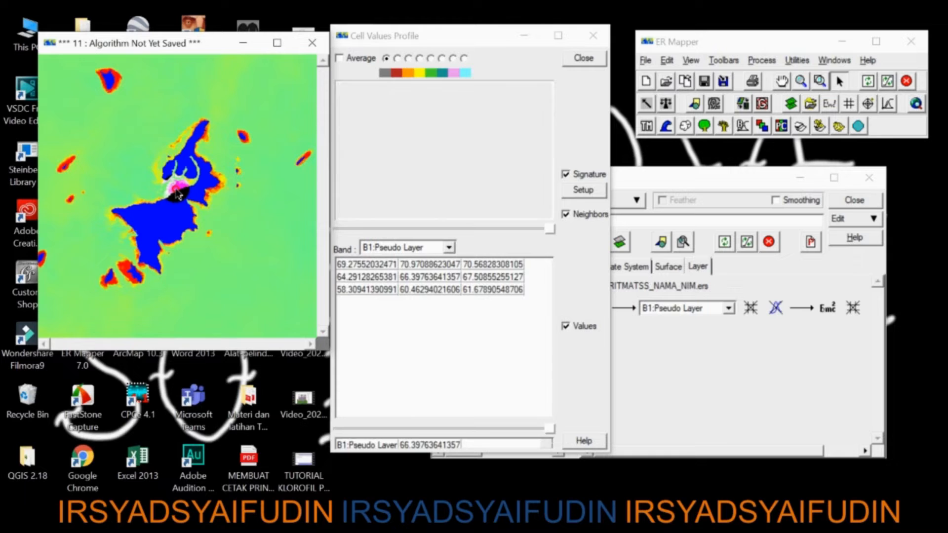
click(178, 189)
click(178, 188)
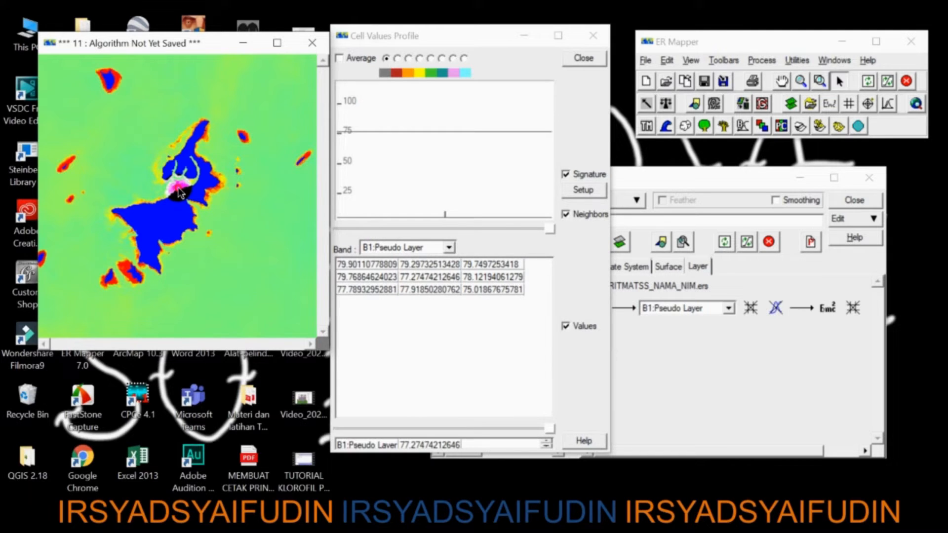
click(179, 190)
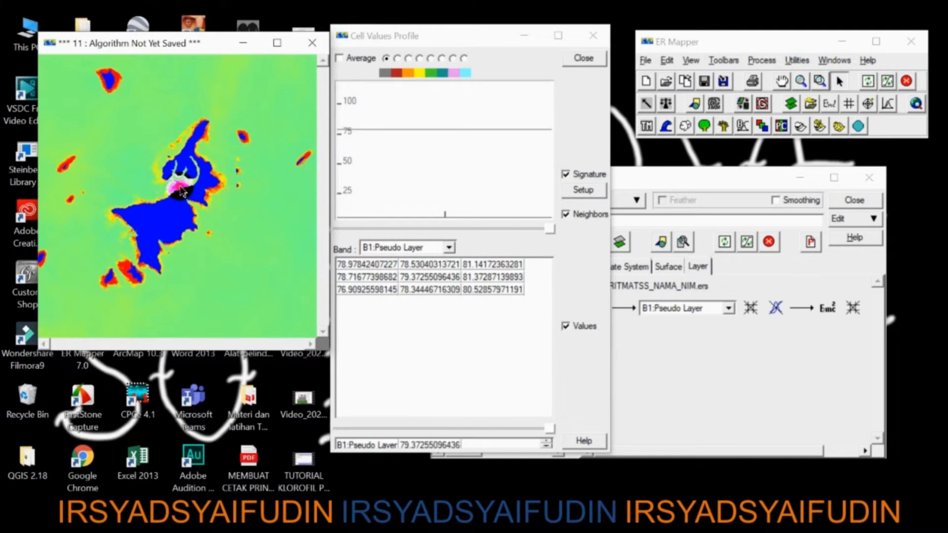
click(180, 191)
click(181, 192)
click(181, 192)
click(181, 192)
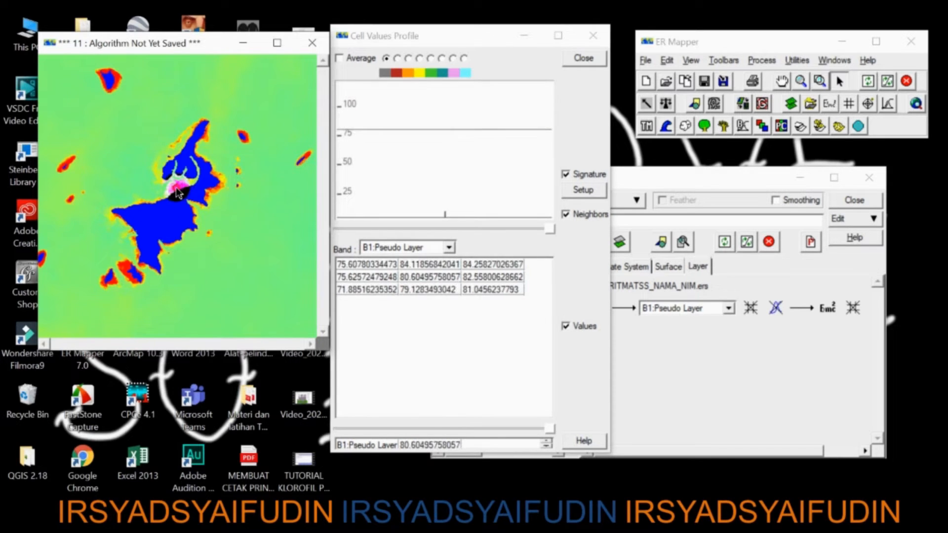
click(181, 192)
click(181, 193)
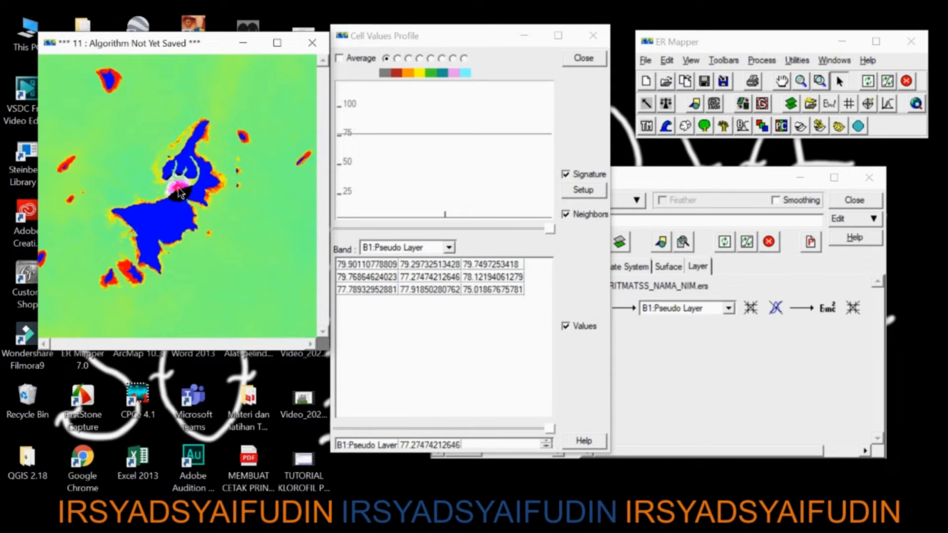
click(179, 192)
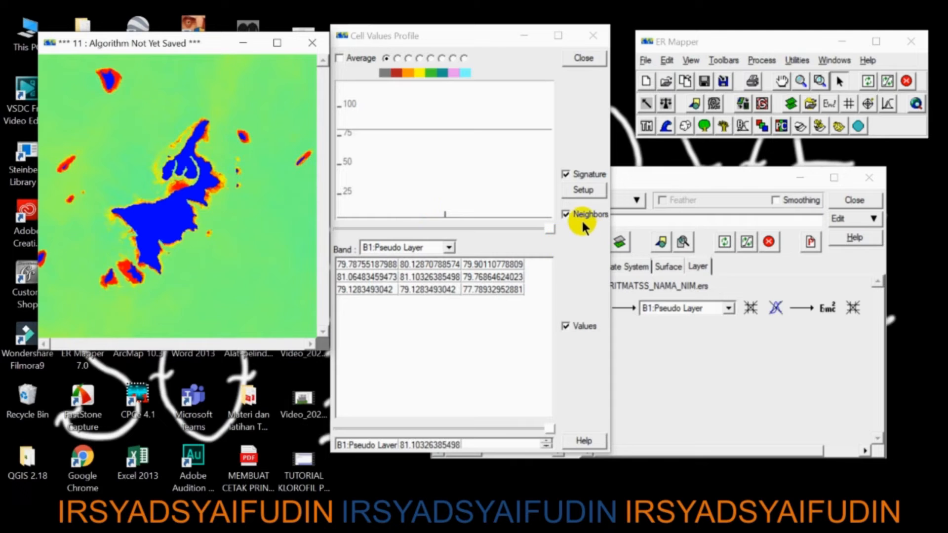
Step: Turn off the Neighbors display in the Cell Values Profile, leaving Signature and Values on
click(567, 214)
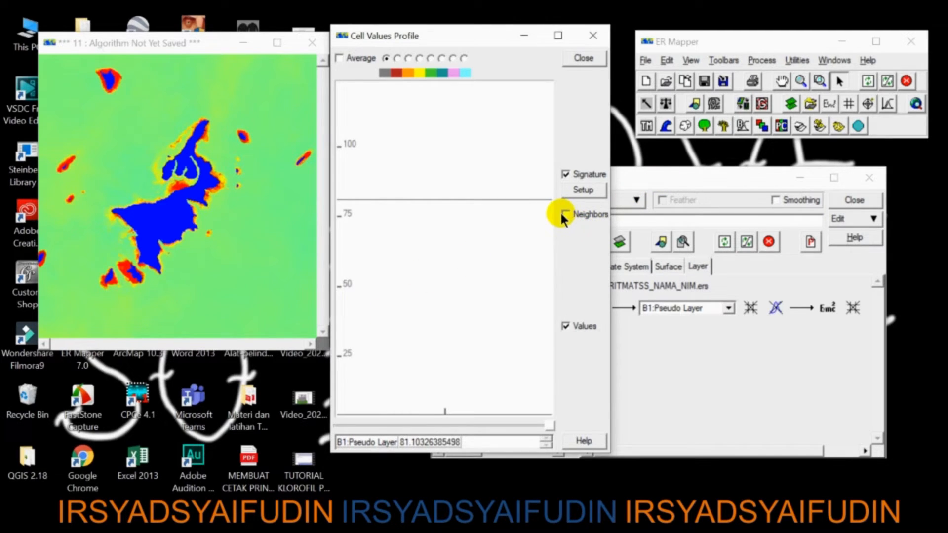
click(565, 215)
click(565, 215)
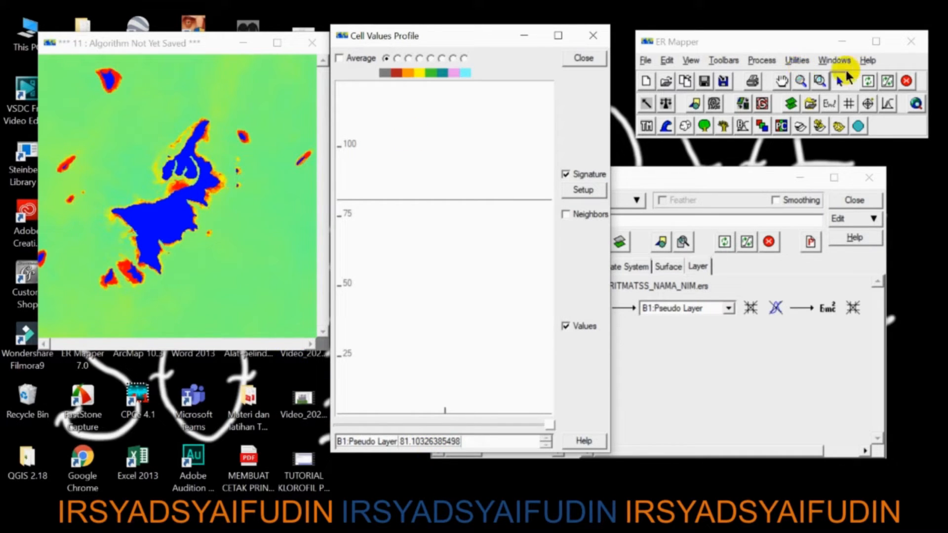
Step: Inspect the TSS values of individual cells in the enlarged red bay water, closing the Cell Values Profile when done
click(819, 80)
click(172, 187)
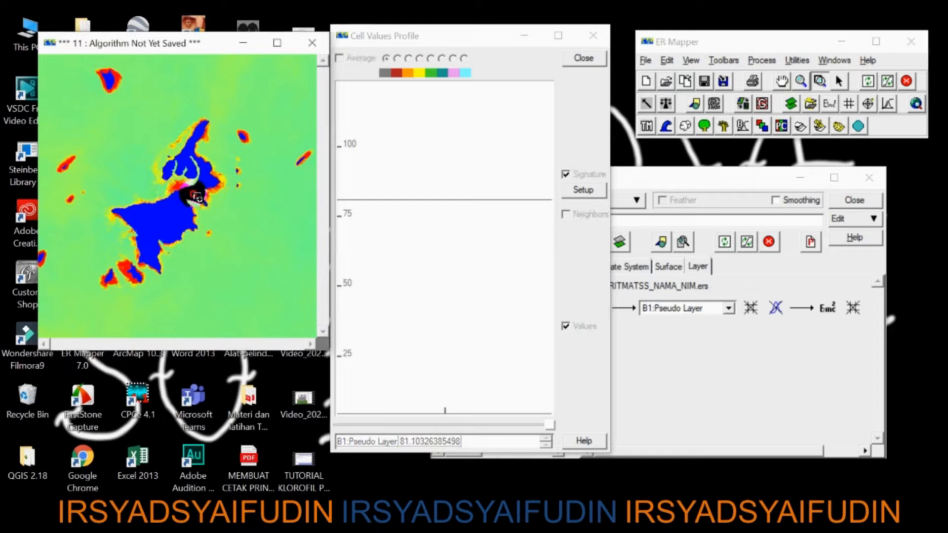
drag(127, 85, 178, 120)
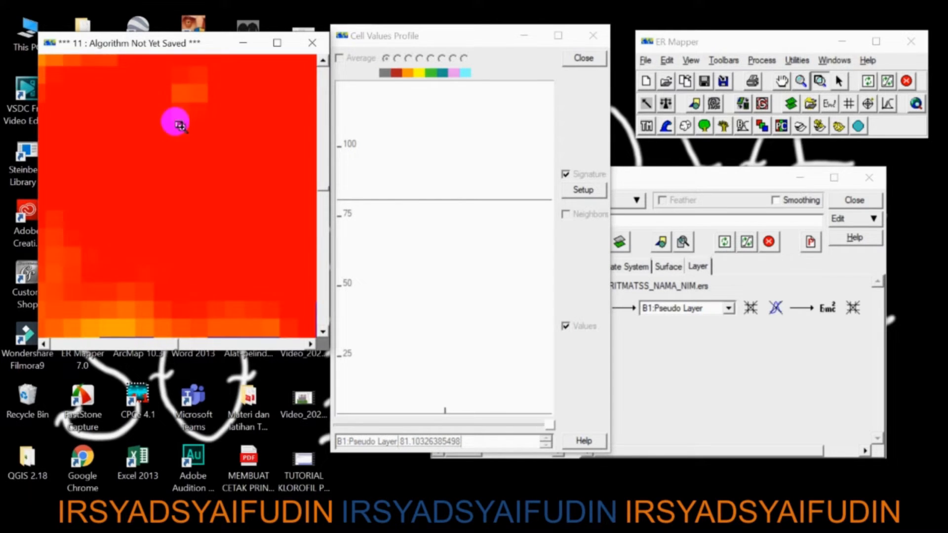
drag(104, 121, 230, 81)
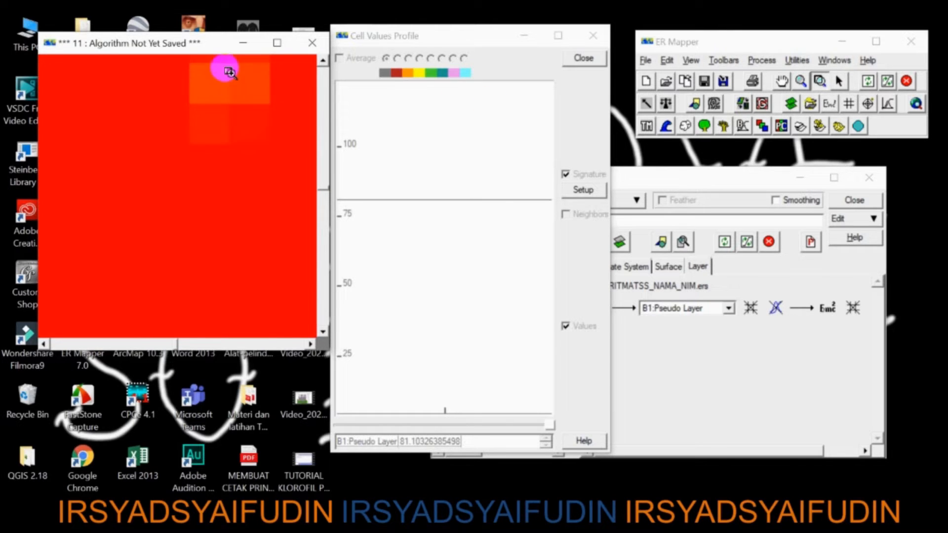
click(839, 81)
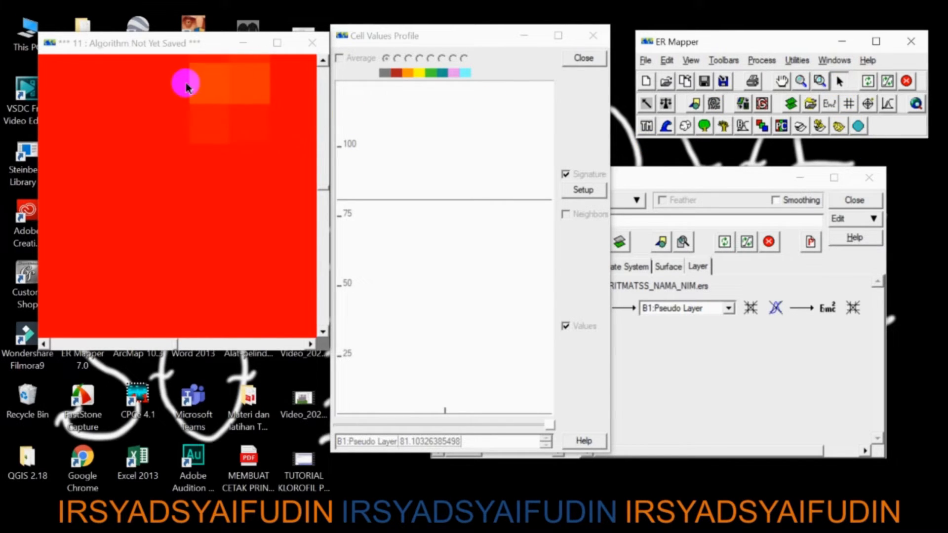
click(206, 84)
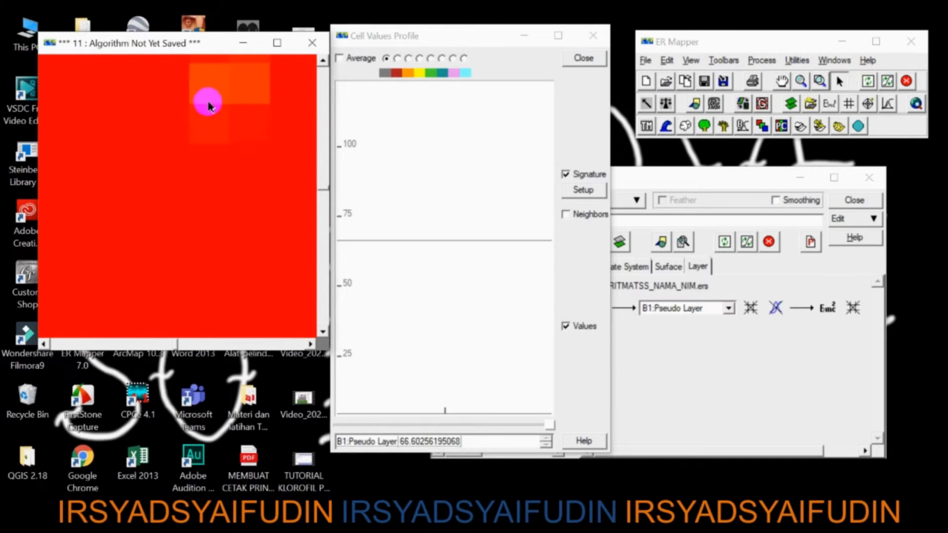
click(176, 98)
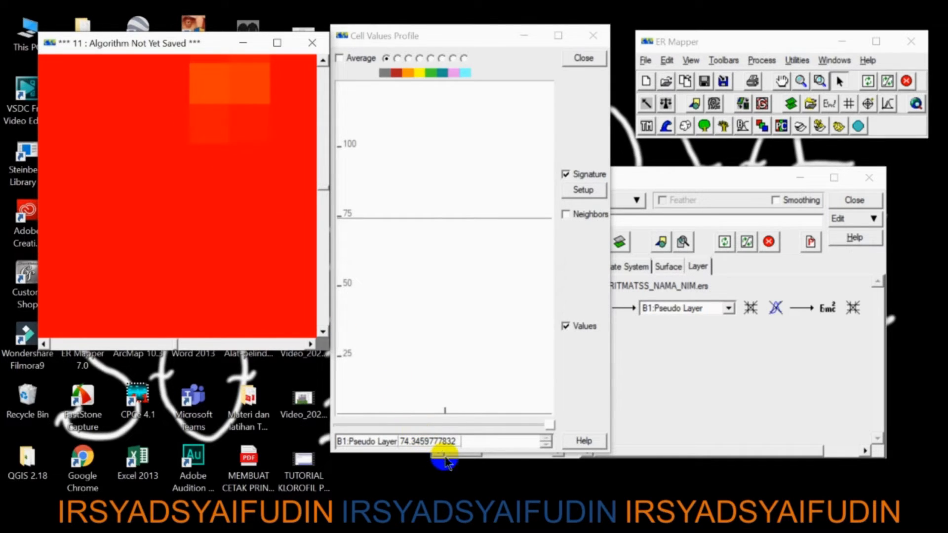
click(593, 36)
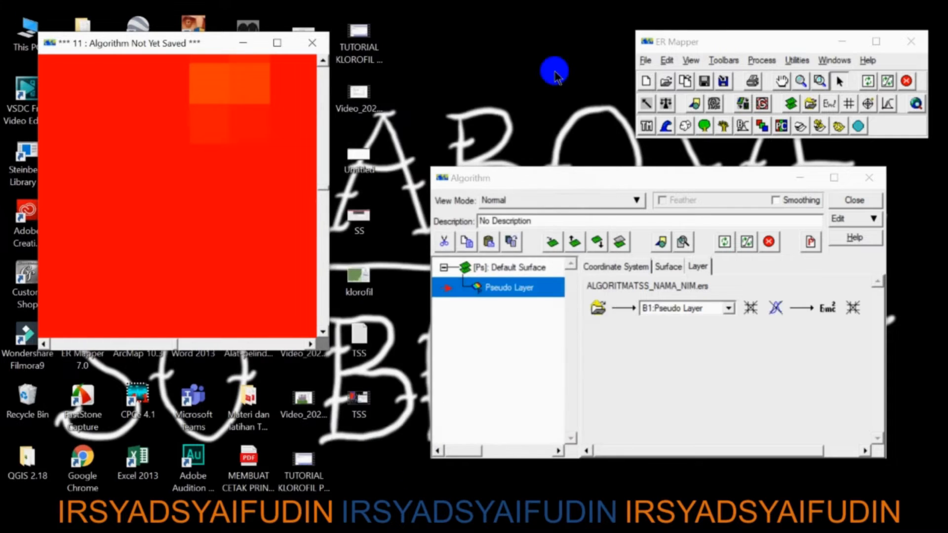
click(801, 80)
drag(198, 240, 163, 159)
drag(186, 220, 194, 156)
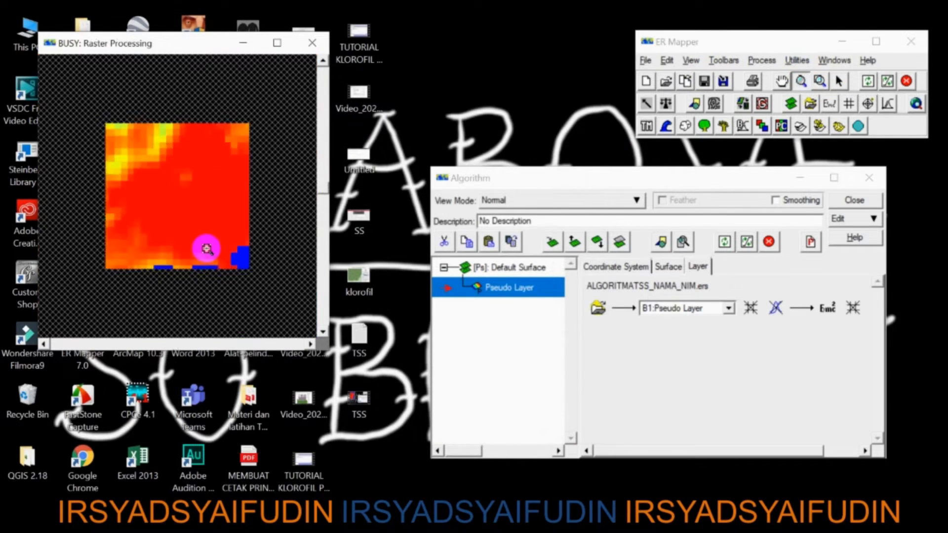
drag(214, 241, 192, 177)
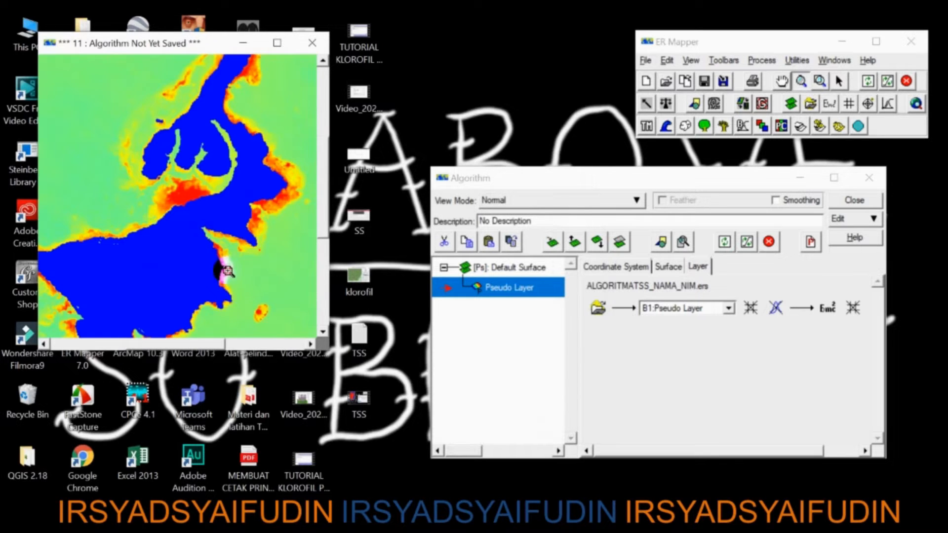
drag(228, 271, 194, 227)
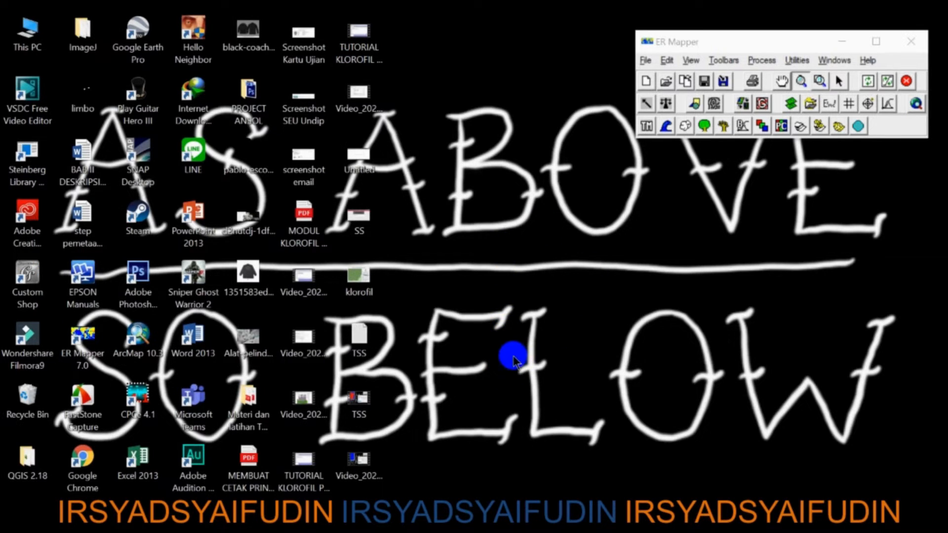
Step: Exit ER Mapper and start a new blank map from My Templates in ArcMap
click(906, 41)
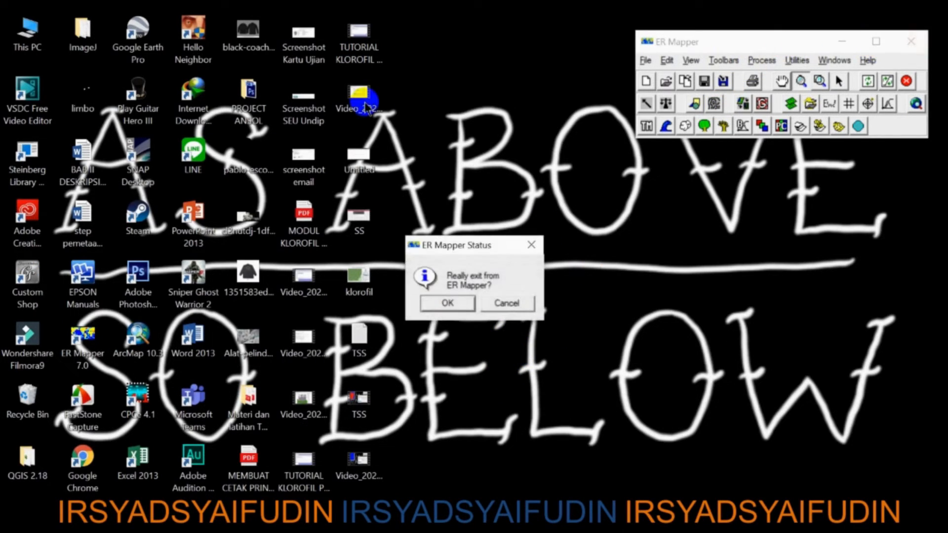
click(452, 301)
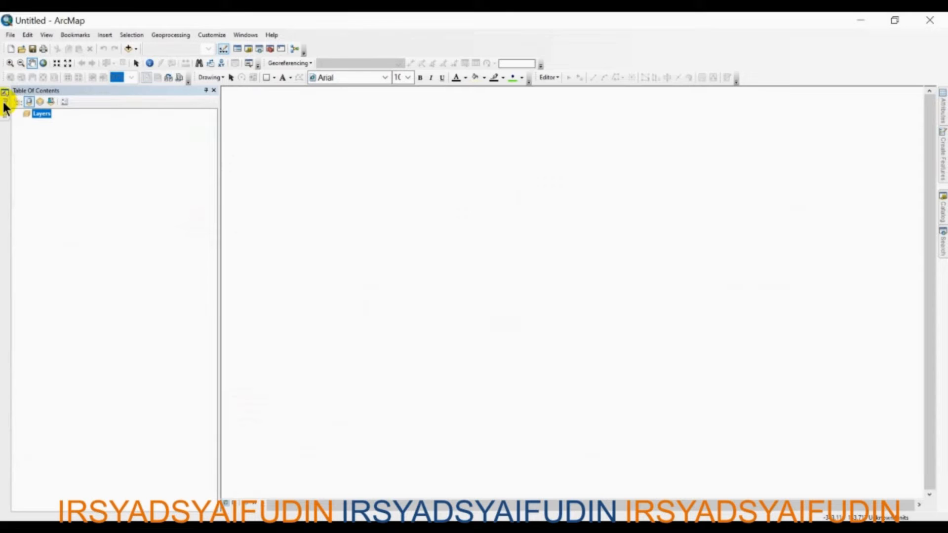
click(5, 105)
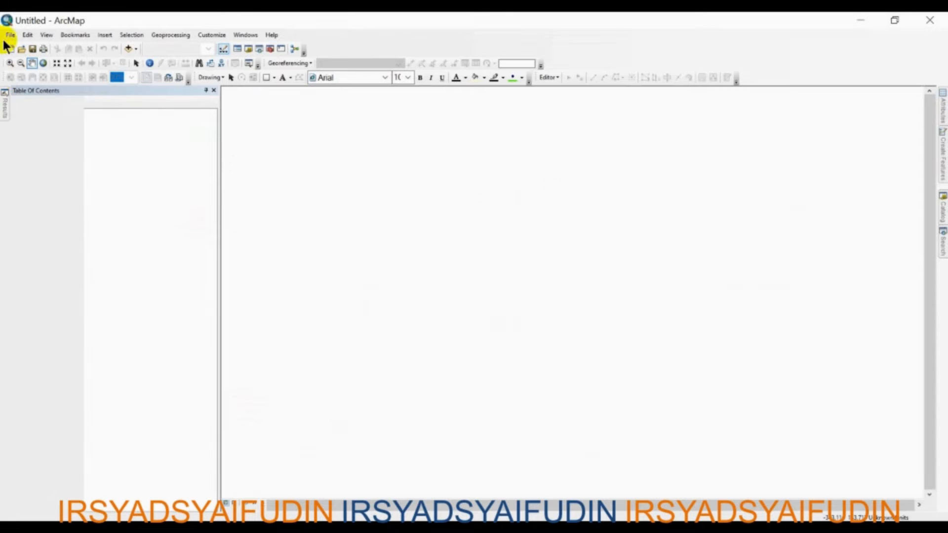
click(9, 35)
click(10, 36)
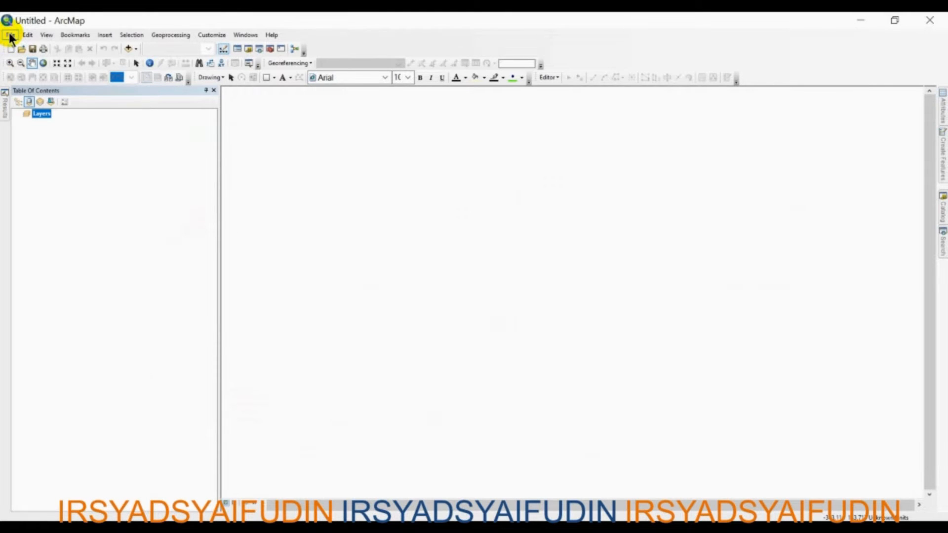
click(68, 18)
click(11, 49)
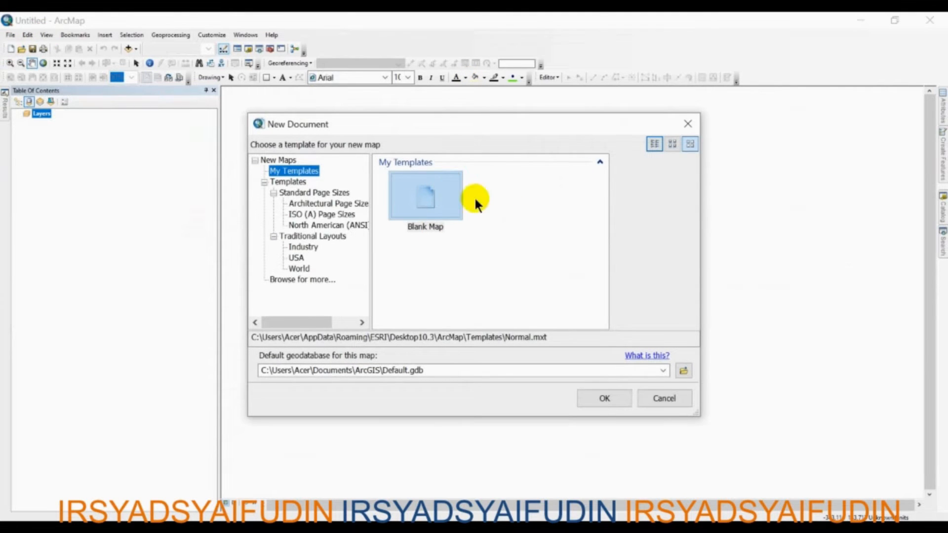
double_click(431, 203)
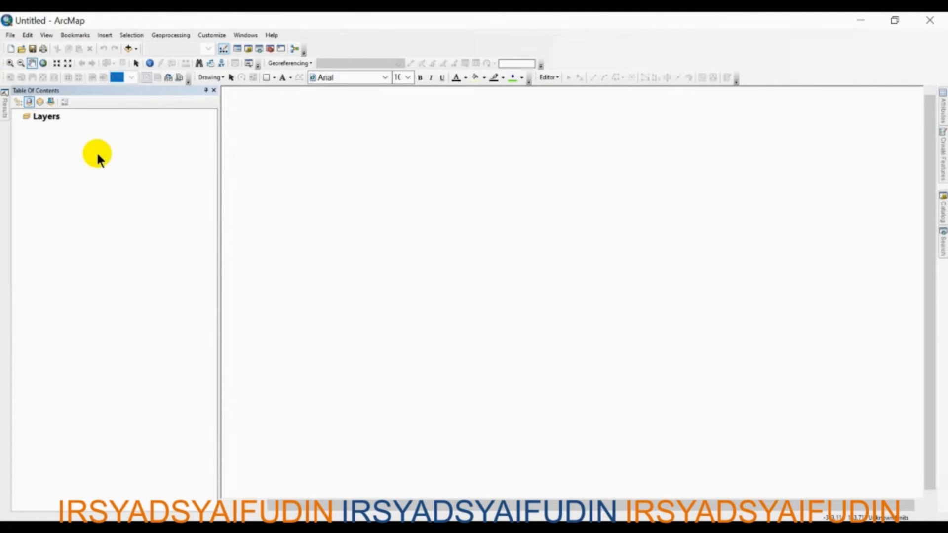
click(43, 118)
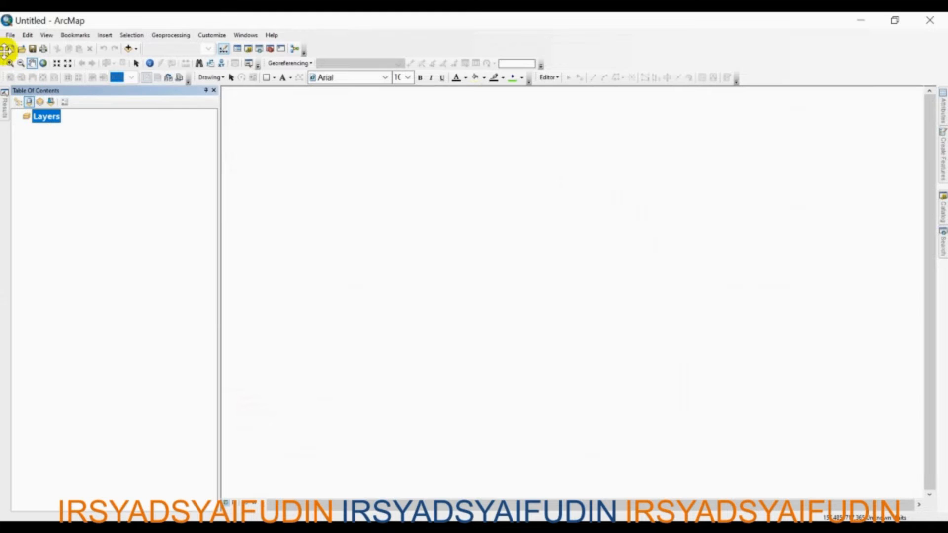
click(10, 35)
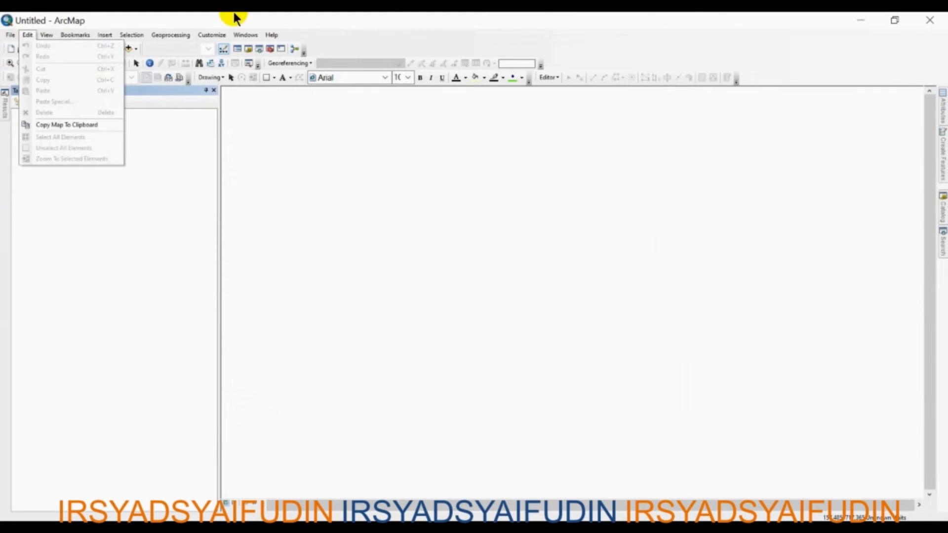
click(399, 15)
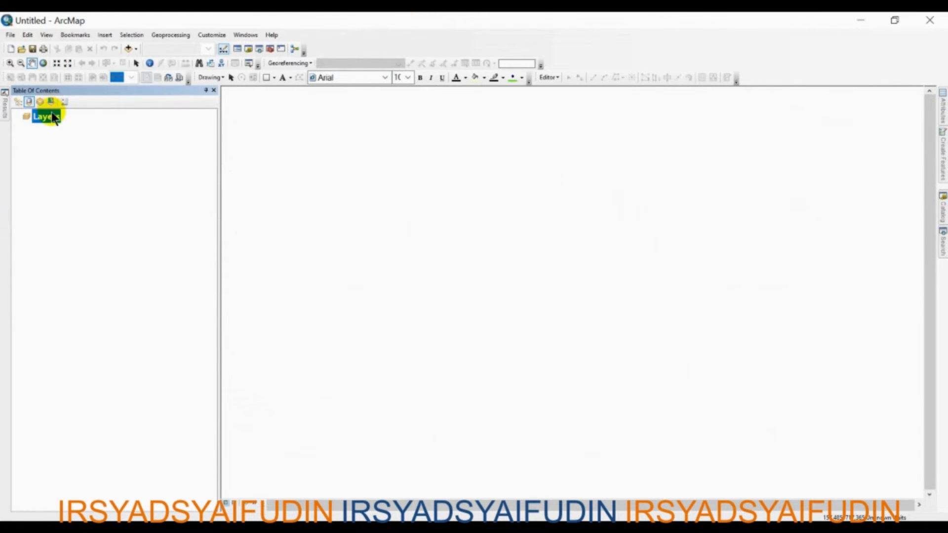
click(11, 35)
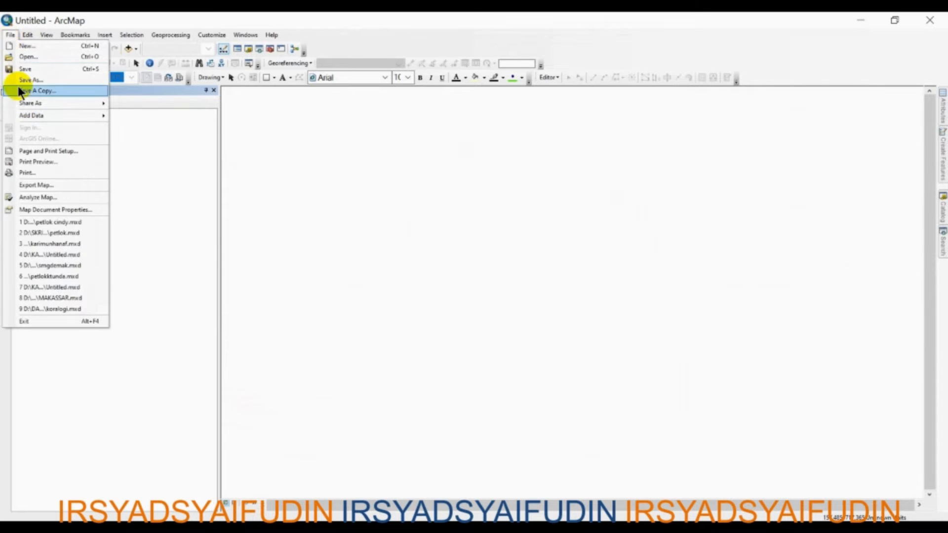
mouse_move(50, 115)
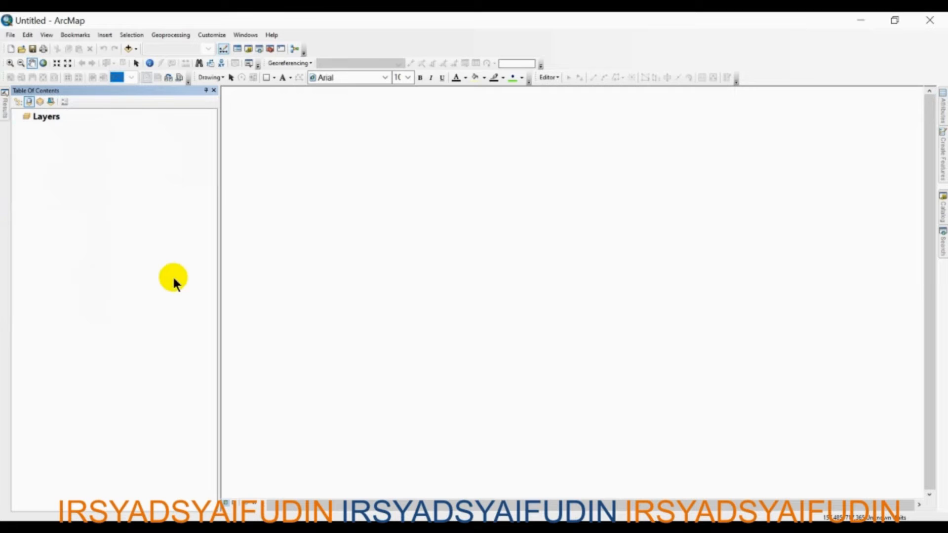
Step: Add ALGORITMATSS_NAMA_NIM.ers from the .OLAHAN BARU folder in DATA TSS SIG 2020 to the map's Layers
click(38, 119)
right_click(43, 118)
click(58, 121)
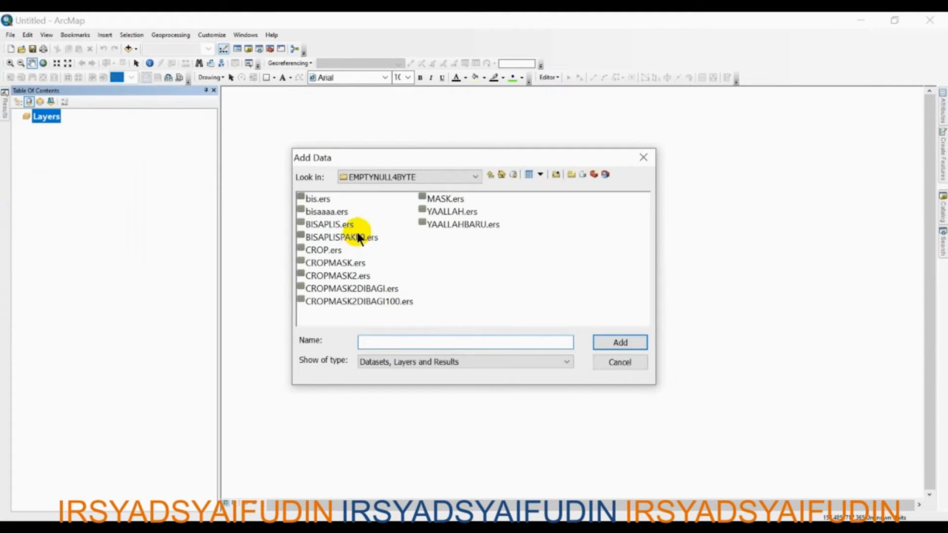
click(488, 175)
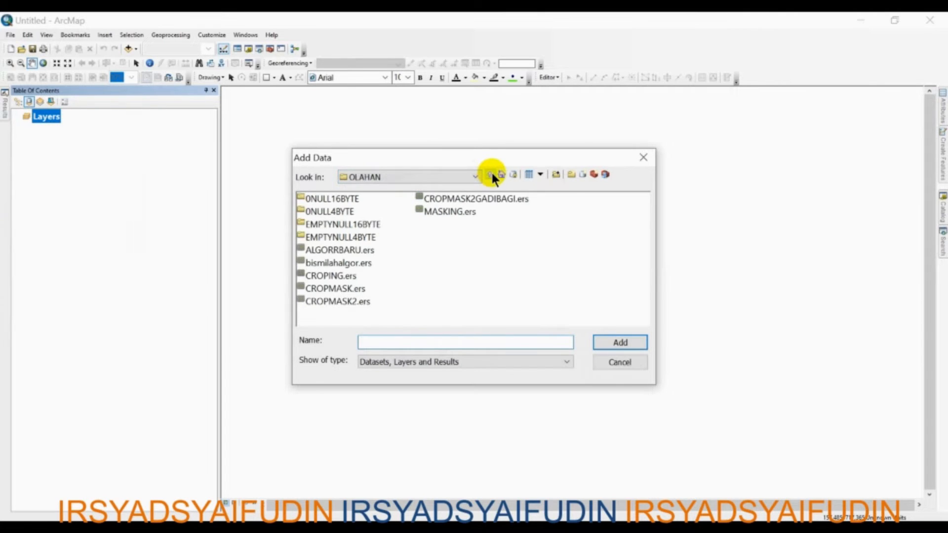
click(491, 175)
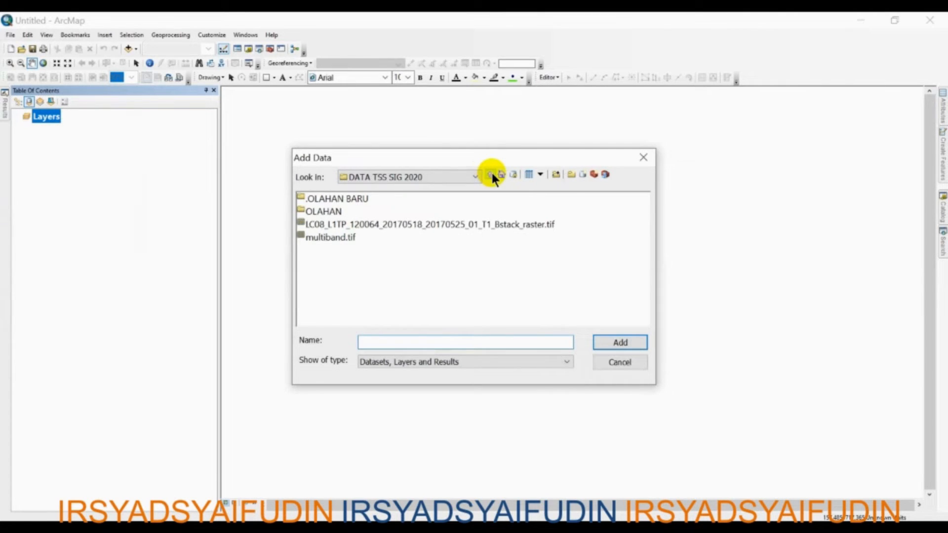
double_click(336, 199)
click(360, 198)
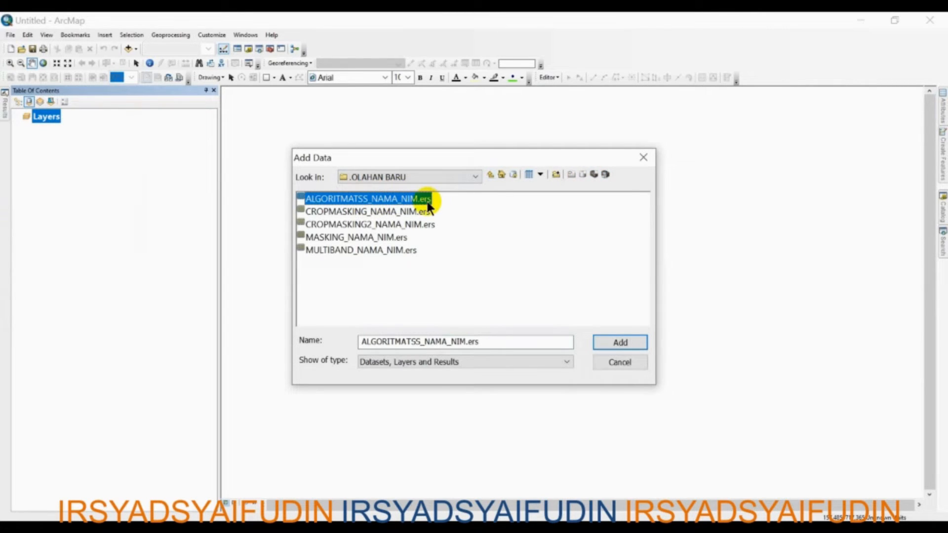
click(632, 349)
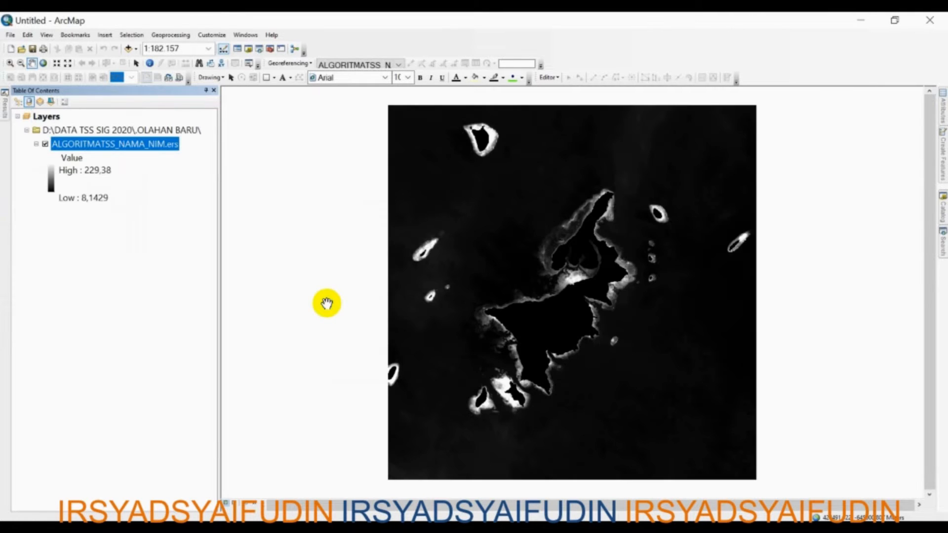
Step: Review the TSS raster on the map and the high and low values in its legend
mouse_move(567, 326)
mouse_down()
mouse_move(530, 316)
mouse_move(551, 336)
mouse_move(562, 320)
mouse_up()
click(87, 198)
click(73, 173)
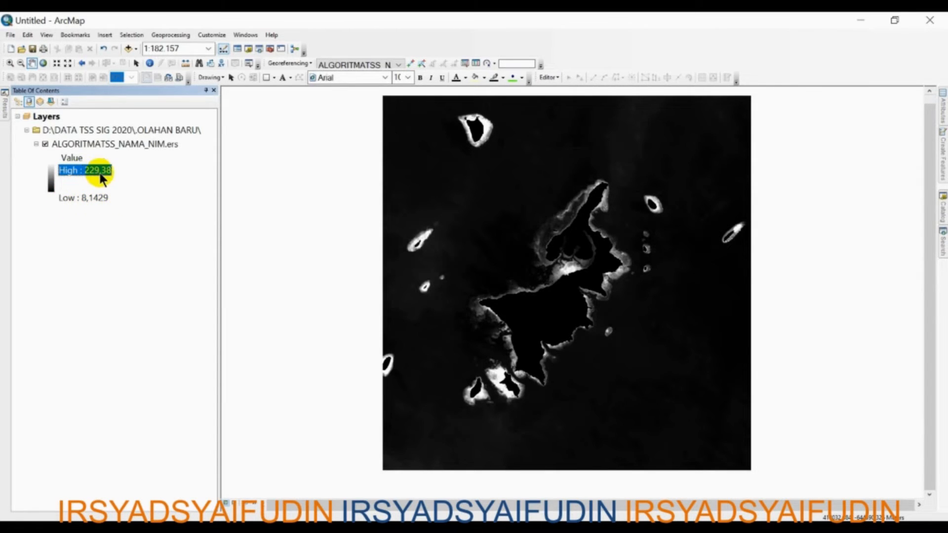
click(118, 143)
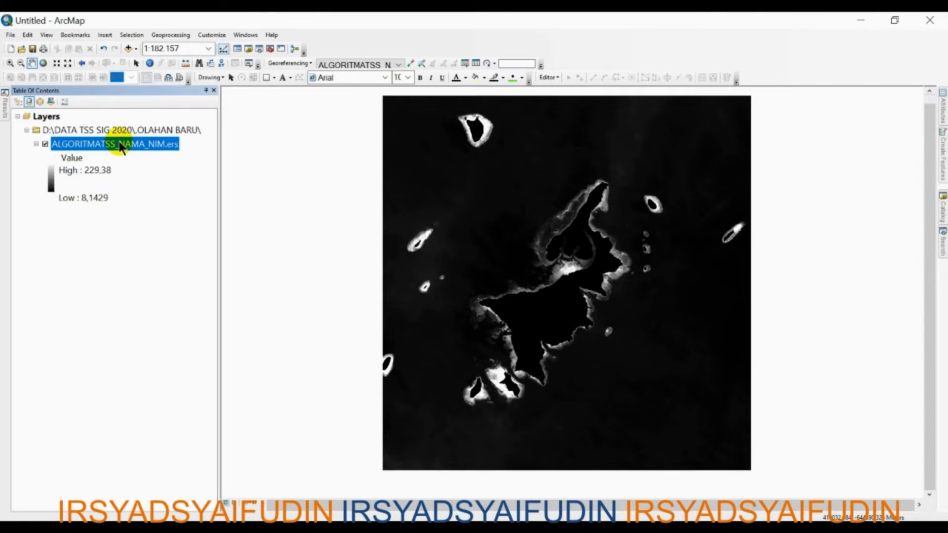
drag(529, 271, 600, 306)
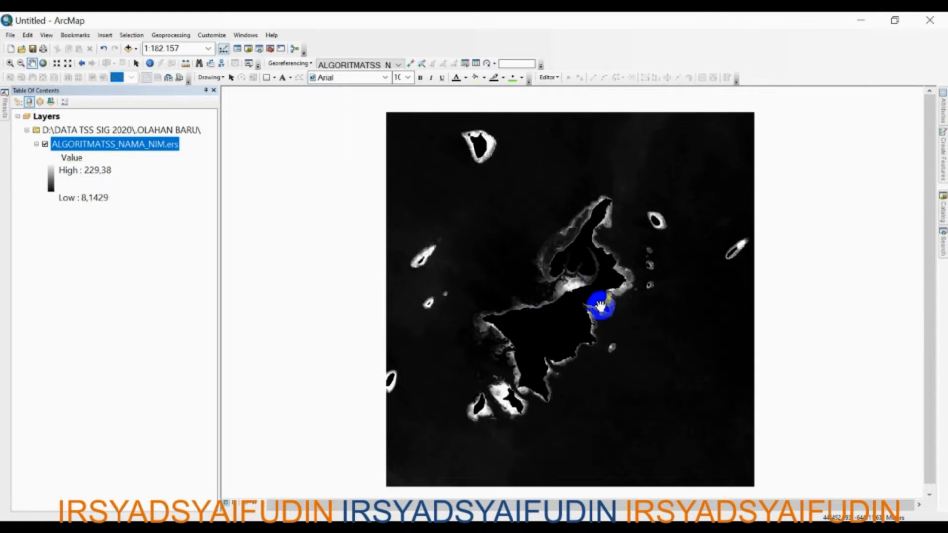
Step: Open the ALGORITMATSS_NAMA_NIM.ers layer's properties and set its symbology to Classified
right_click(96, 146)
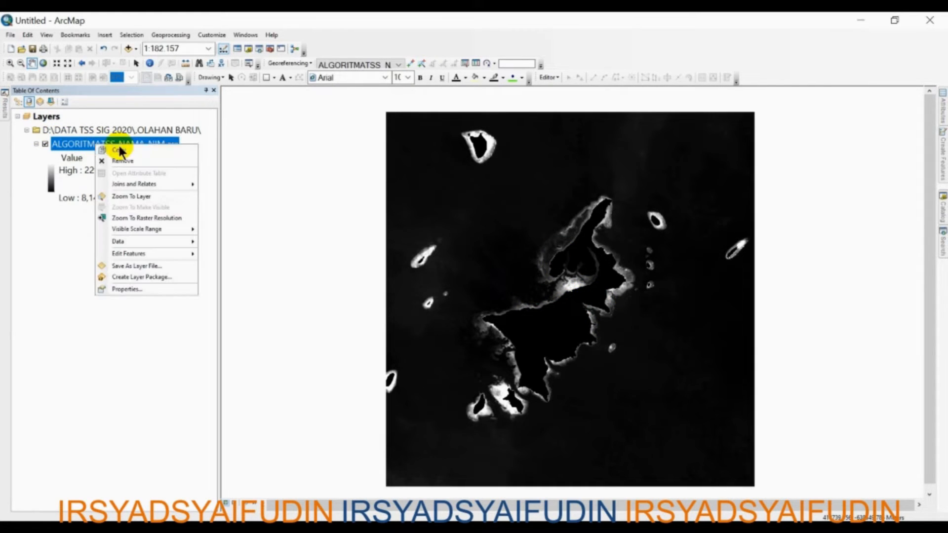
click(38, 248)
right_click(91, 144)
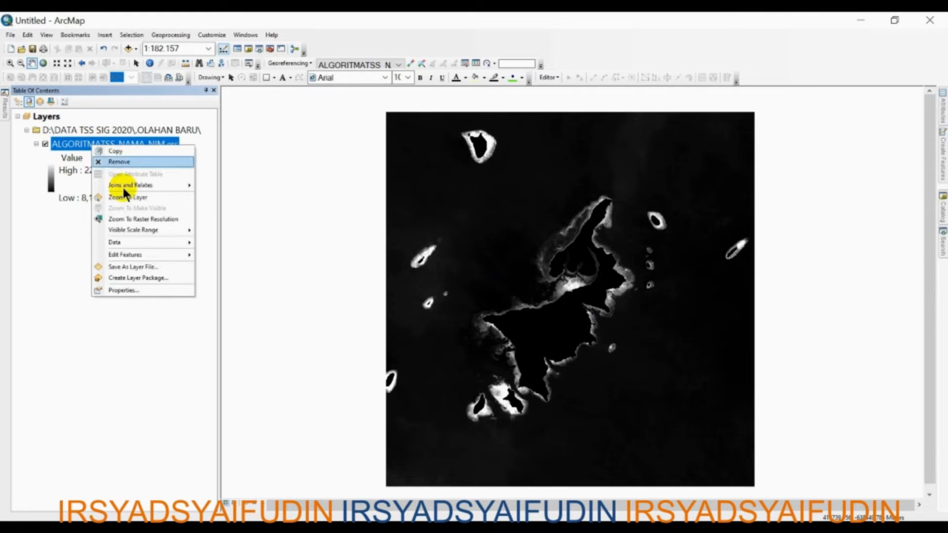
click(134, 287)
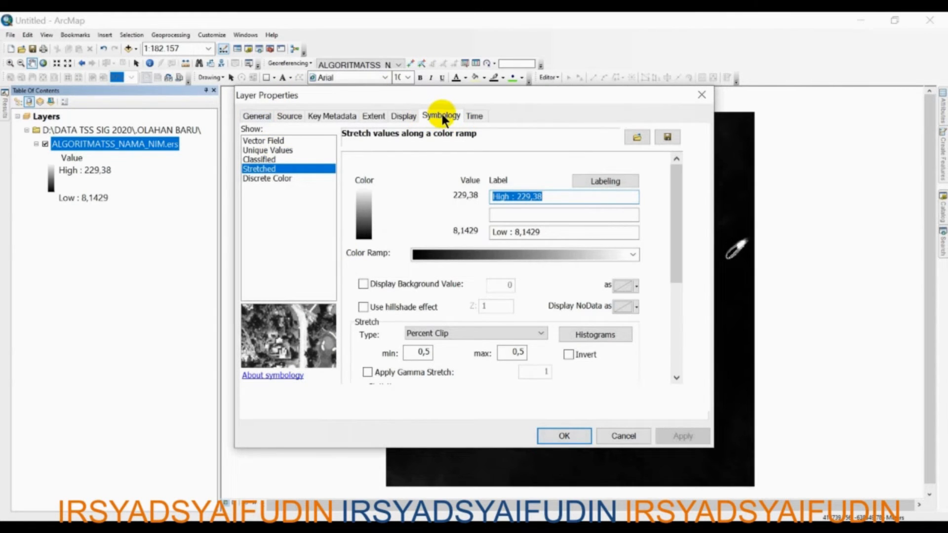
click(260, 160)
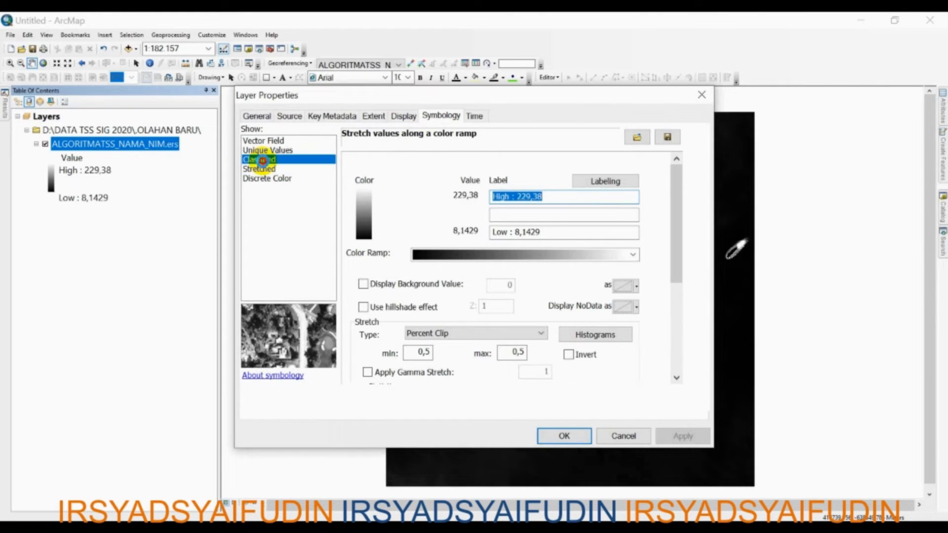
click(522, 316)
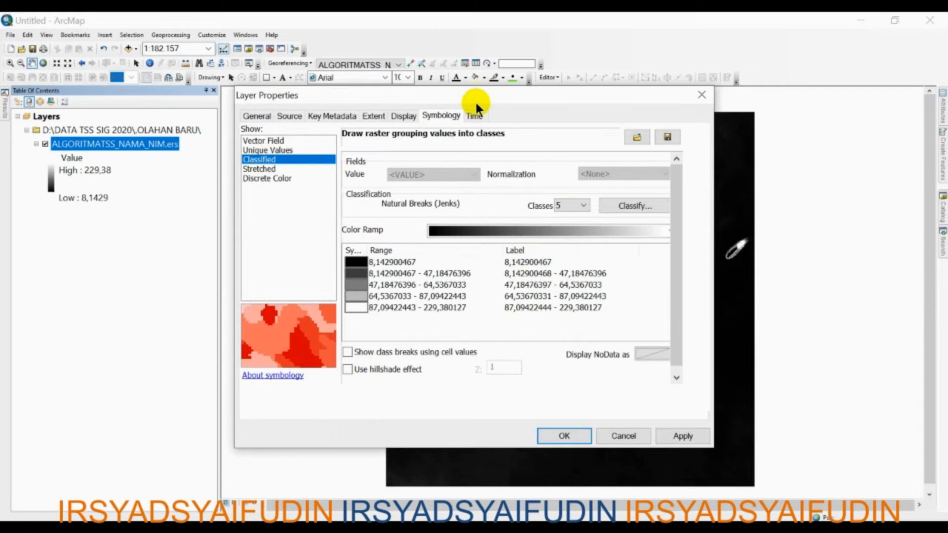
drag(475, 100, 421, 95)
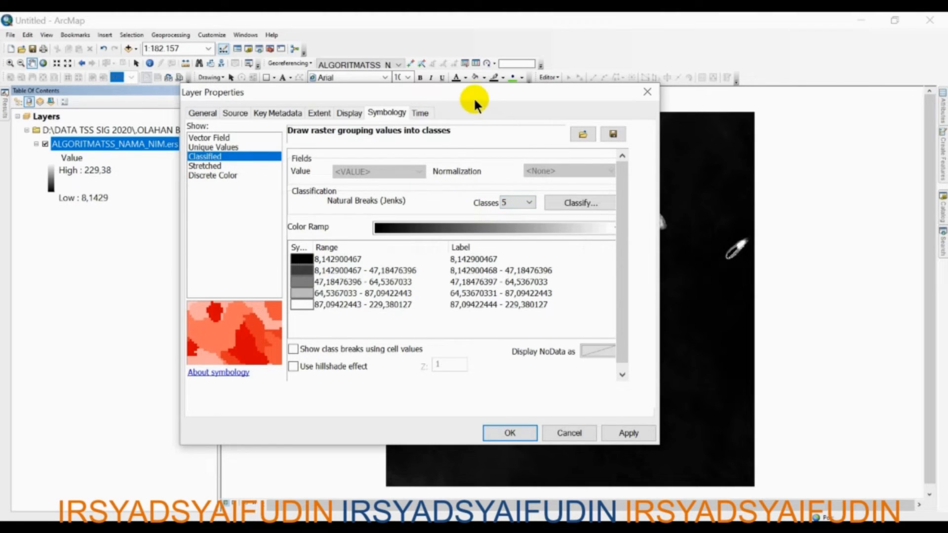
mouse_move(473, 97)
mouse_down()
mouse_move(522, 124)
mouse_move(470, 81)
mouse_up()
Step: Set the classification to 8 classes and apply the multicolour spectrum ramp running from grey through red, green and blue to red
click(558, 186)
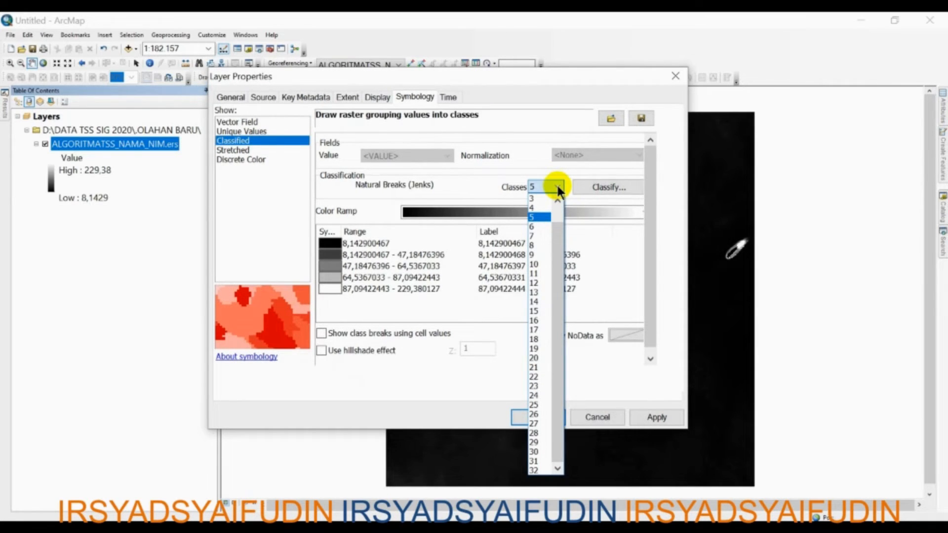
click(544, 184)
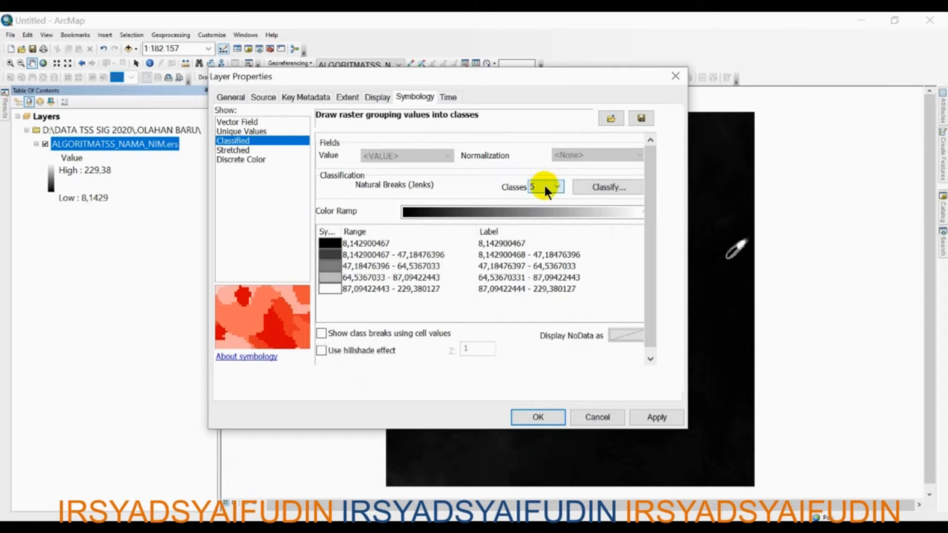
click(544, 183)
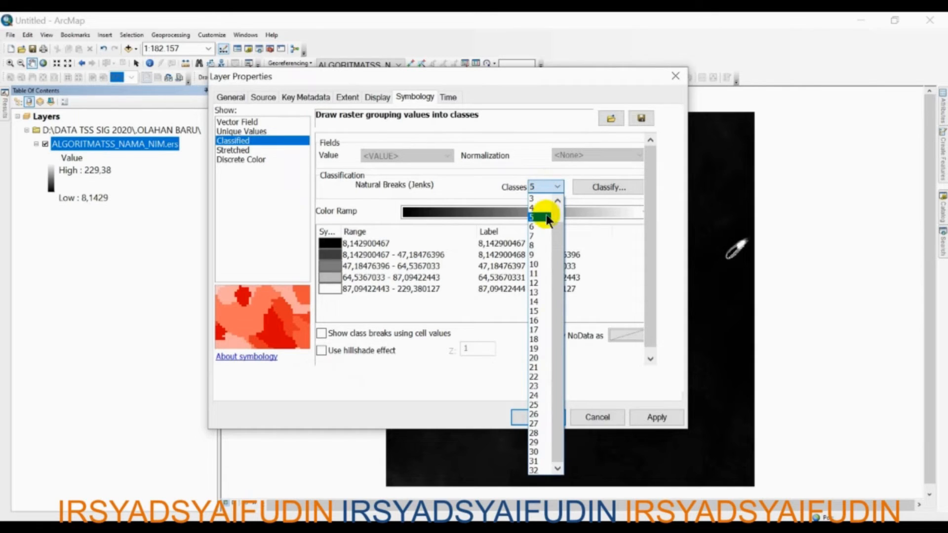
click(533, 245)
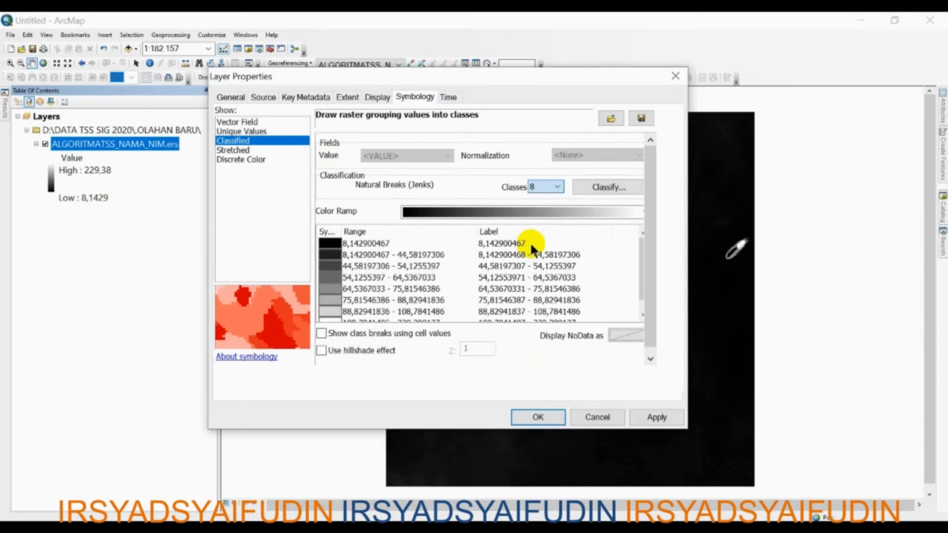
click(500, 214)
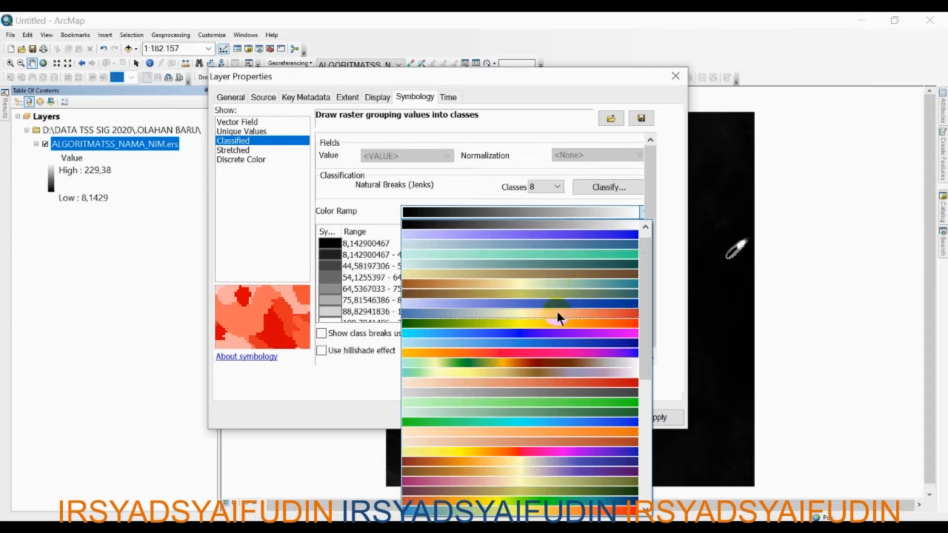
scroll(547, 276, up, 1)
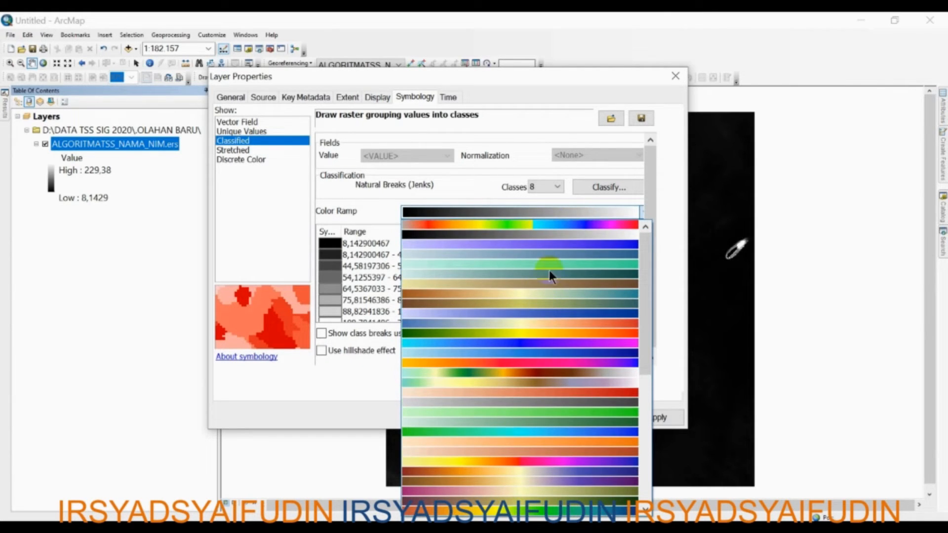
click(536, 223)
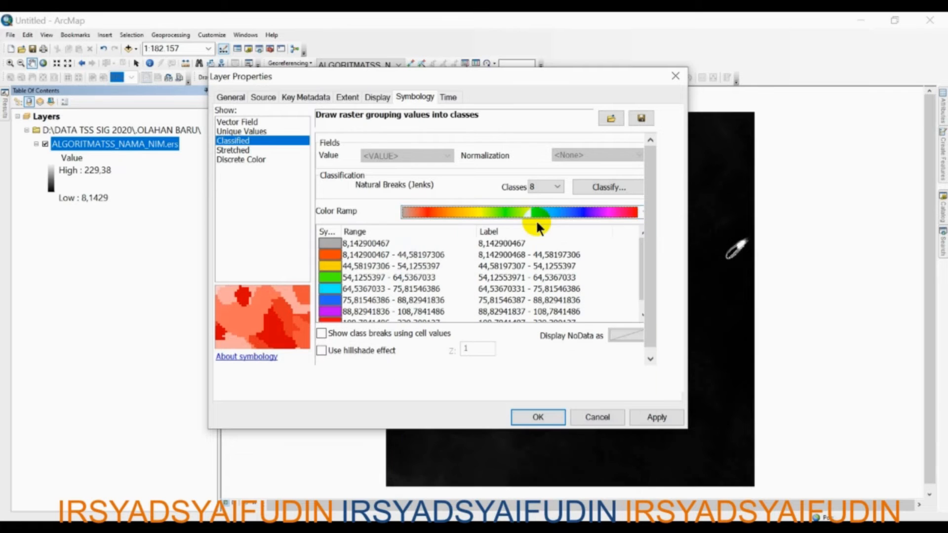
Step: Open the classification settings and set the first four class break values to 10, 25, 50 and 60
click(609, 187)
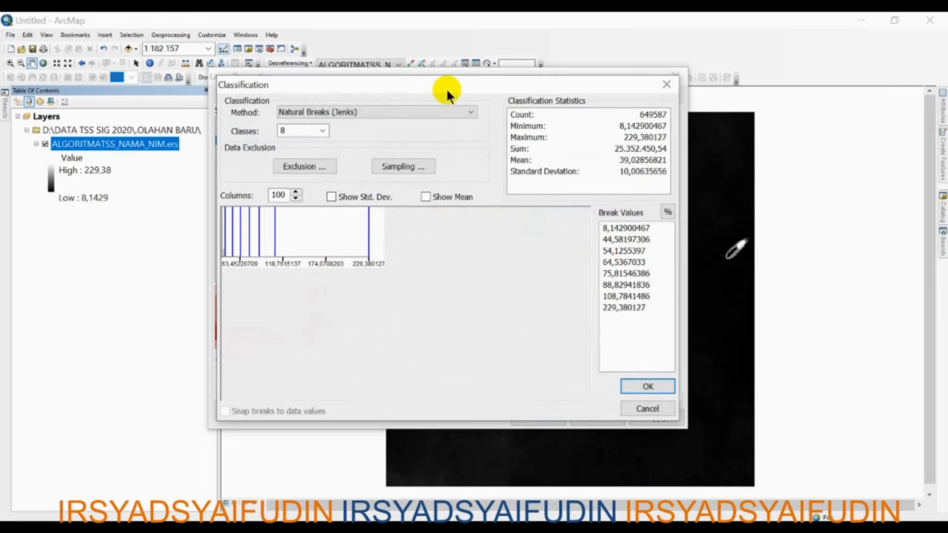
drag(442, 85, 404, 107)
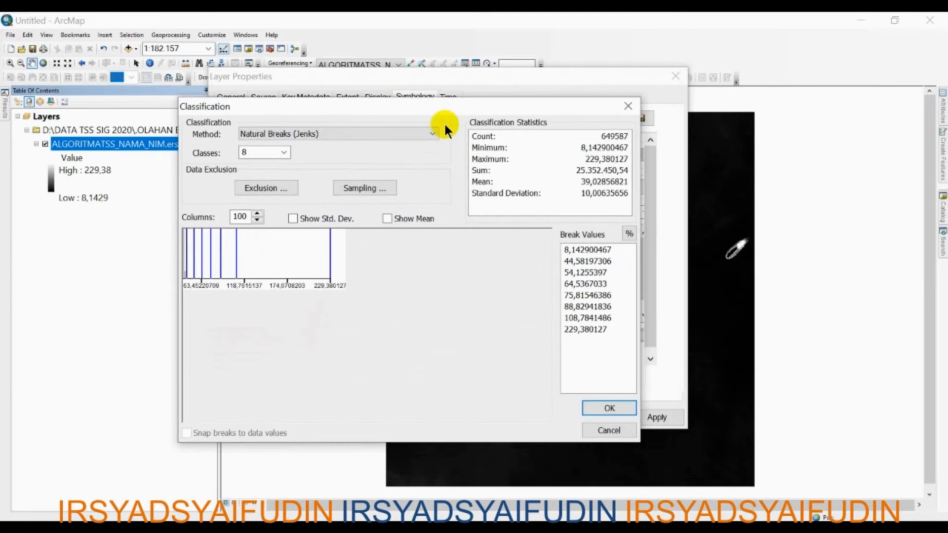
click(600, 250)
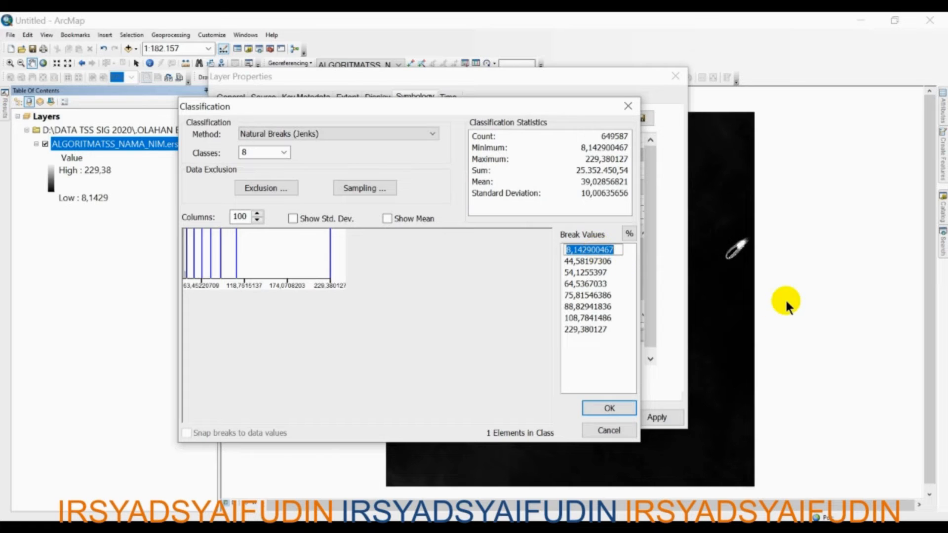
text(10)
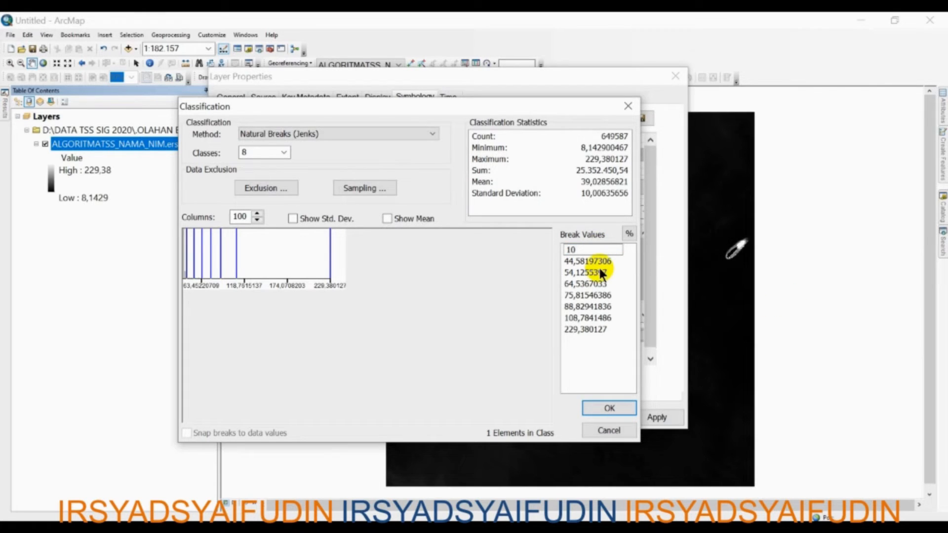
click(602, 260)
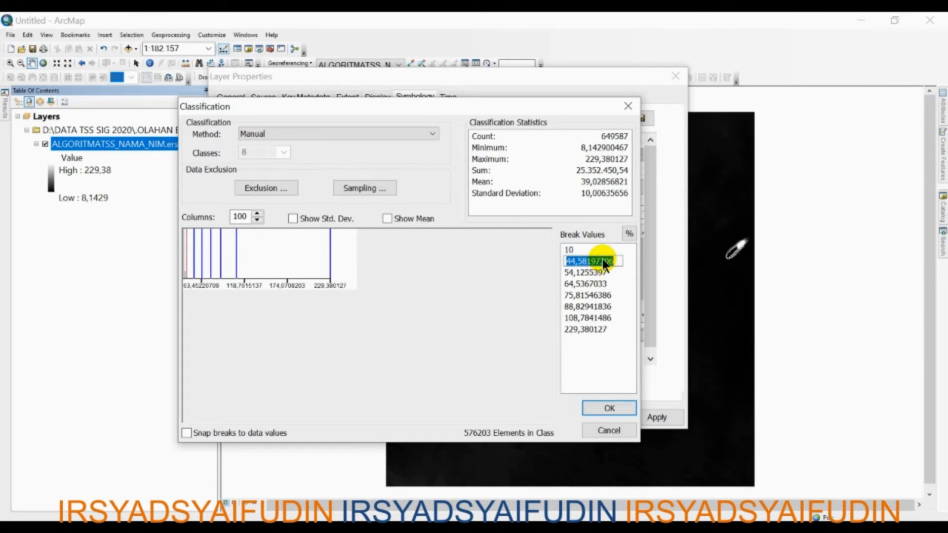
text(25)
click(592, 273)
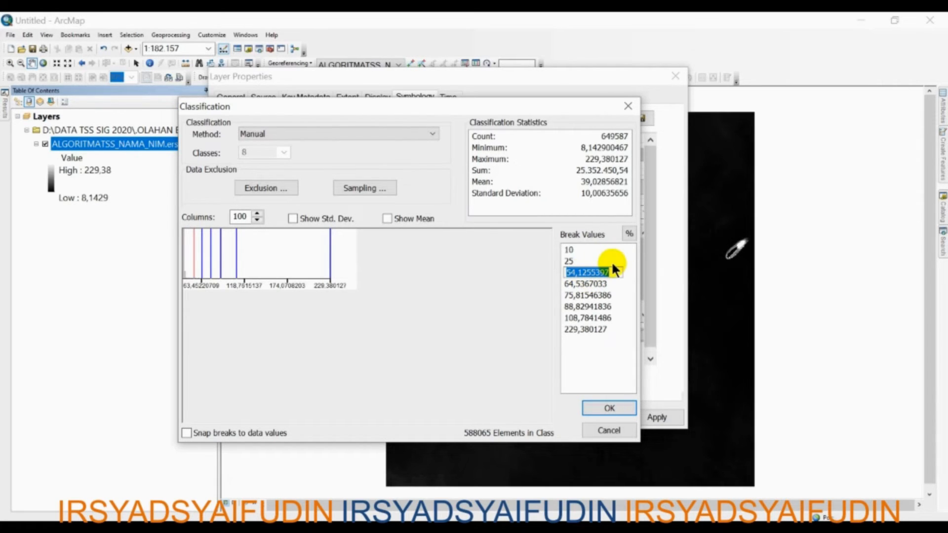
text(50)
key(Return)
click(594, 285)
text(60)
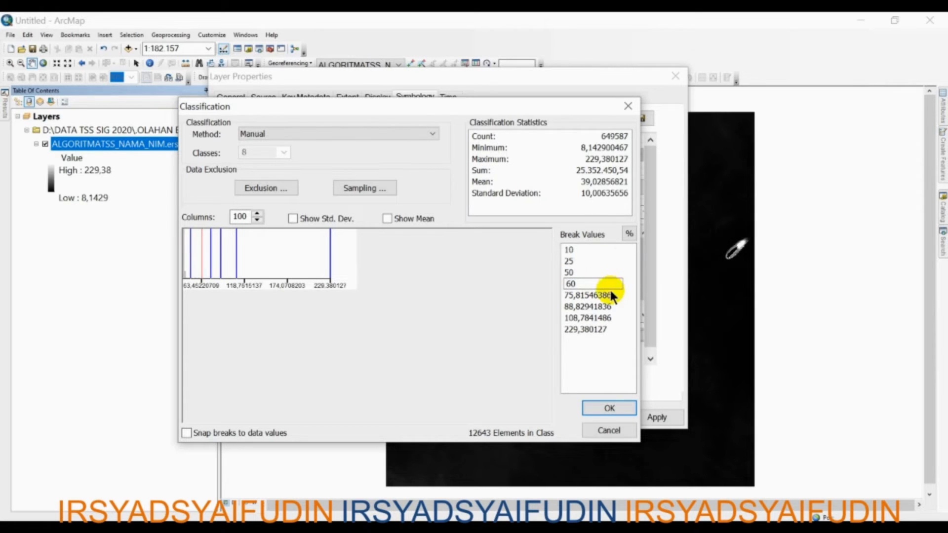
key(Return)
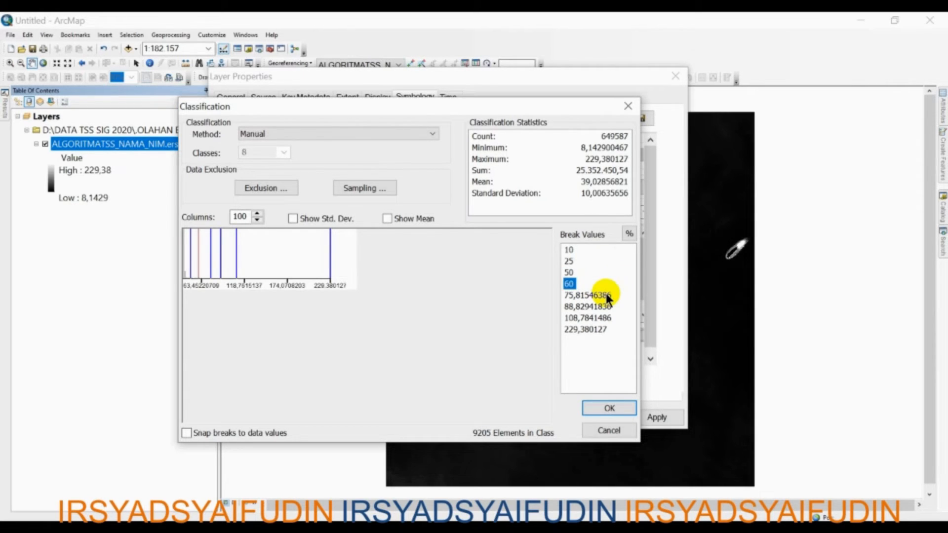
Step: Set the fifth, sixth and seventh class break values to 75, 100 and 150, and accept the classification
click(607, 295)
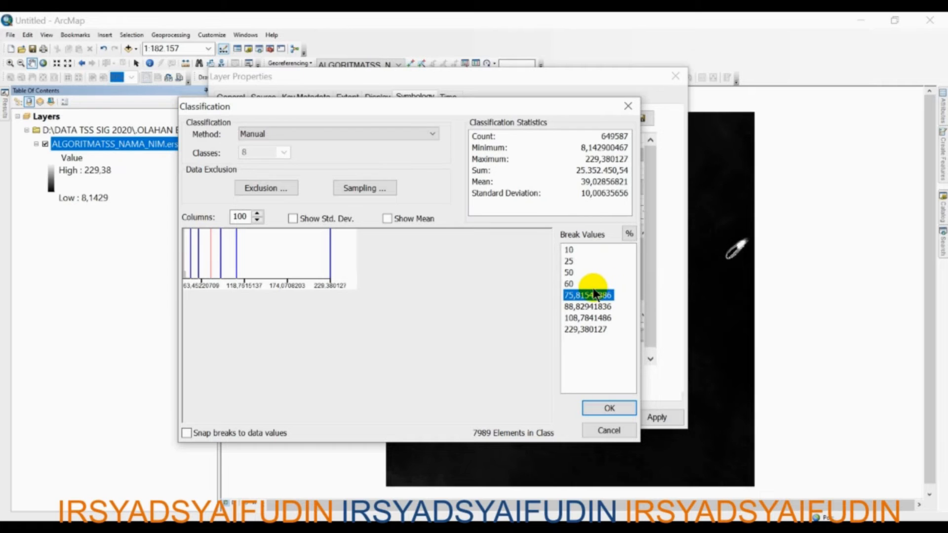
click(585, 282)
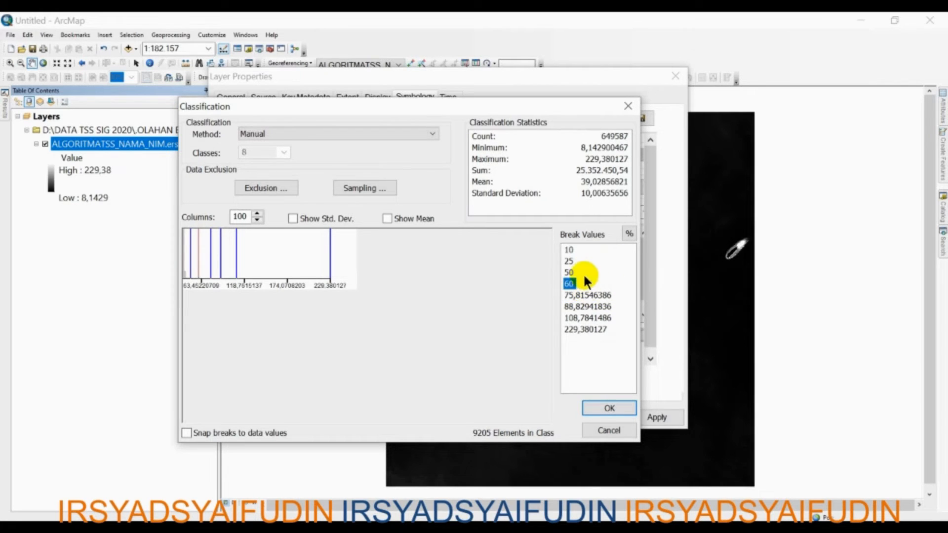
click(583, 273)
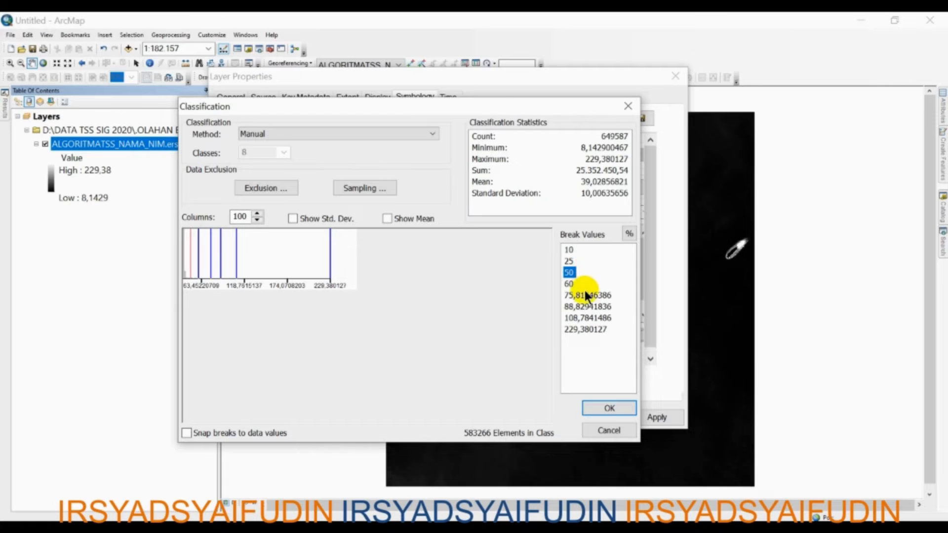
click(585, 294)
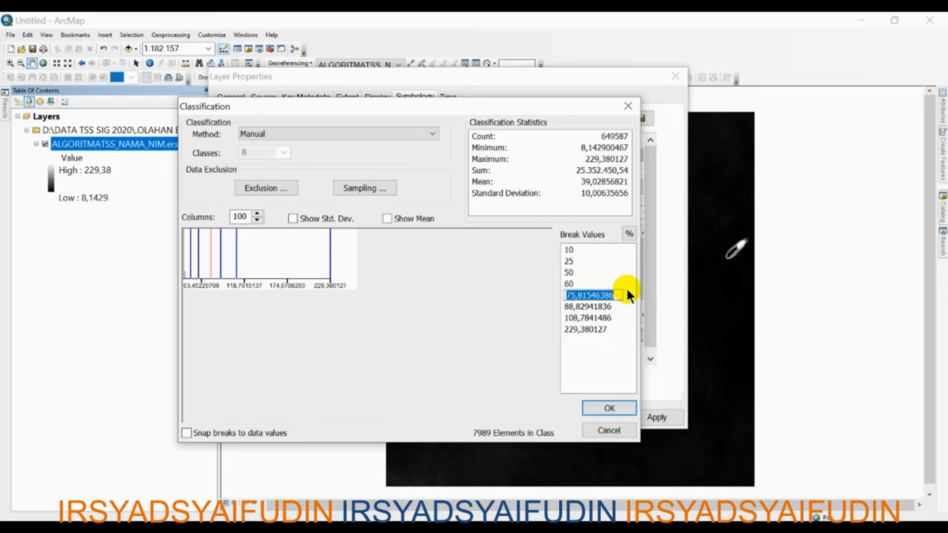
text(75)
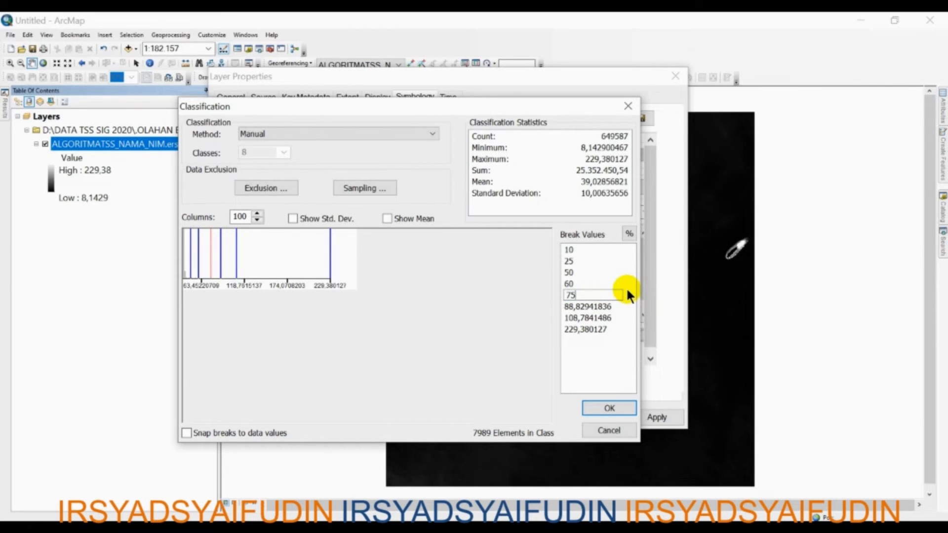
key(Return)
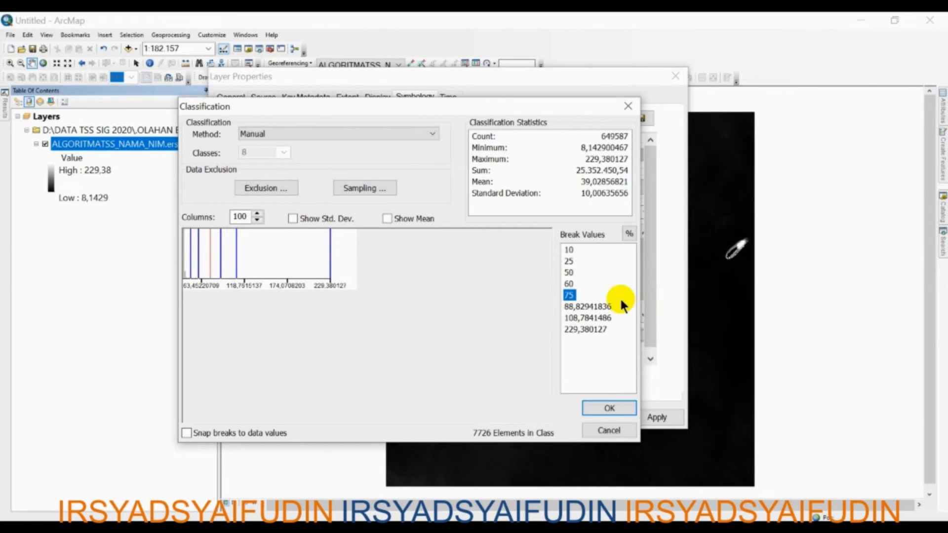
click(599, 306)
text(100)
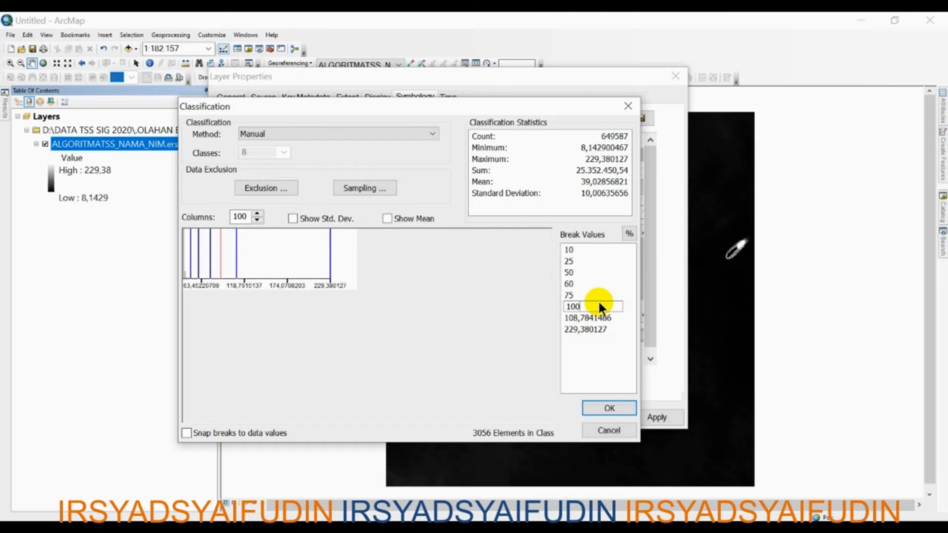
key(Return)
click(603, 318)
text(150)
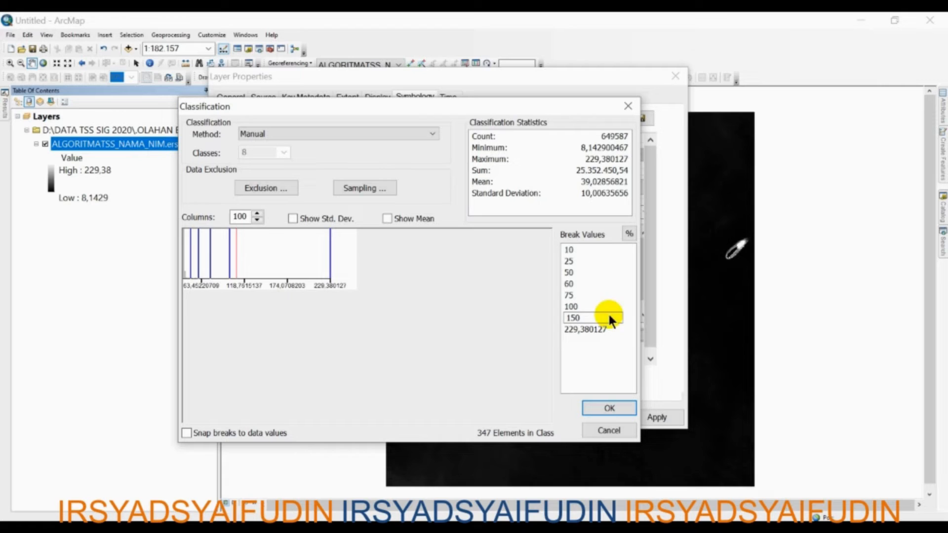
key(Return)
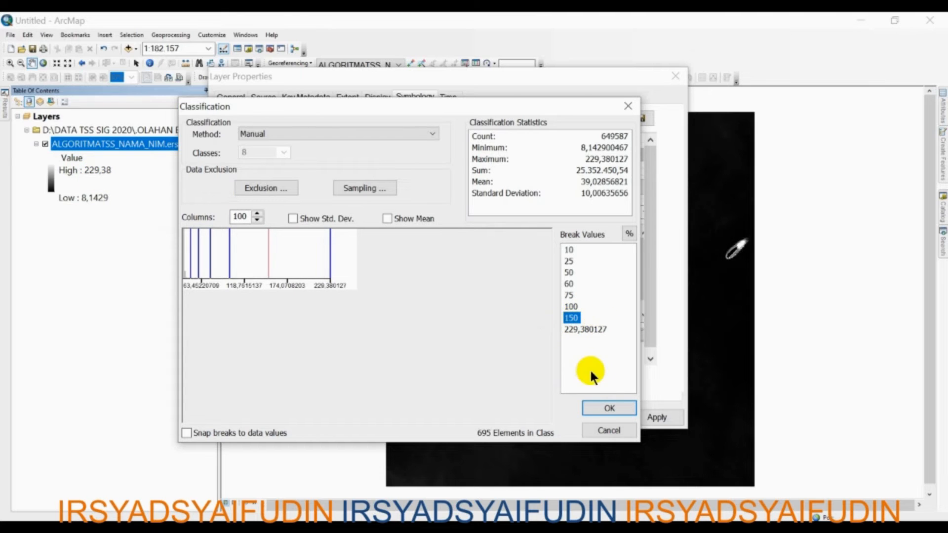
click(626, 404)
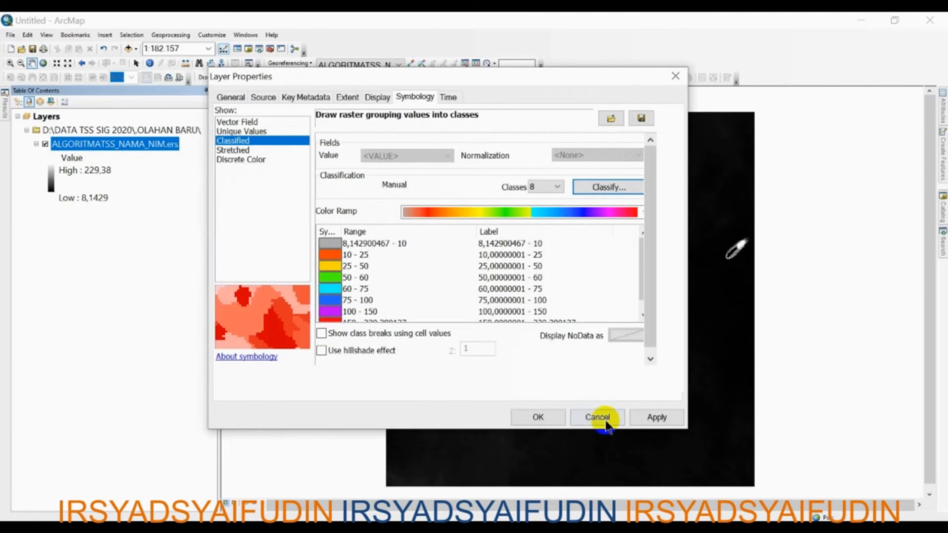
Step: Colour the lowest class, ending at 10, black and apply the classified symbology to the TSS layer
scroll(449, 270, down, 1)
scroll(448, 270, up, 1)
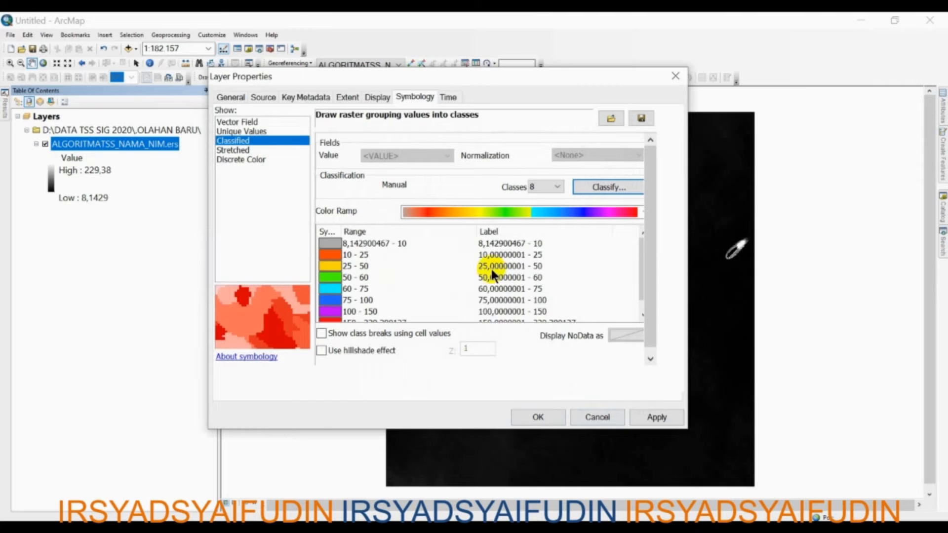
click(334, 241)
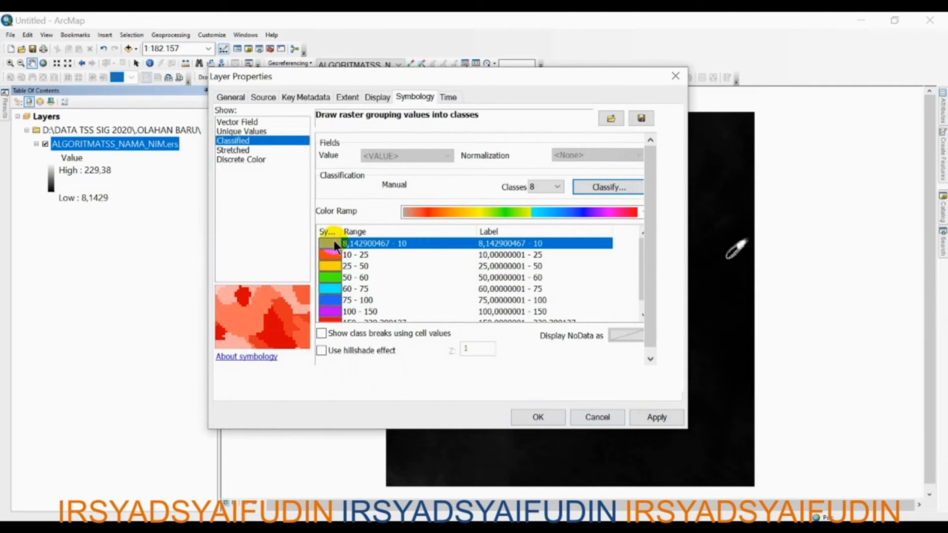
click(339, 346)
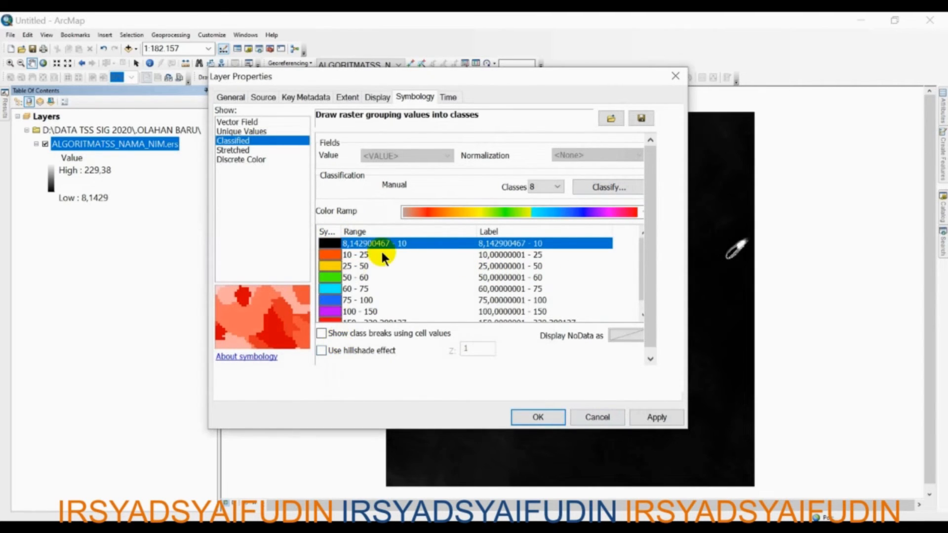
scroll(383, 252, down, 1)
scroll(388, 275, up, 1)
click(552, 416)
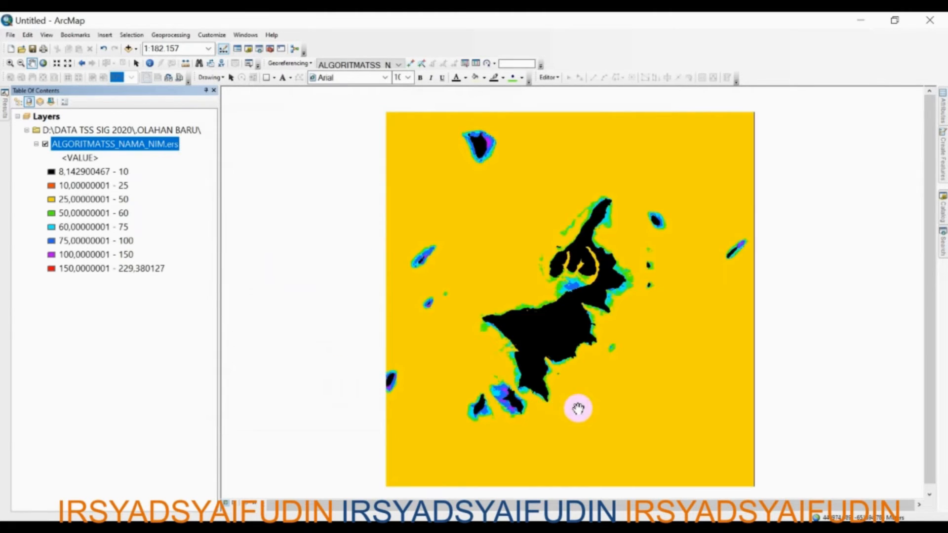
Step: Examine the classified TSS colours close up along the island's coastline and bay
drag(603, 321, 571, 311)
scroll(507, 282, down, 2)
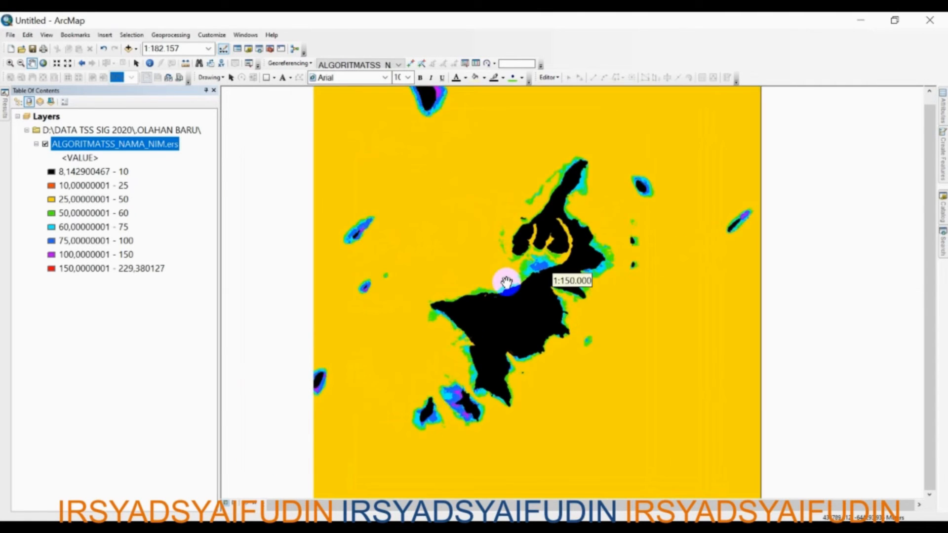
scroll(506, 282, down, 5)
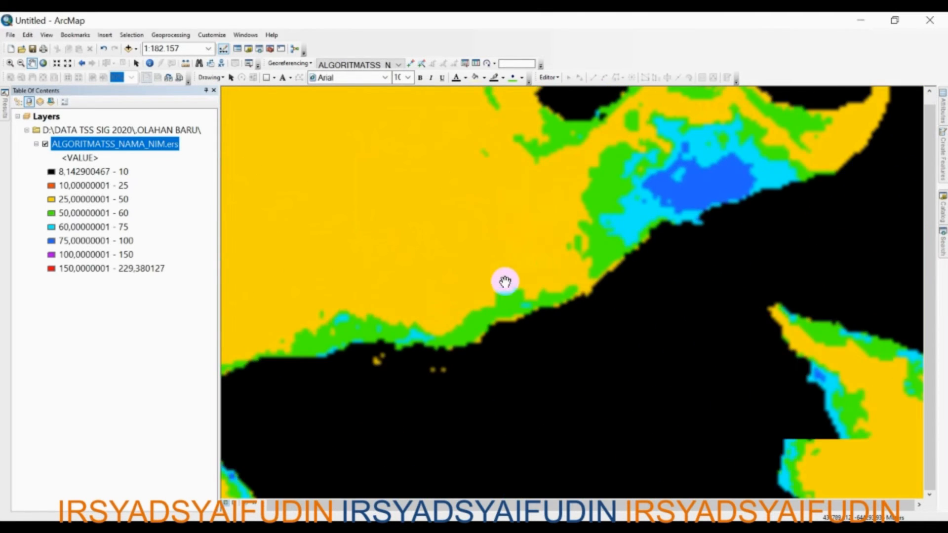
scroll(612, 212, down, 3)
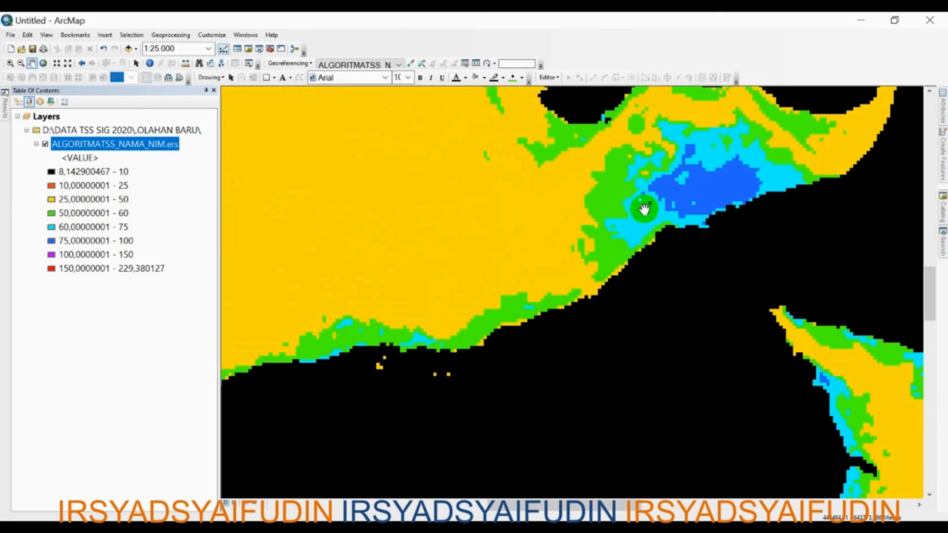
drag(661, 142, 407, 299)
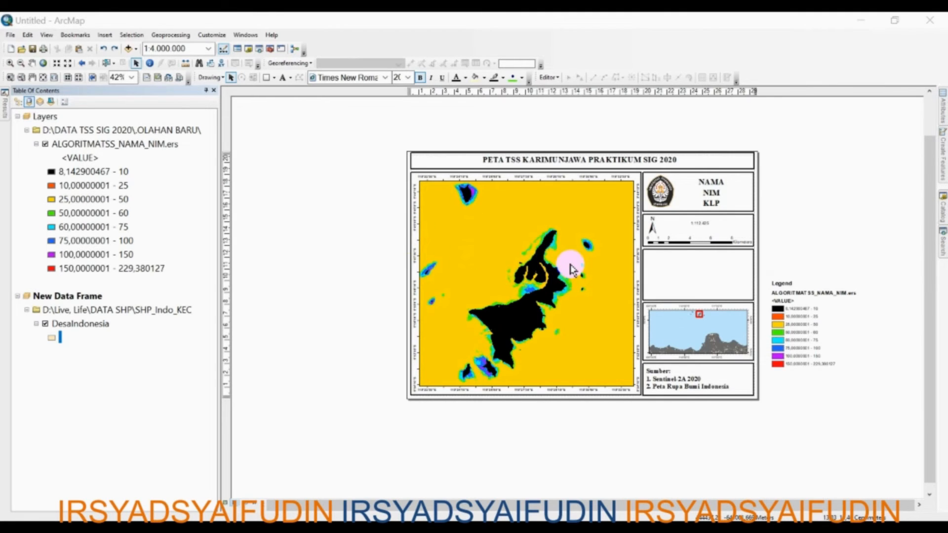
Step: Review the map layout, including the north arrow, the map elements available for insertion and the inset location map
scroll(570, 269, up, 1)
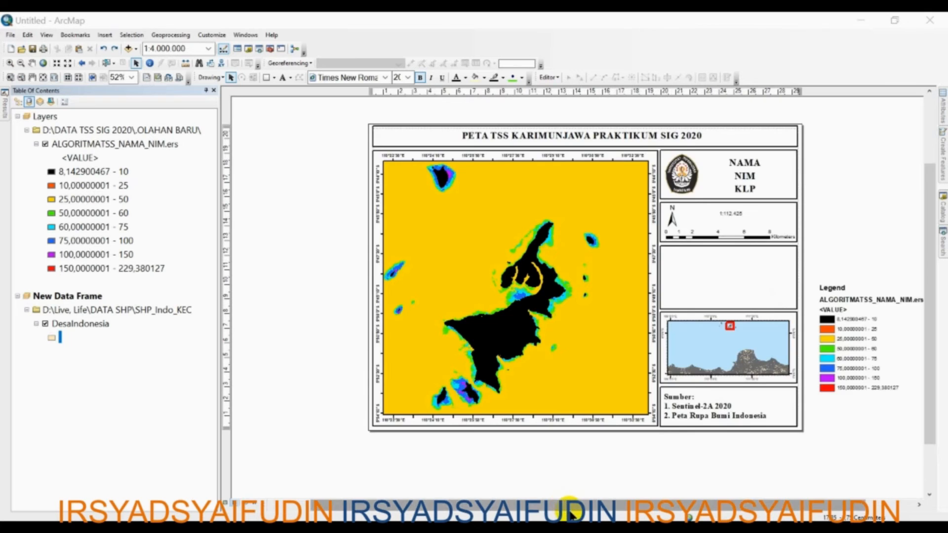
drag(571, 507, 603, 511)
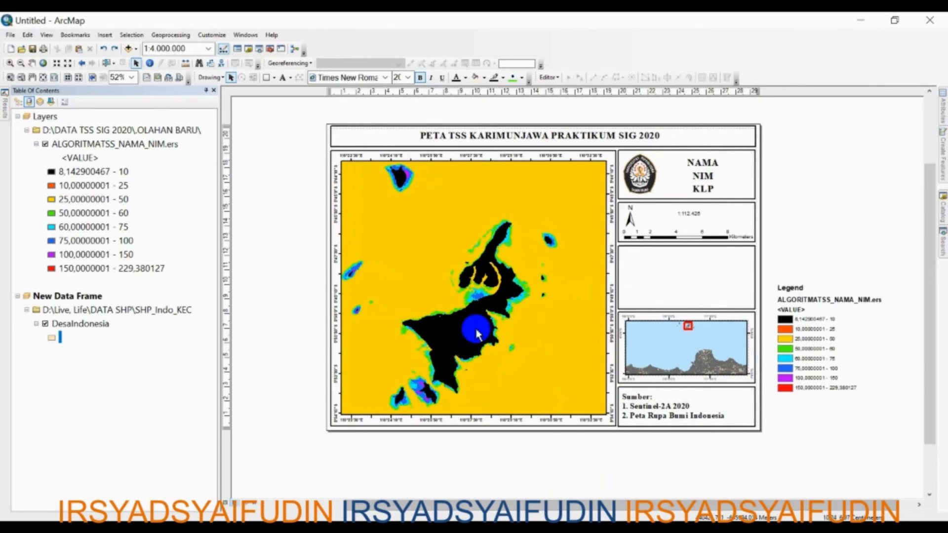
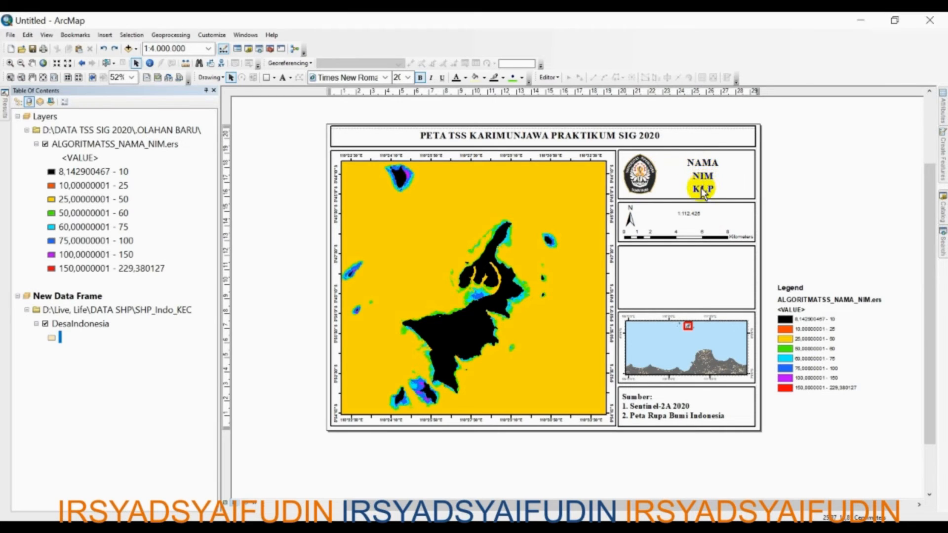
click(630, 219)
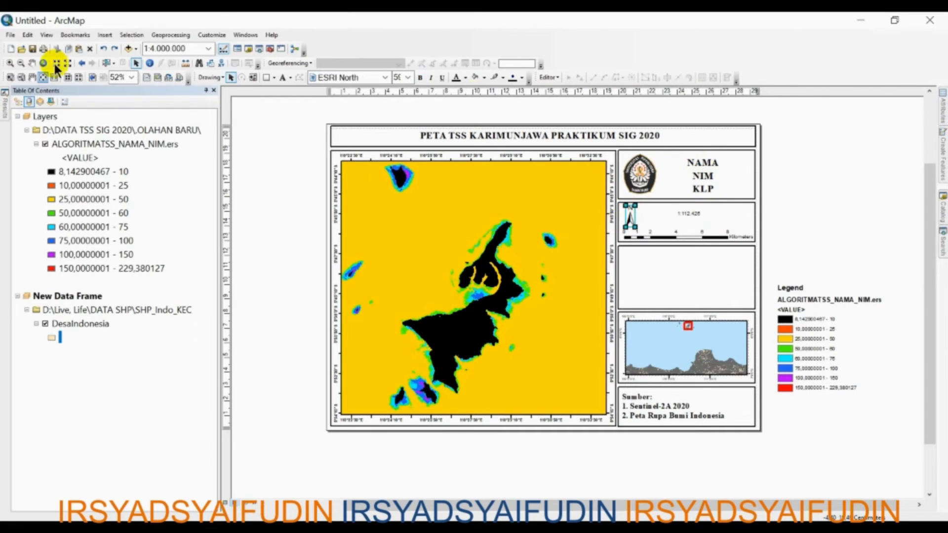
click(104, 35)
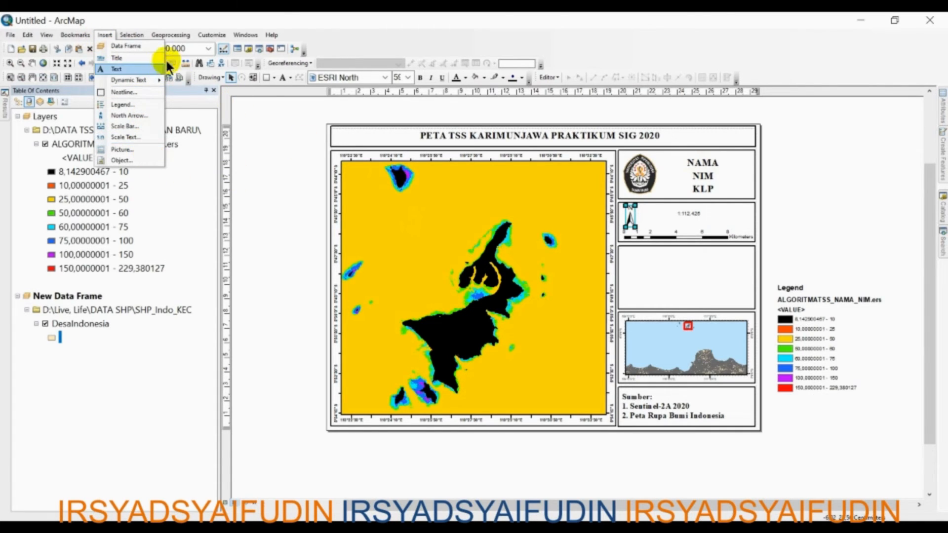
click(265, 163)
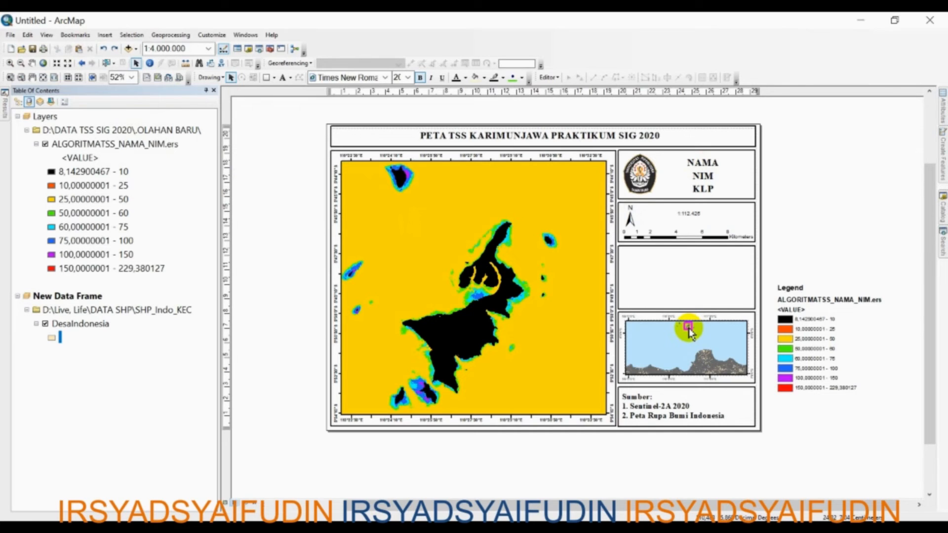
scroll(690, 334, up, 3)
scroll(691, 334, down, 6)
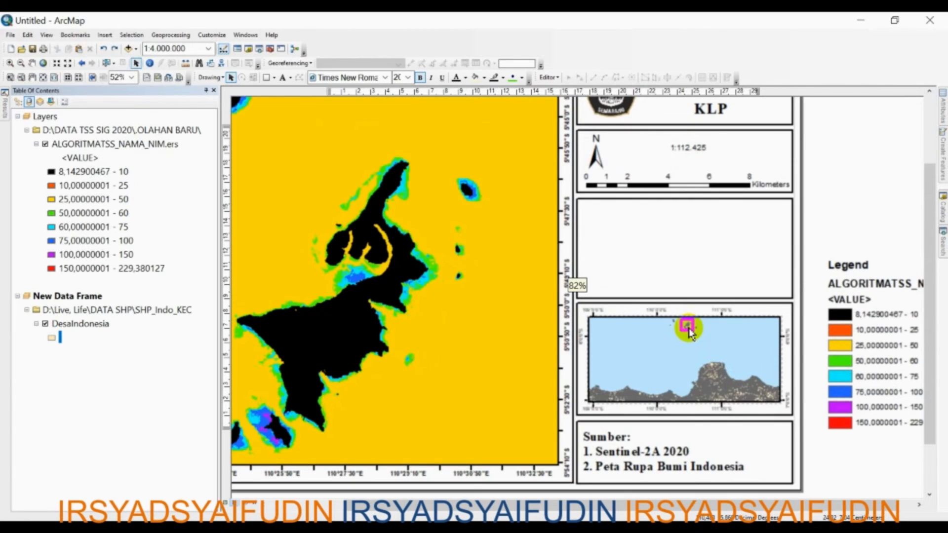
scroll(688, 333, down, 1)
scroll(686, 332, up, 3)
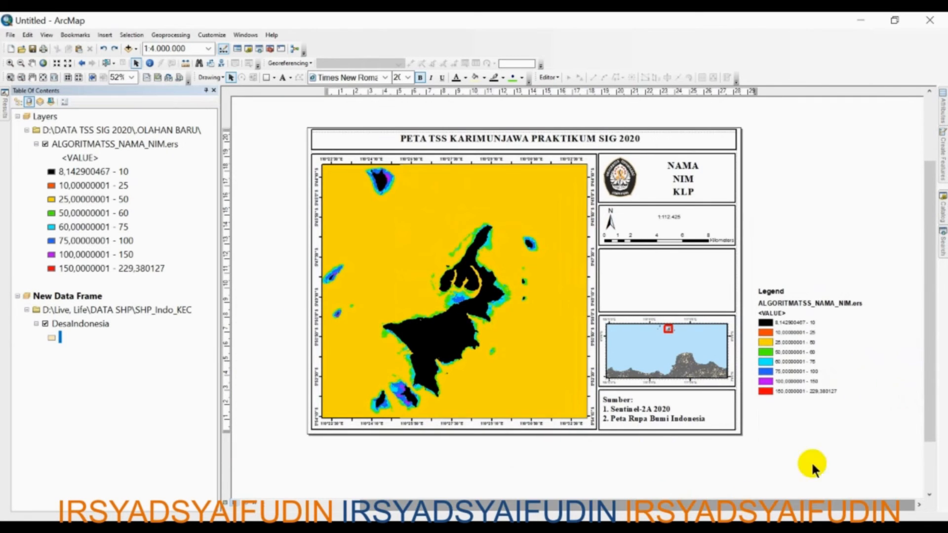
Step: Ungroup the TSS legend beside the layout page into separate elements
click(797, 321)
click(745, 348)
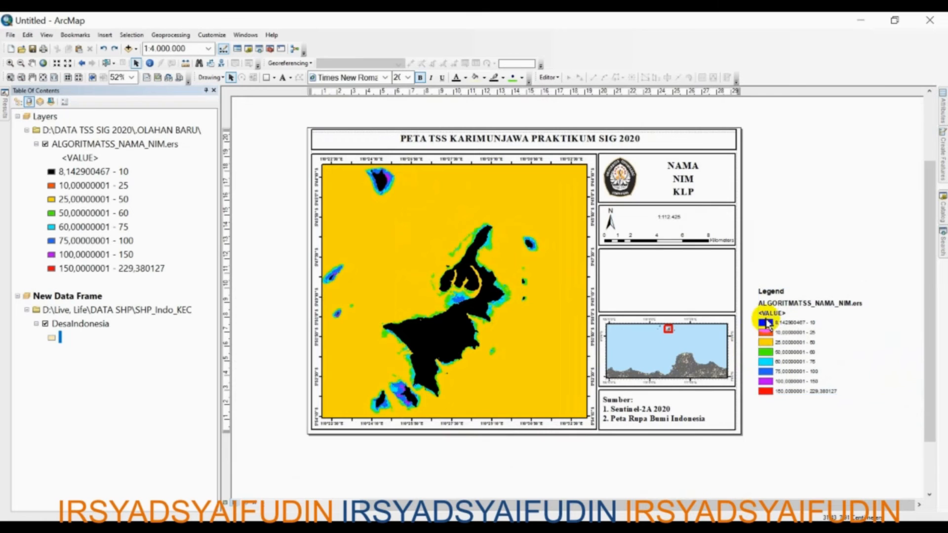
right_click(789, 319)
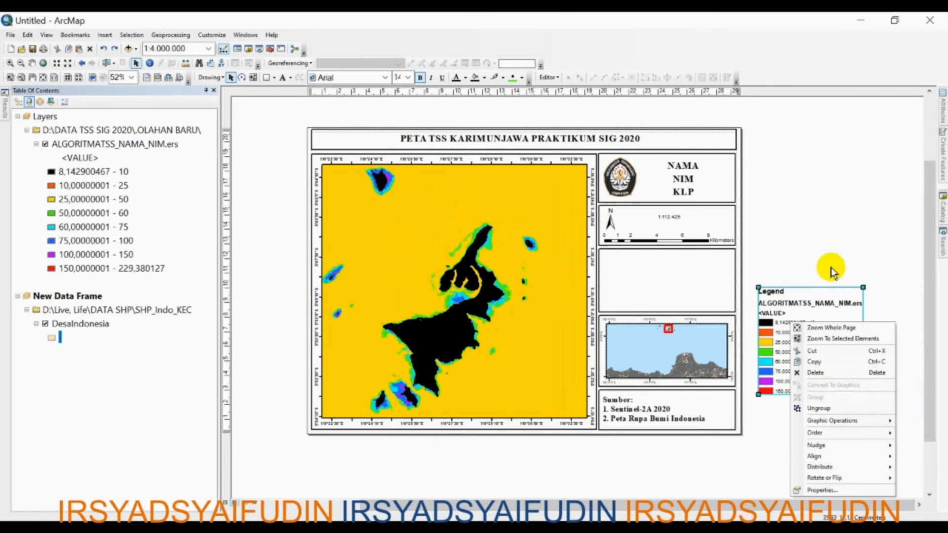
click(827, 252)
click(794, 326)
right_click(795, 327)
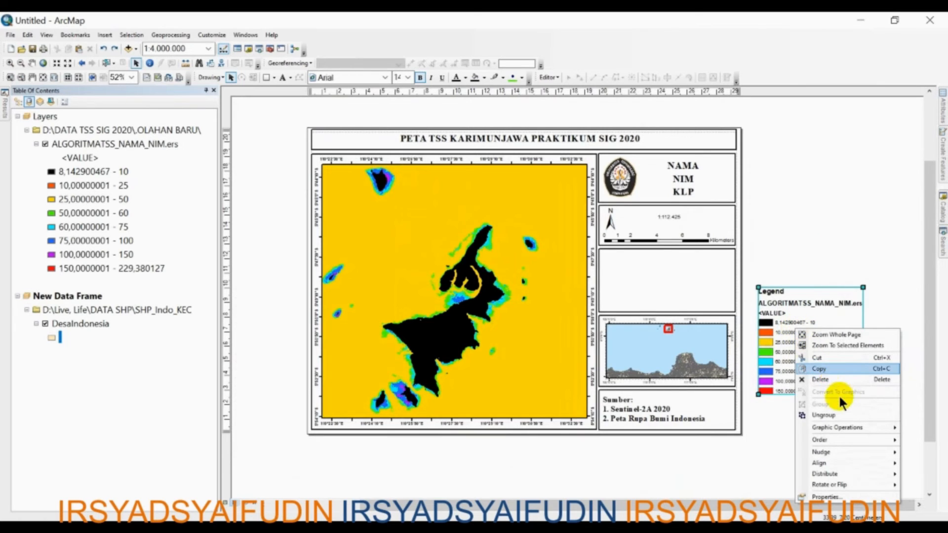
click(839, 414)
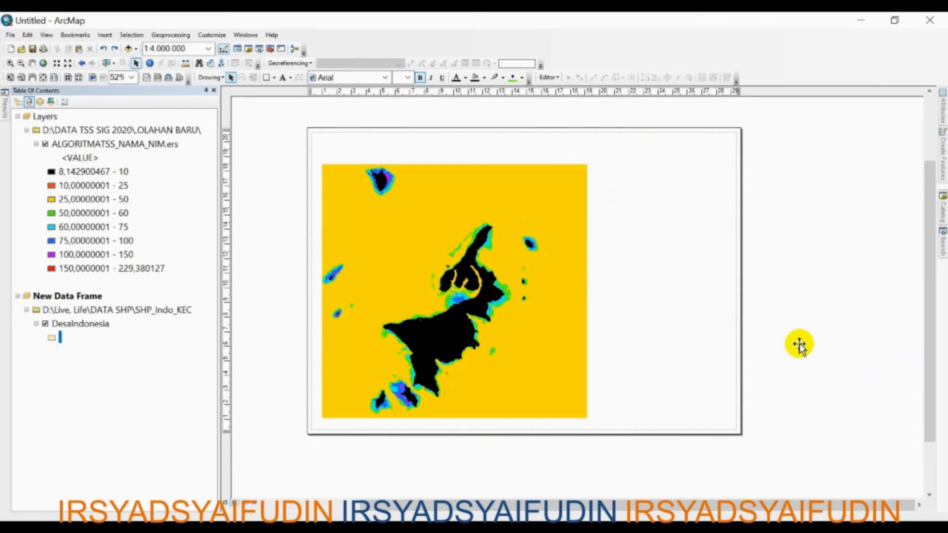
click(826, 250)
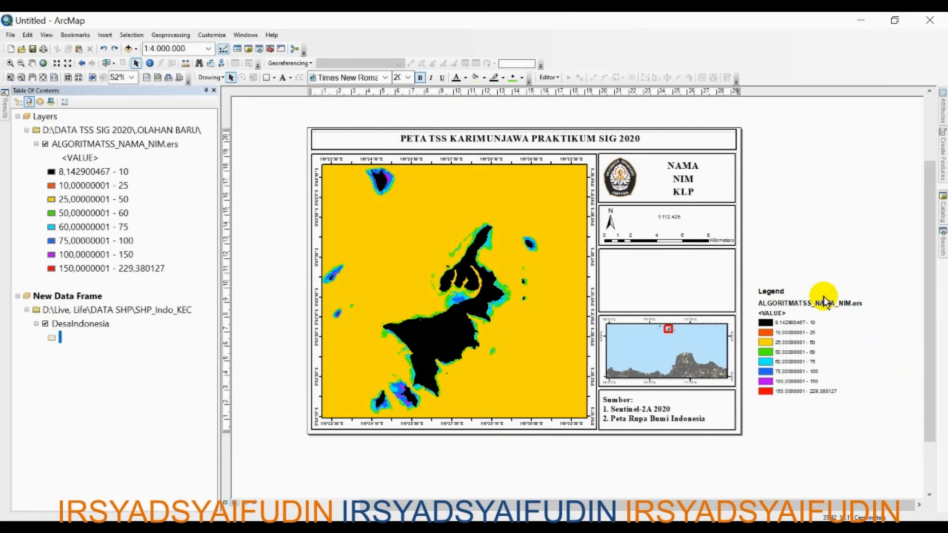
Step: Delete the <VALUE> heading and the ALGORITMATSS_NAMA_NIM.ers layer name from the legend
click(779, 313)
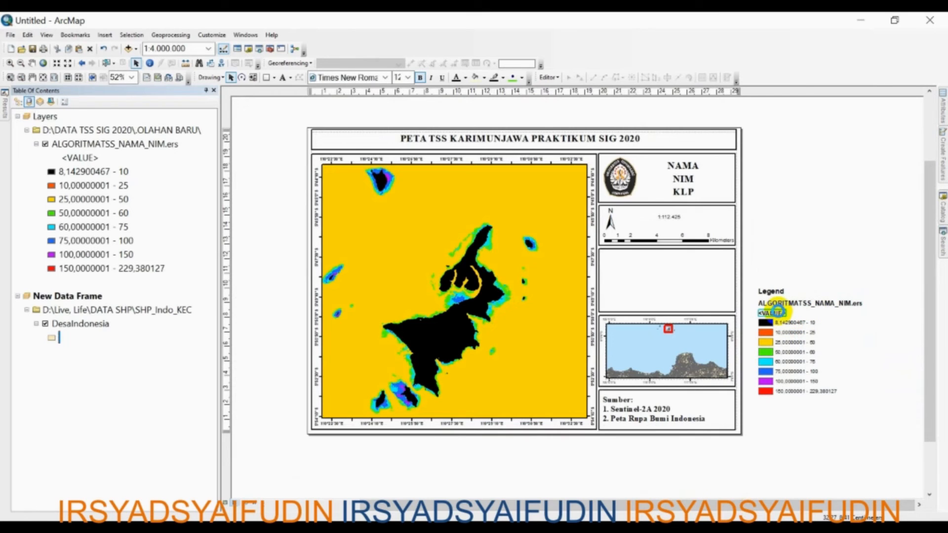
key(Delete)
click(802, 303)
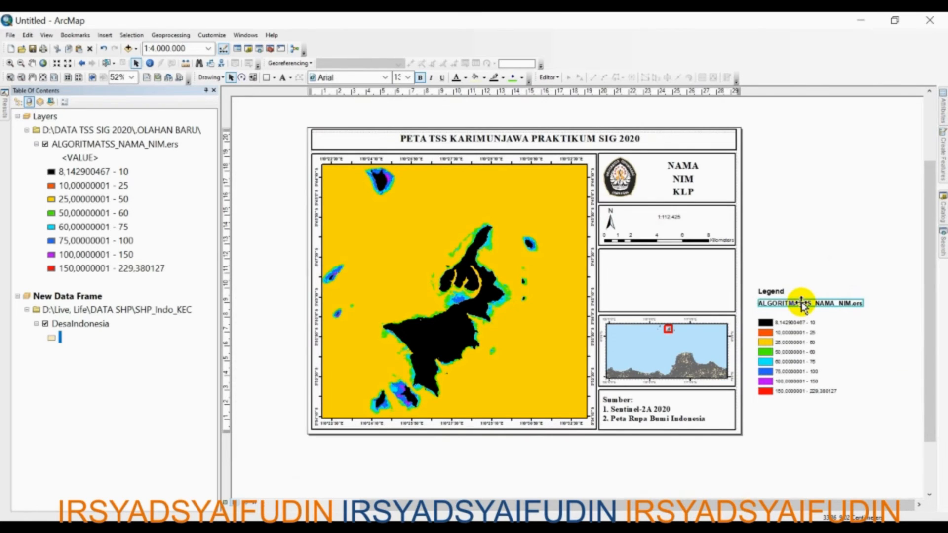
key(Delete)
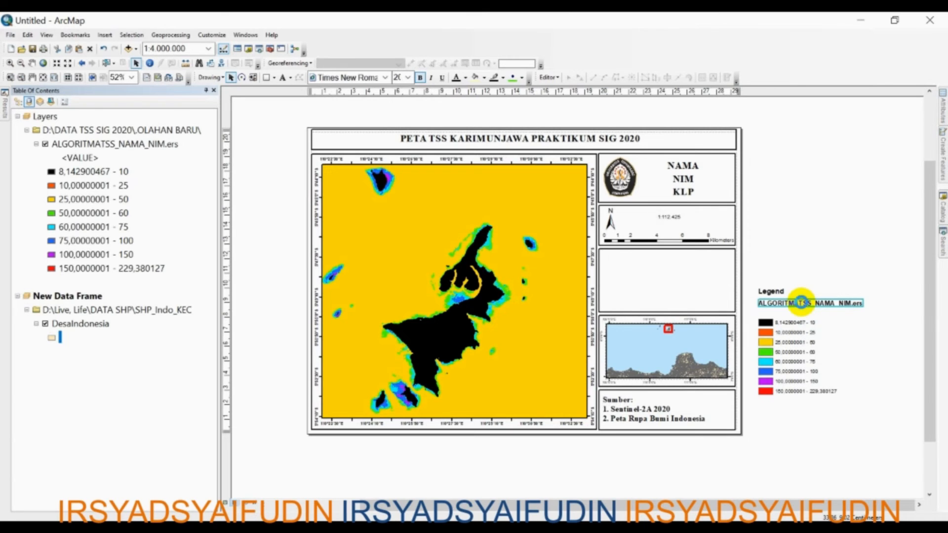
Step: Ungroup the black legend entry so its colour patch and label are separate elements
scroll(834, 309, up, 5)
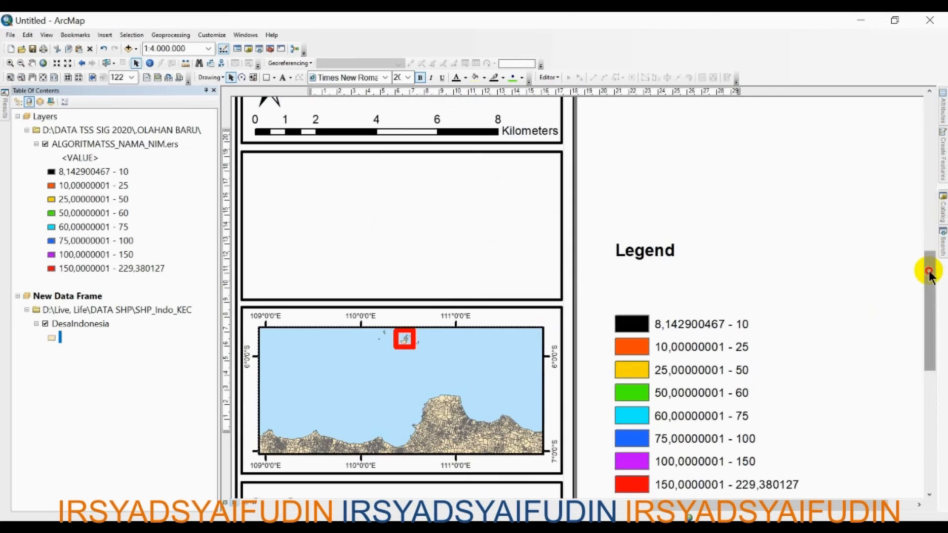
drag(927, 269, 927, 281)
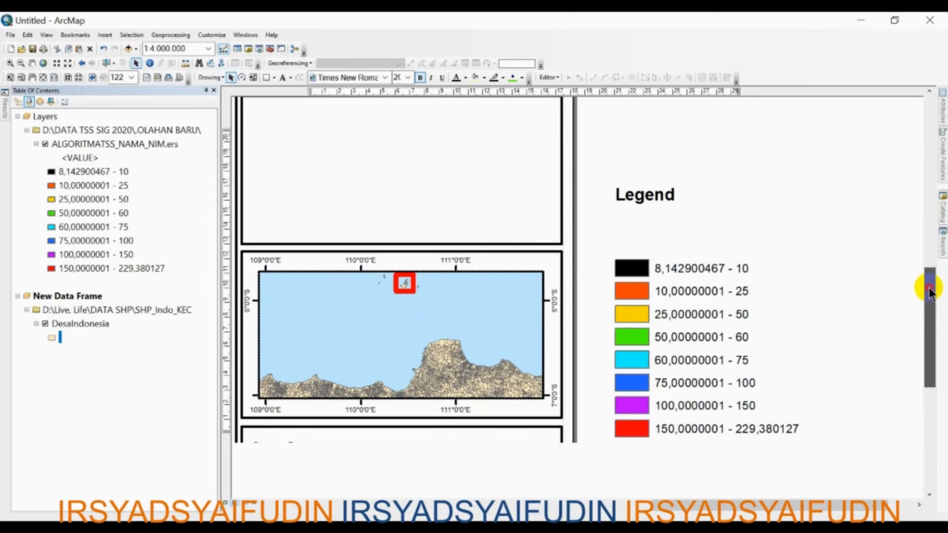
click(688, 267)
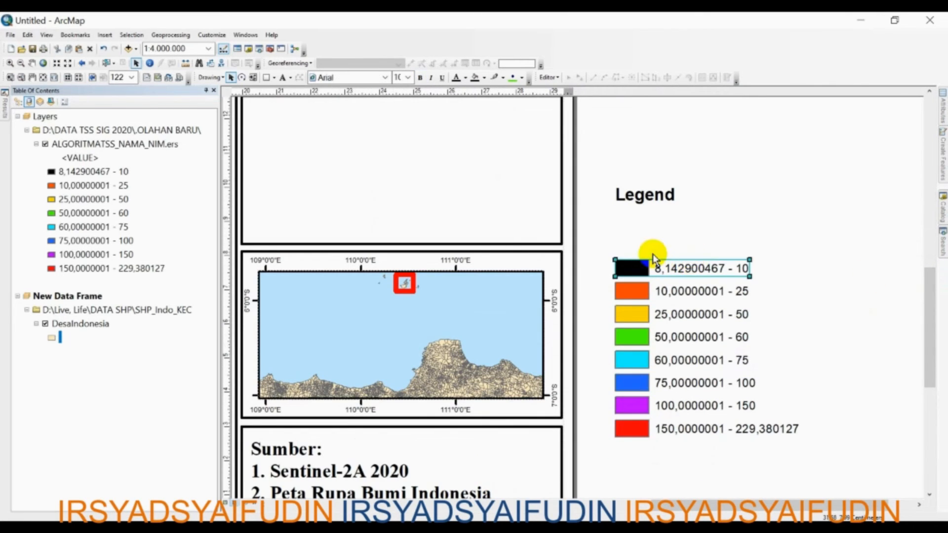
click(833, 415)
click(673, 268)
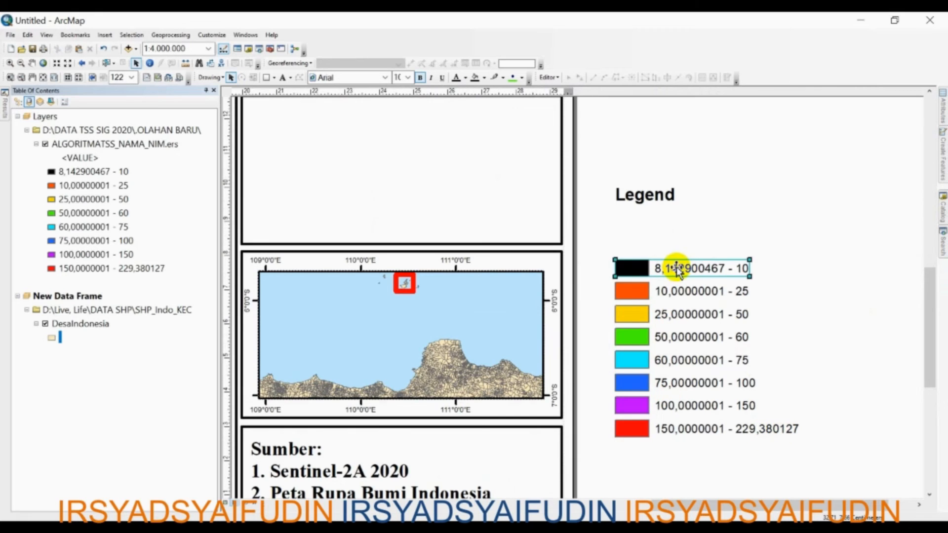
click(691, 291)
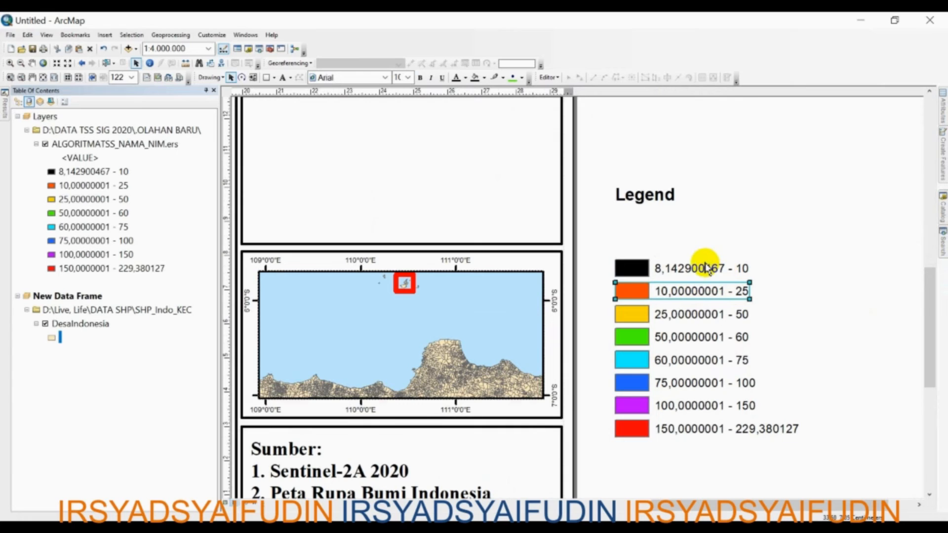
click(679, 272)
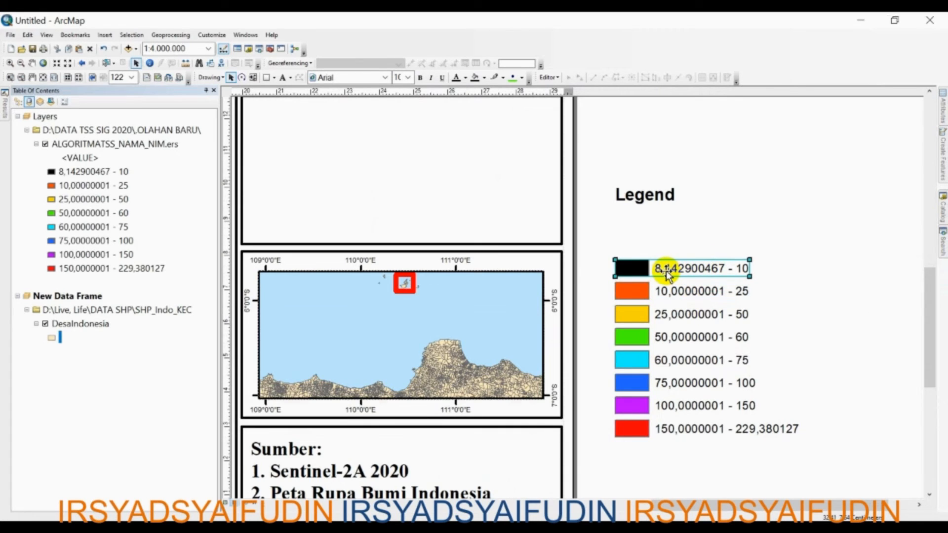
right_click(667, 272)
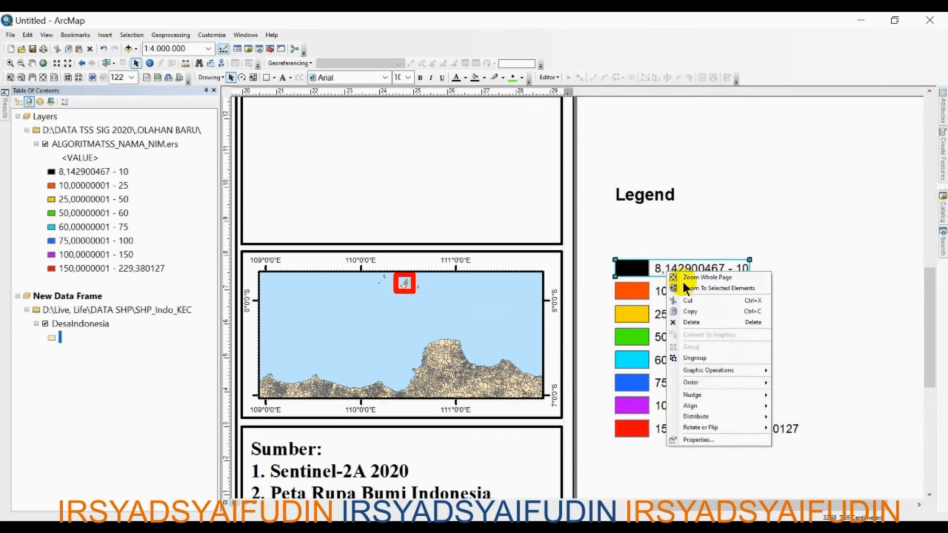
click(719, 358)
click(835, 276)
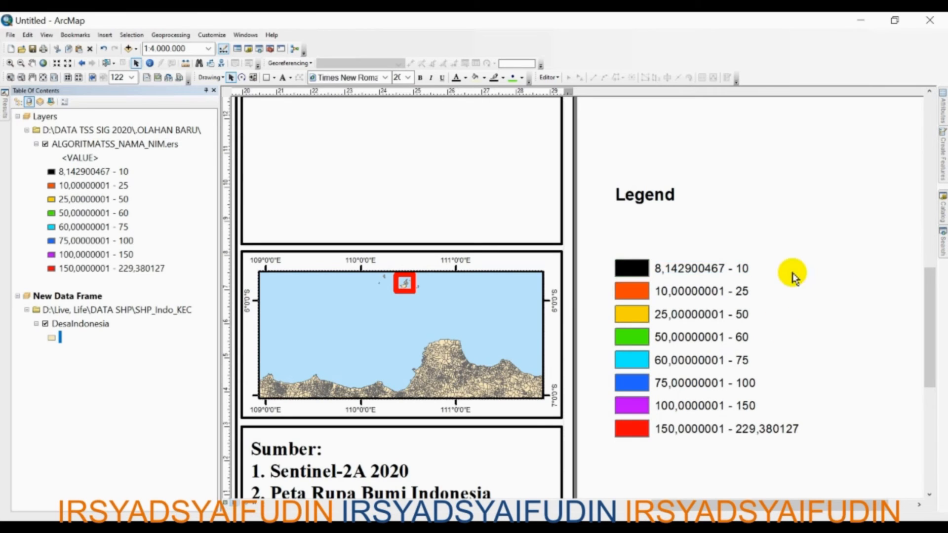
Step: Change the label text of the black legend entry to "Daratan"
click(681, 267)
right_click(681, 269)
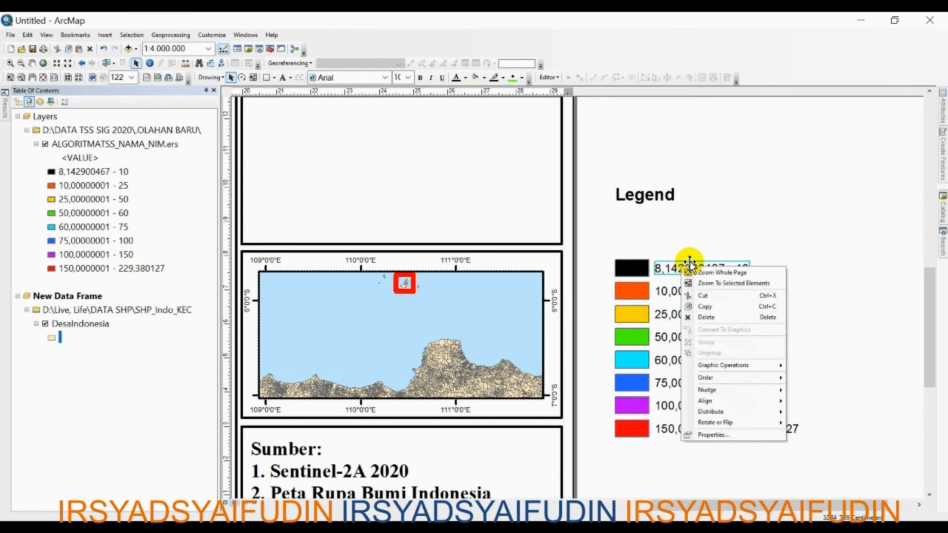
click(716, 434)
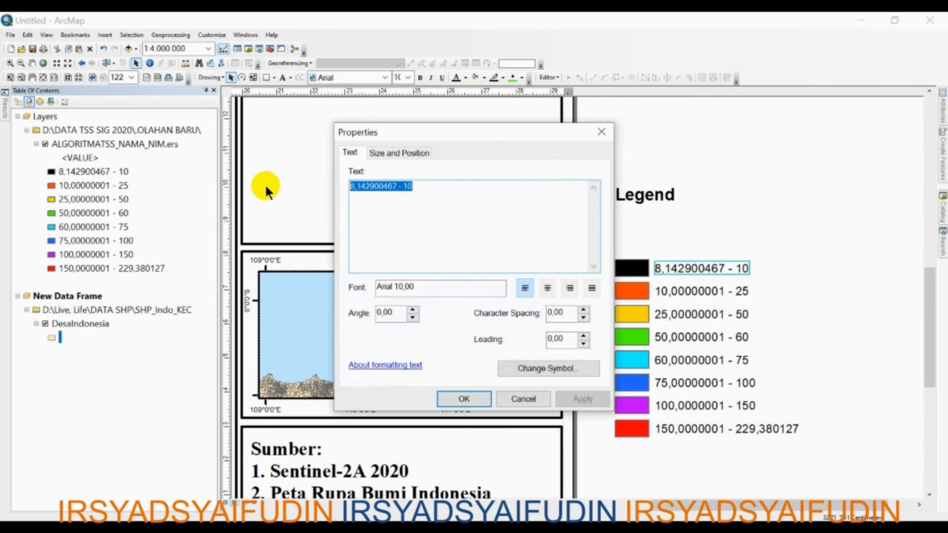
text(Daratan)
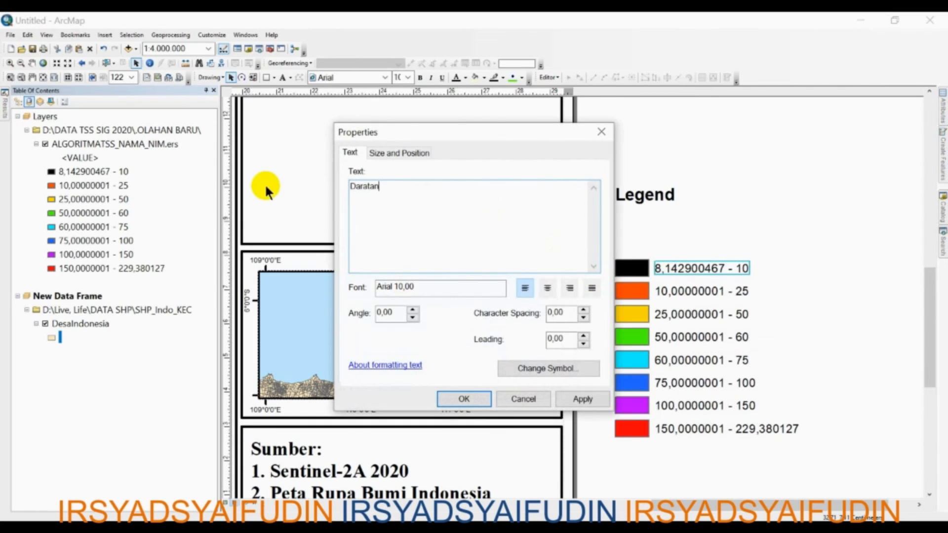
click(464, 397)
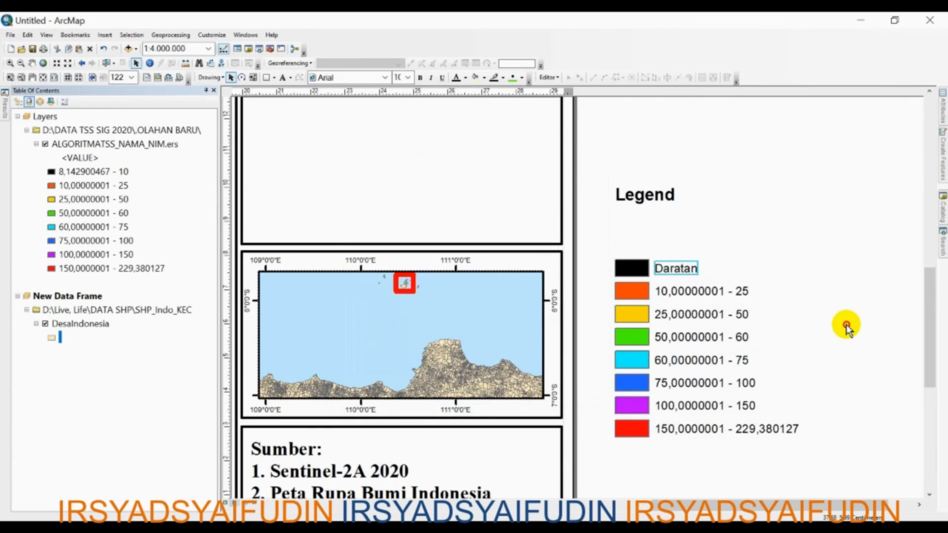
Step: Ungroup the seven remaining legend entries, from the orange 10–25 class to the red highest class
drag(599, 276, 836, 436)
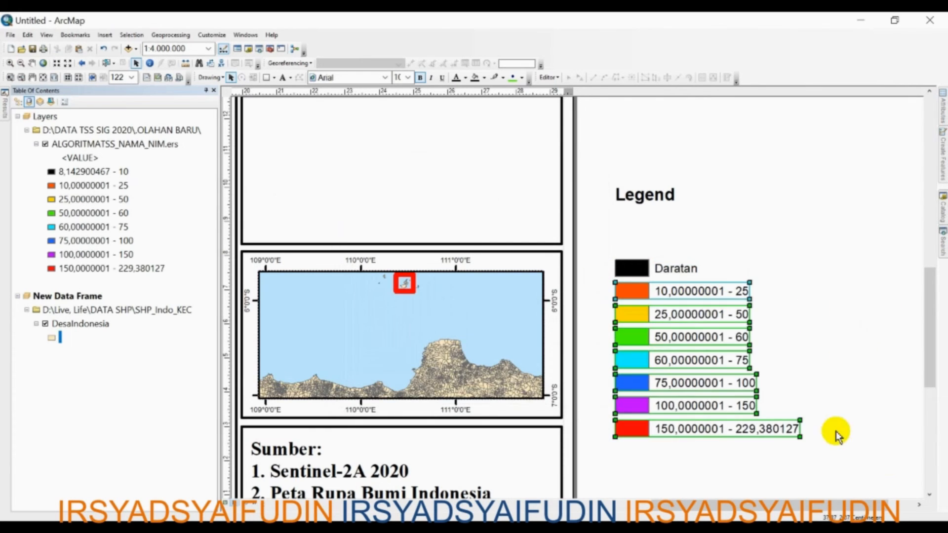
right_click(647, 361)
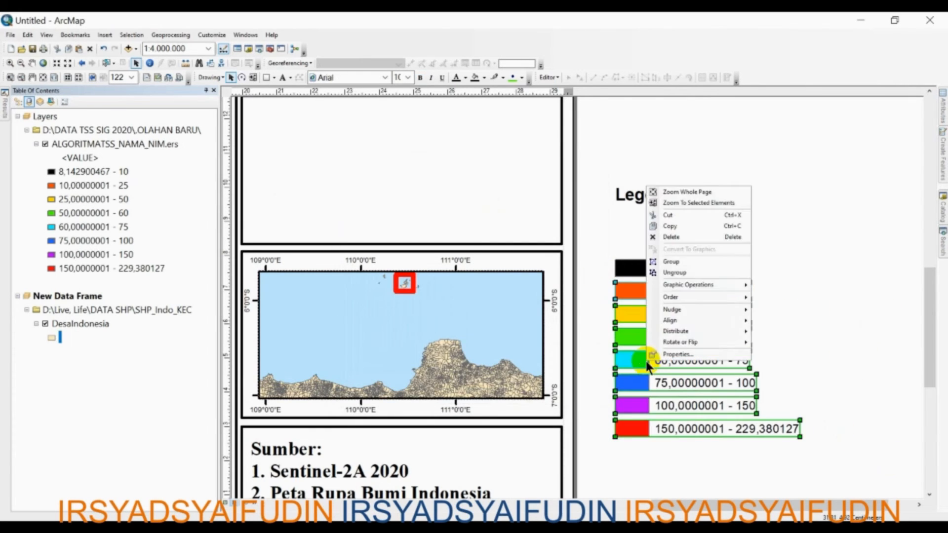
click(691, 271)
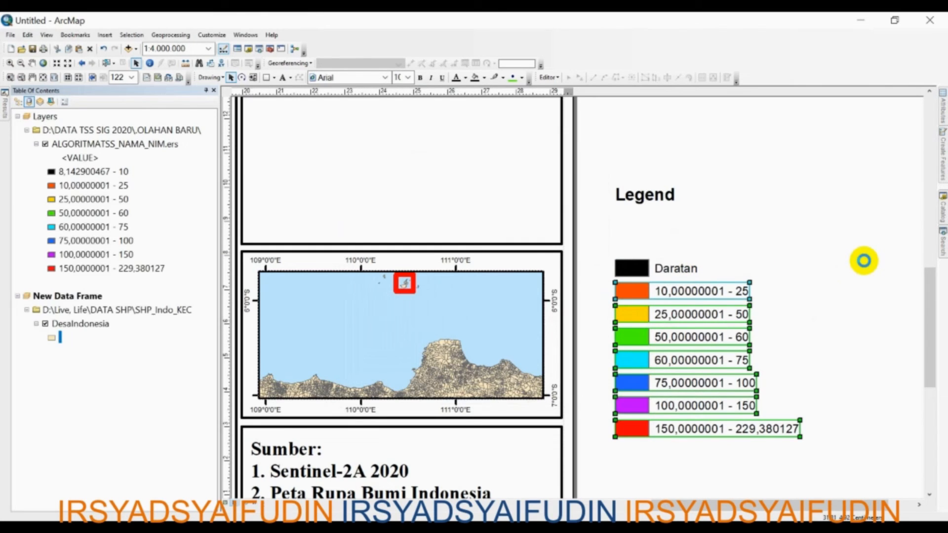
Step: Change the label text of the orange legend entry to "10 - 25"
click(863, 261)
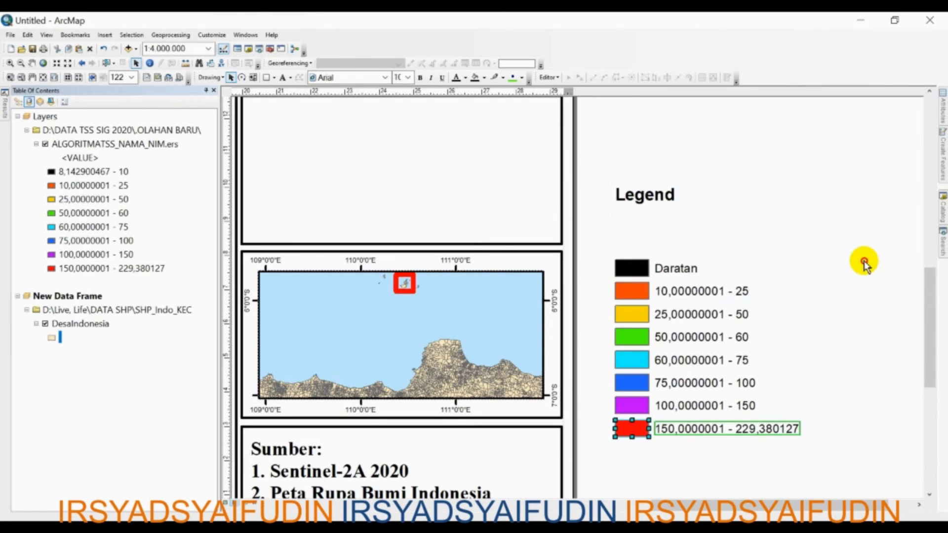
click(717, 292)
right_click(716, 293)
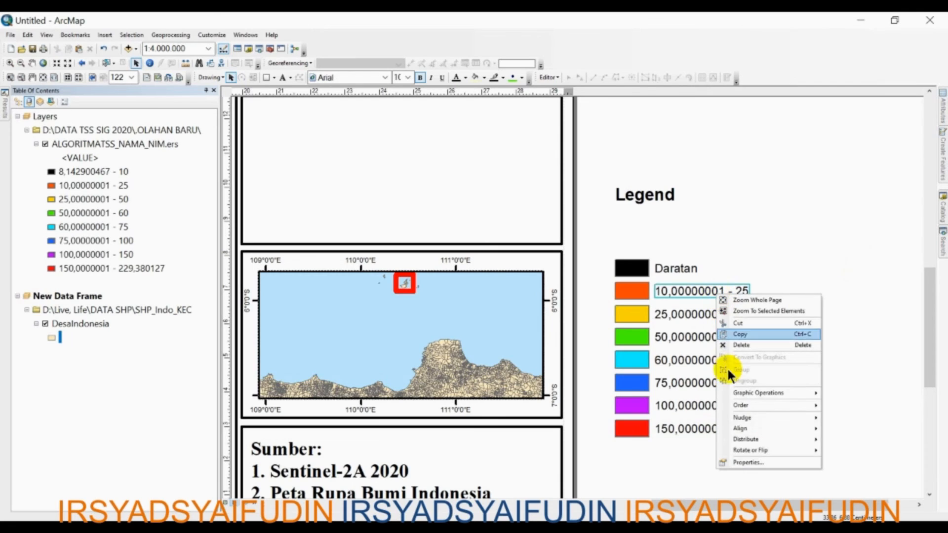
click(747, 463)
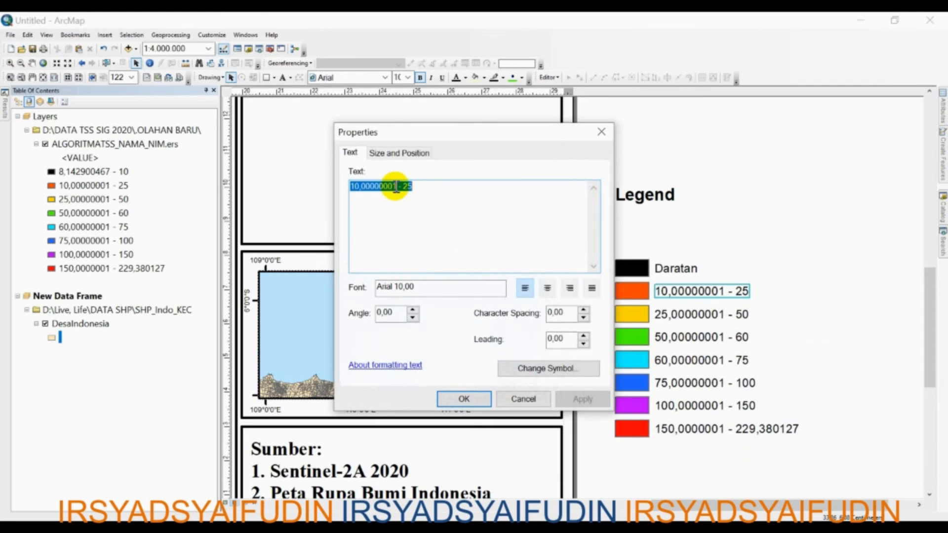
drag(396, 186, 365, 192)
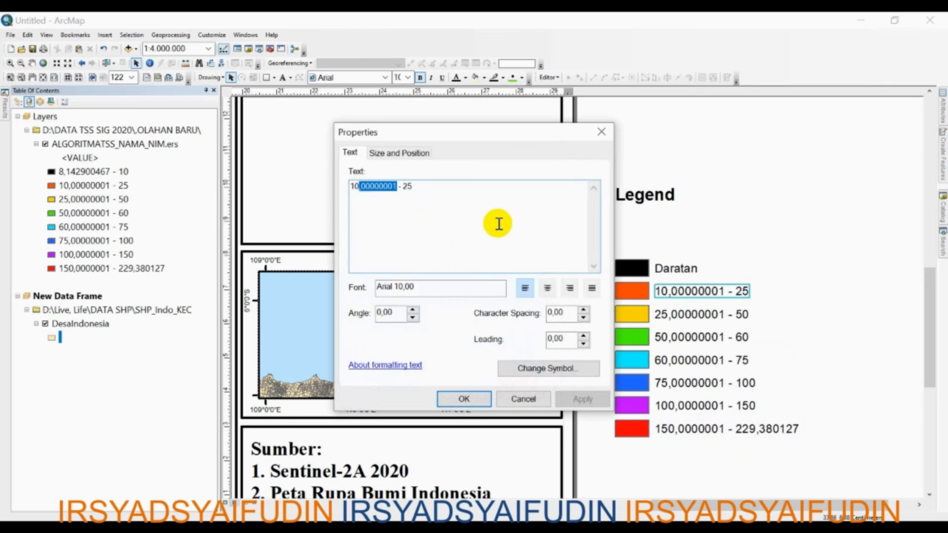
click(464, 398)
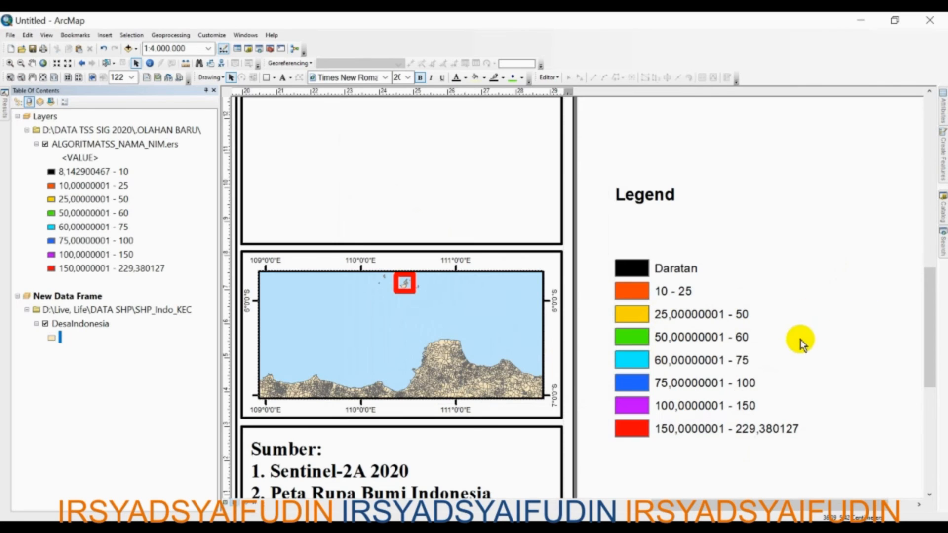
Step: Move the Legend title down close to its entries and place it with the first five entries in the empty frame above the inset map
drag(568, 154, 669, 229)
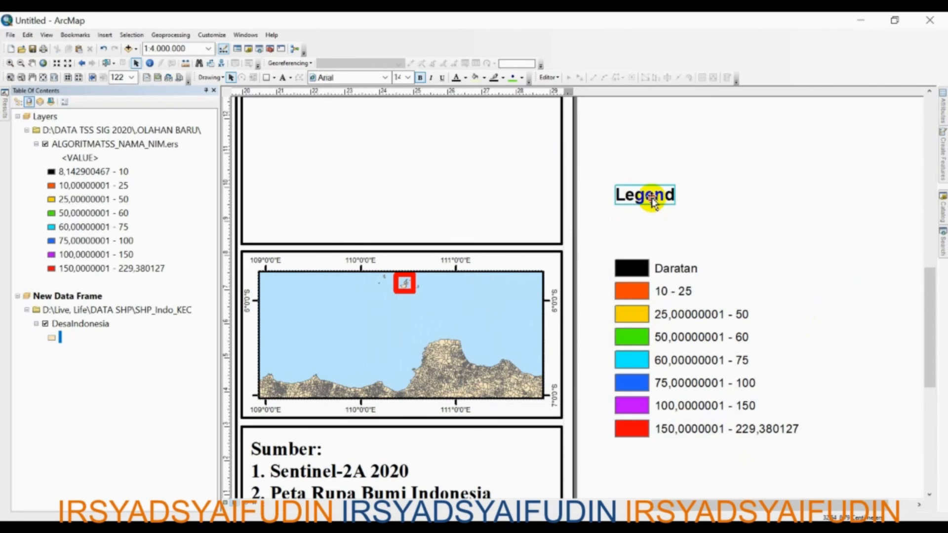
drag(652, 196, 658, 240)
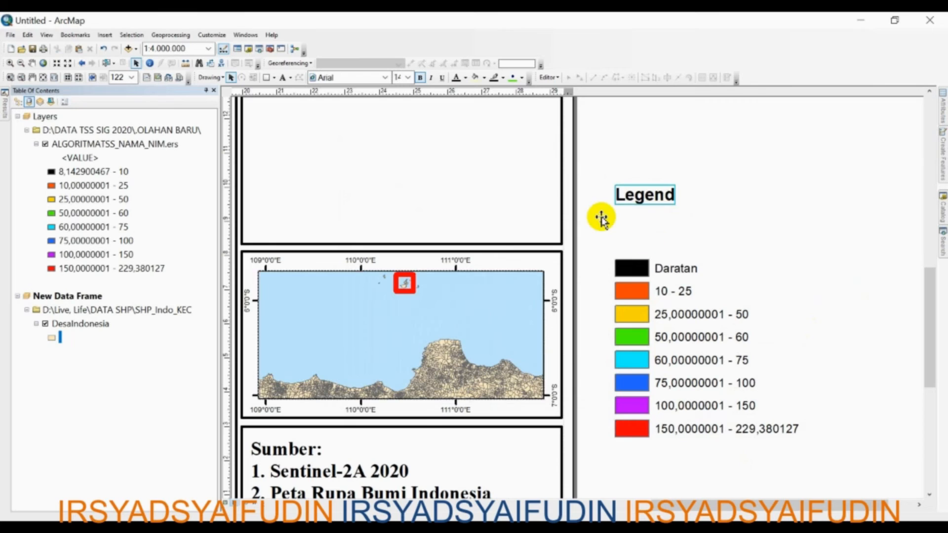
drag(605, 202, 767, 372)
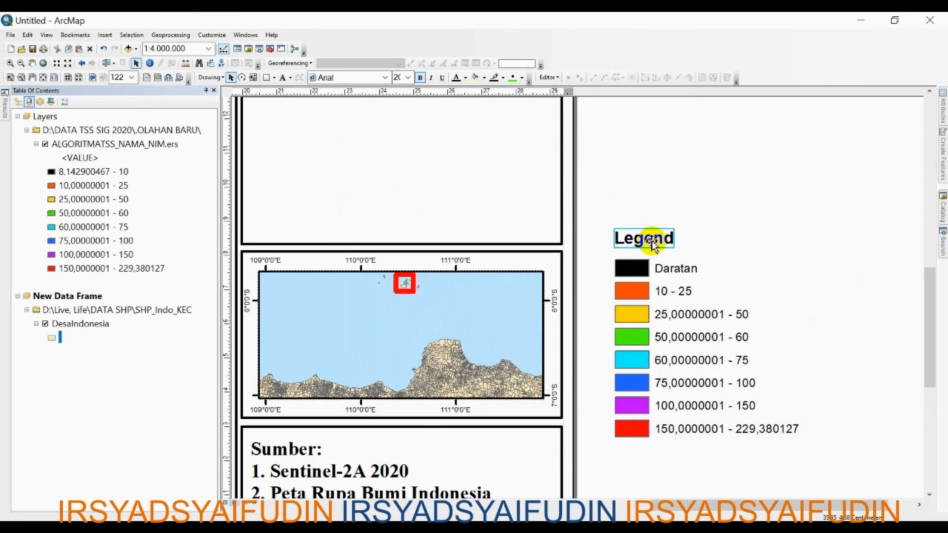
scroll(652, 244, up, 2)
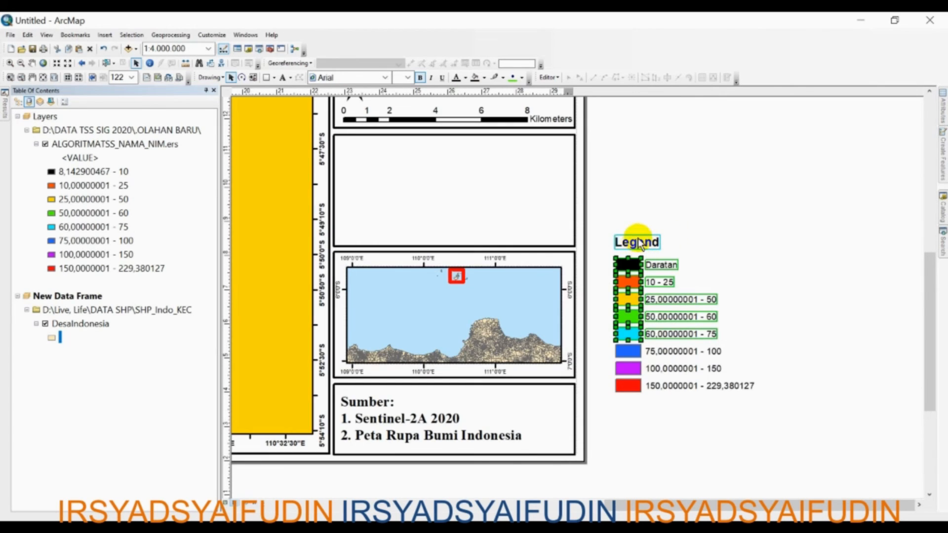
mouse_move(637, 243)
mouse_down()
mouse_move(345, 148)
mouse_move(360, 141)
mouse_up()
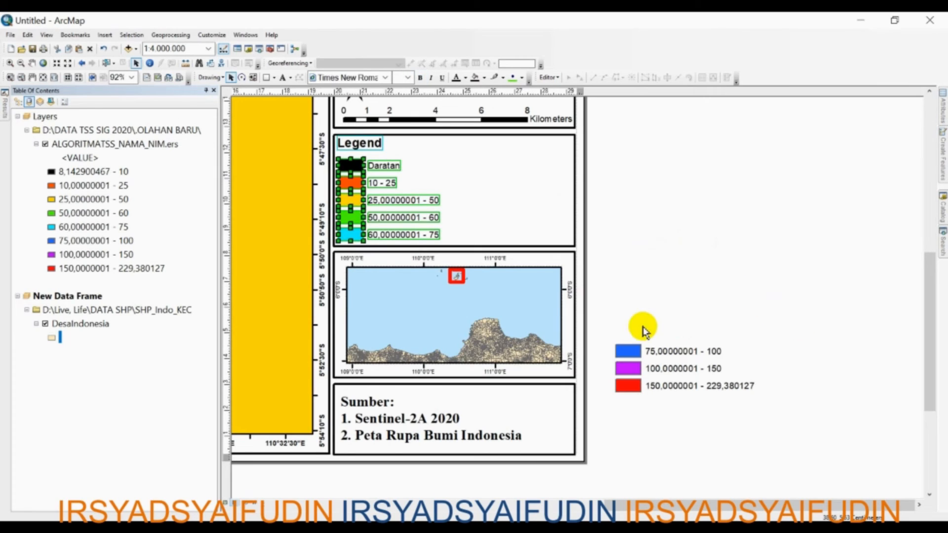
Step: Move the blue, purple and red legend entries into the legend frame as a second column beside the first five
drag(609, 317, 798, 444)
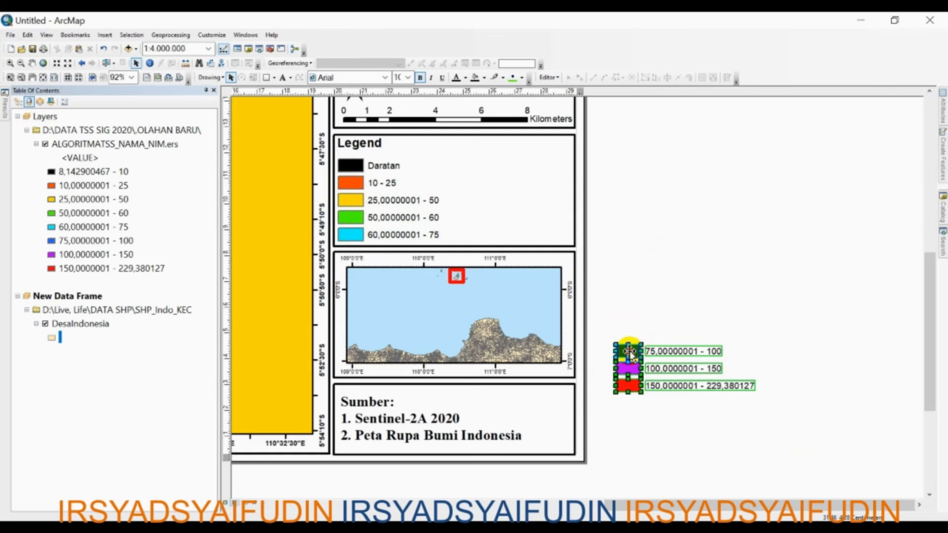
drag(629, 352, 463, 169)
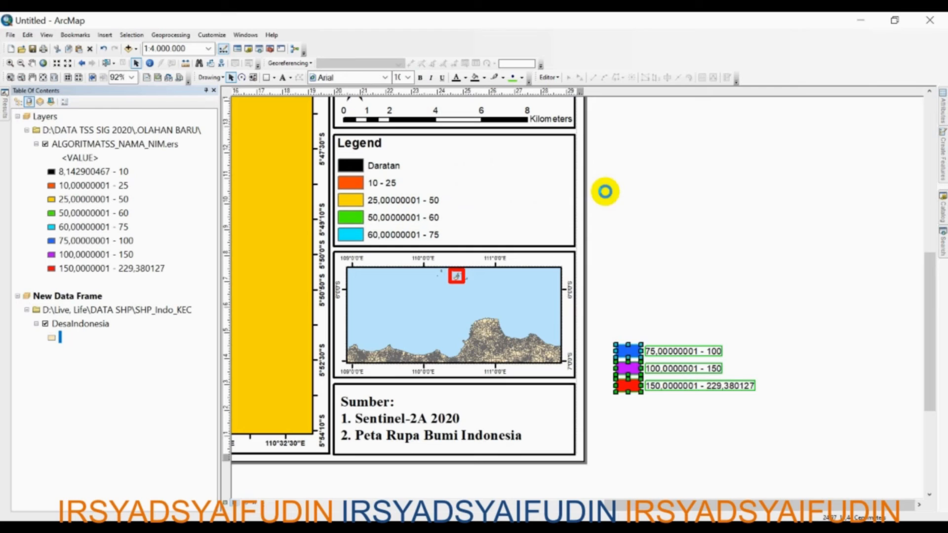
click(722, 231)
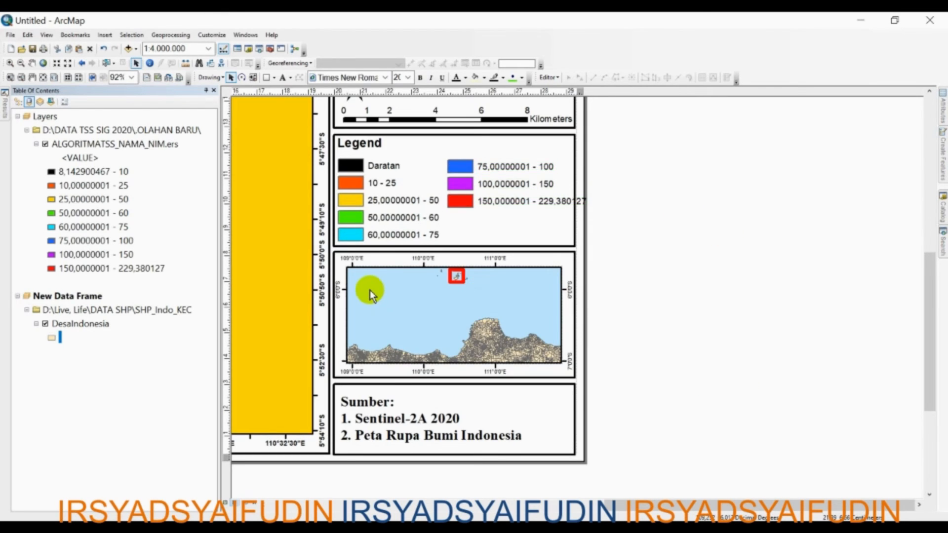
Step: Review the whole map layout and look at its JPEG export settings without exporting
scroll(369, 289, down, 2)
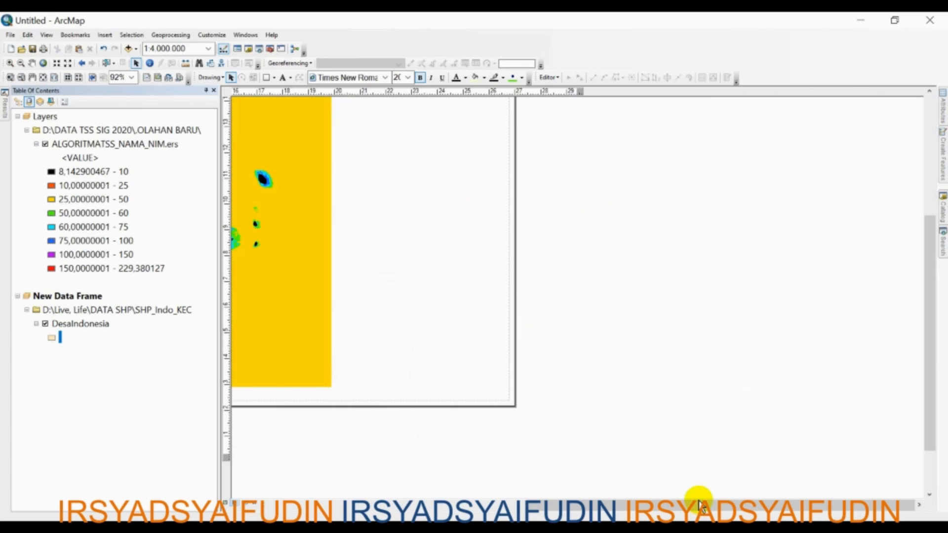
drag(701, 504, 561, 484)
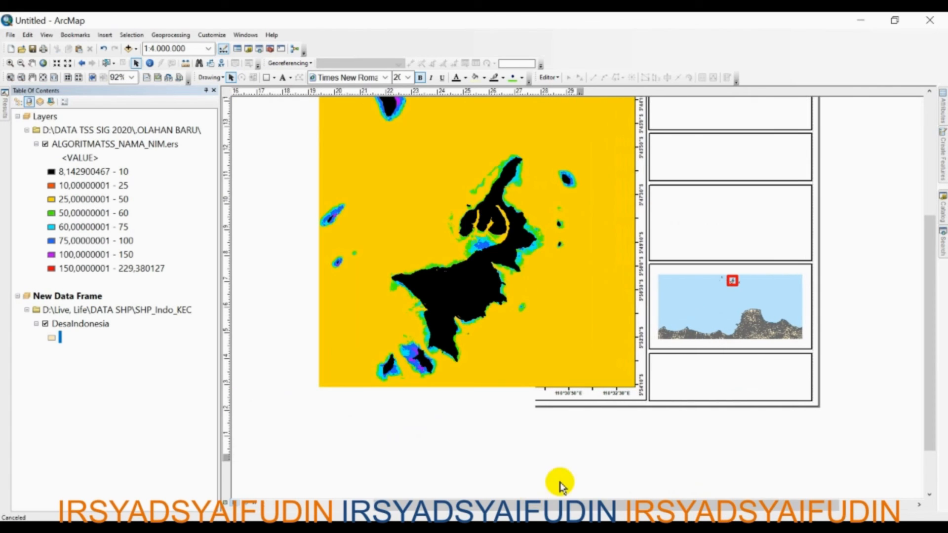
drag(923, 316, 928, 269)
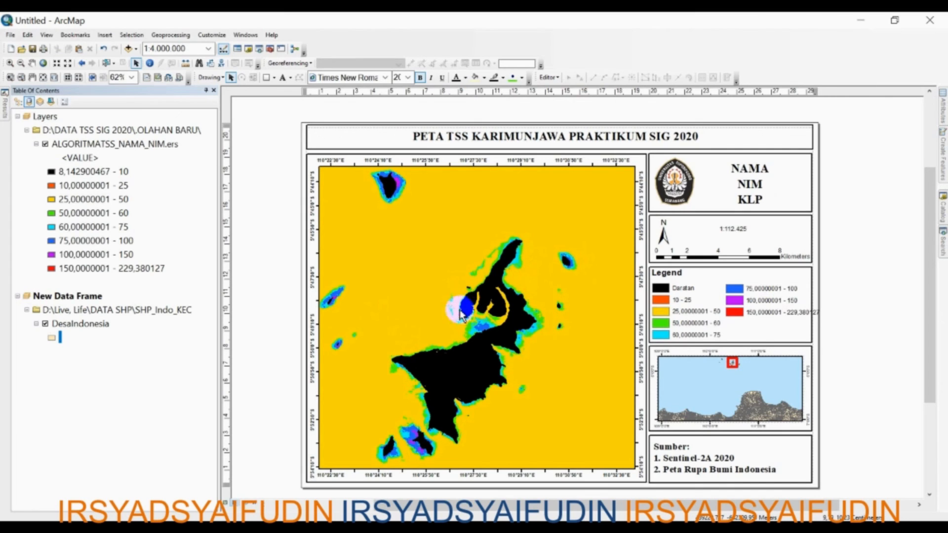
click(11, 35)
click(56, 185)
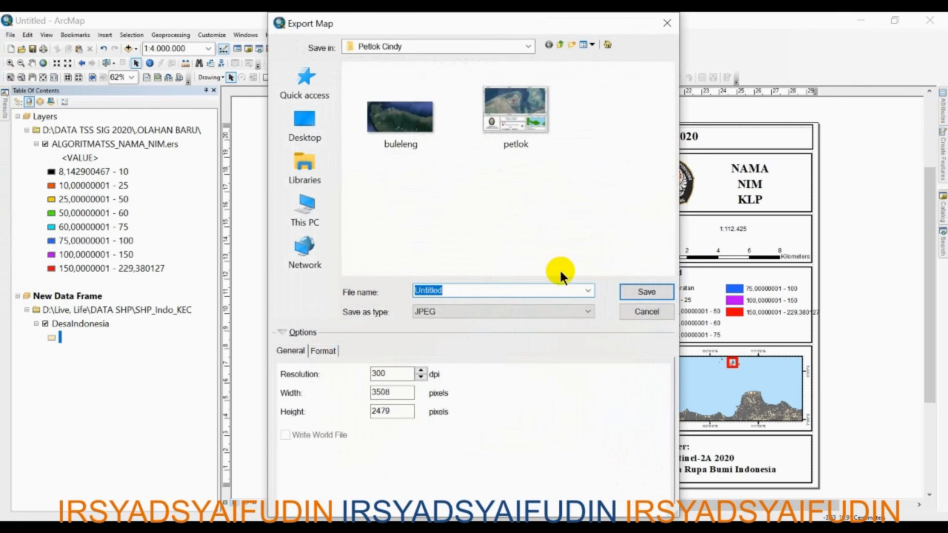
click(666, 23)
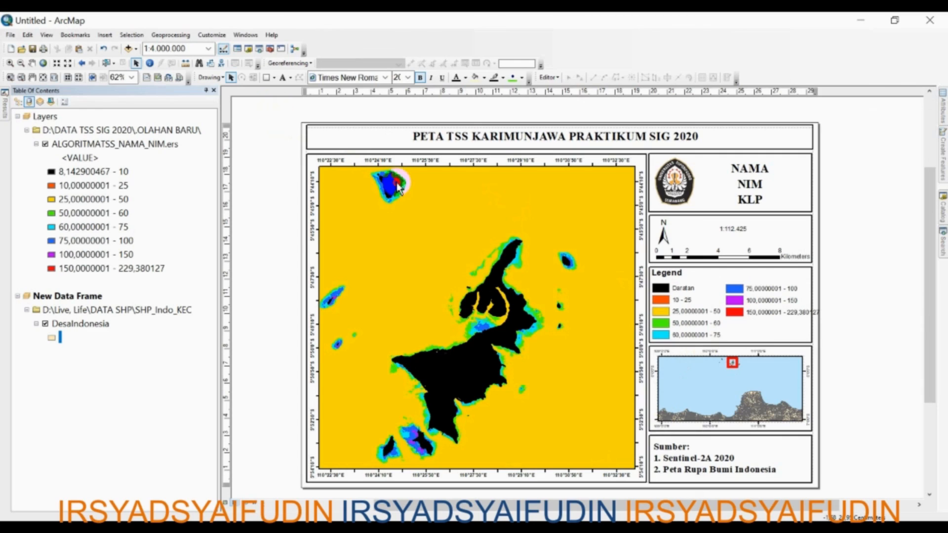
click(865, 498)
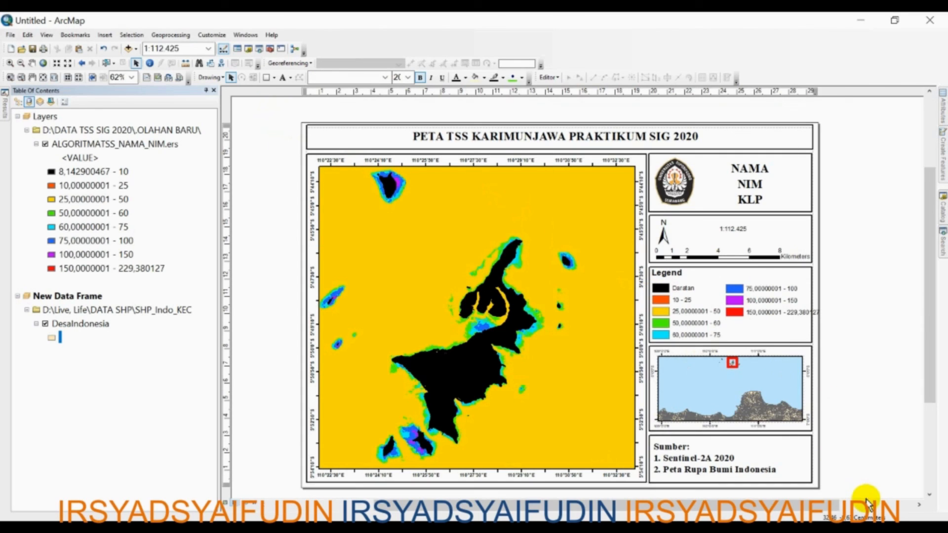
click(875, 278)
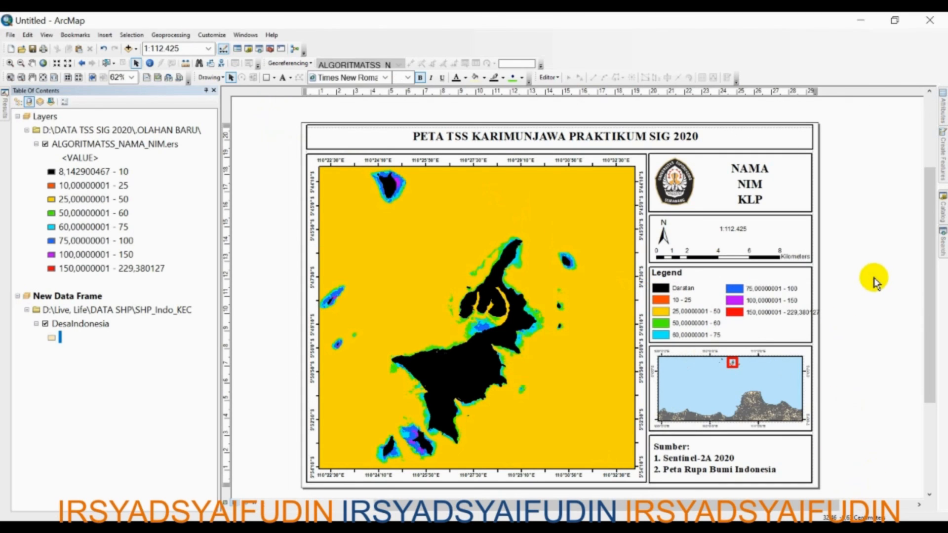
click(524, 245)
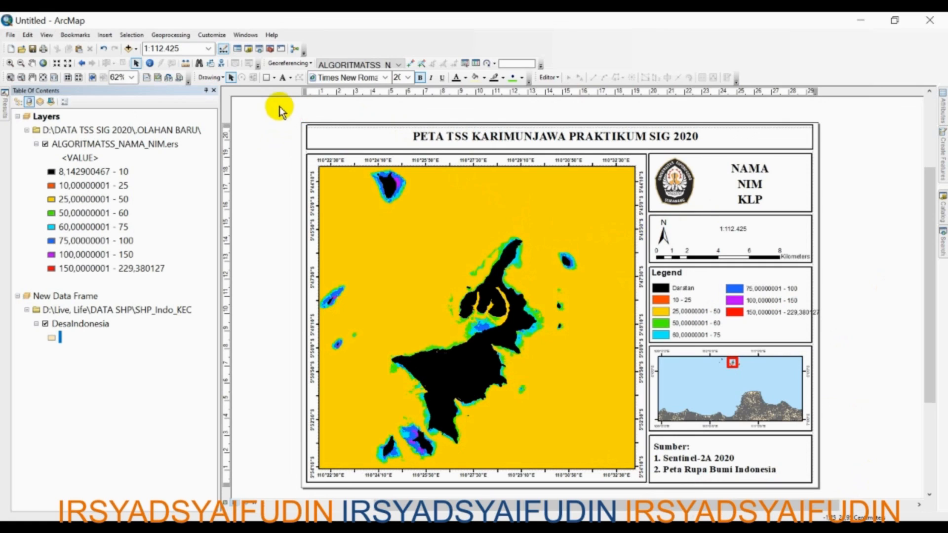
drag(280, 105, 858, 494)
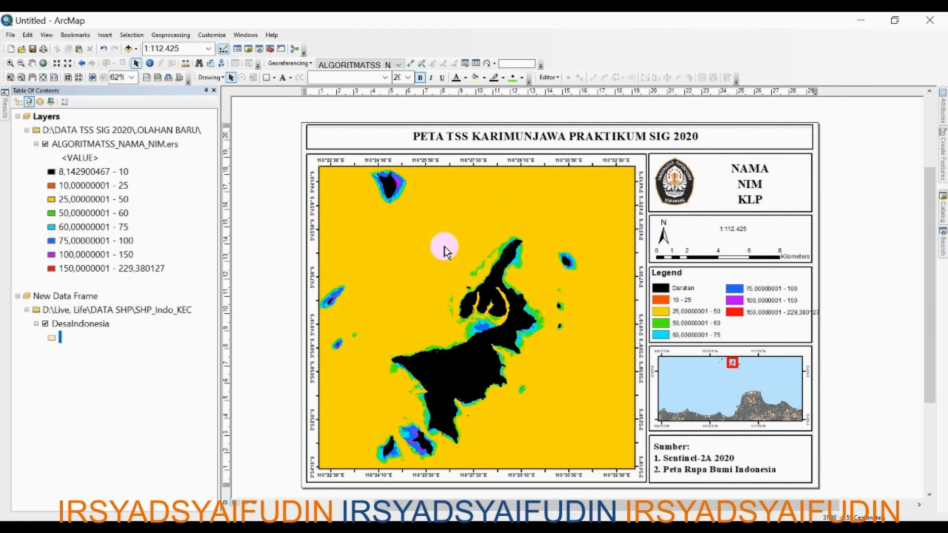
click(495, 286)
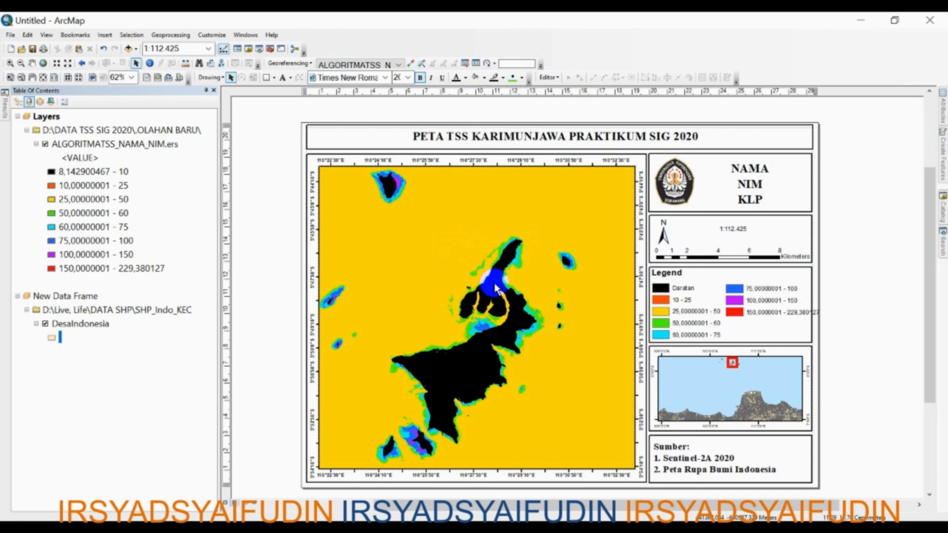